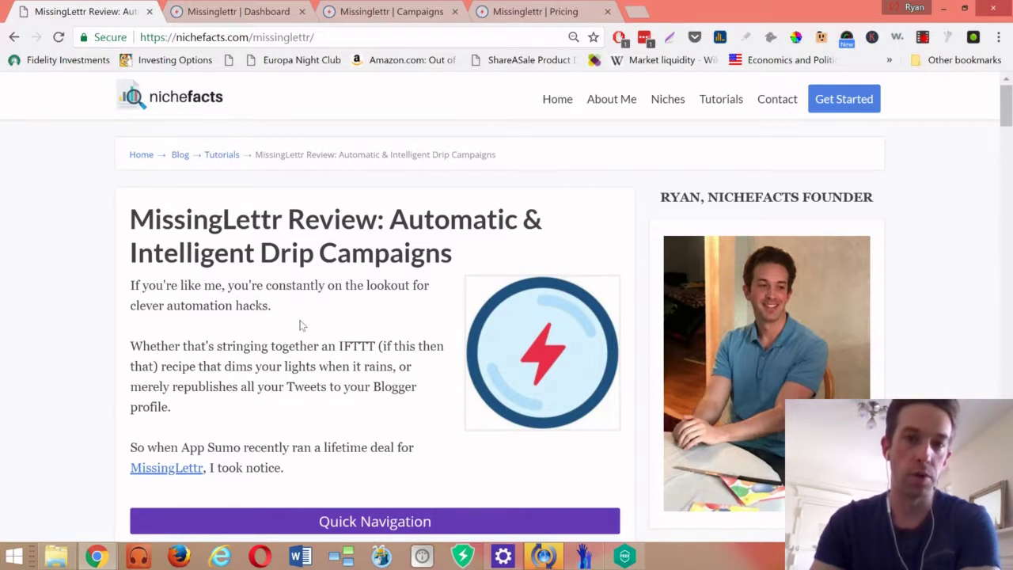
Skim the MissingLettr review article down to its pricing section and view the individual plans on the Missinglettr pricing page.
scroll(298, 319, "down", 4)
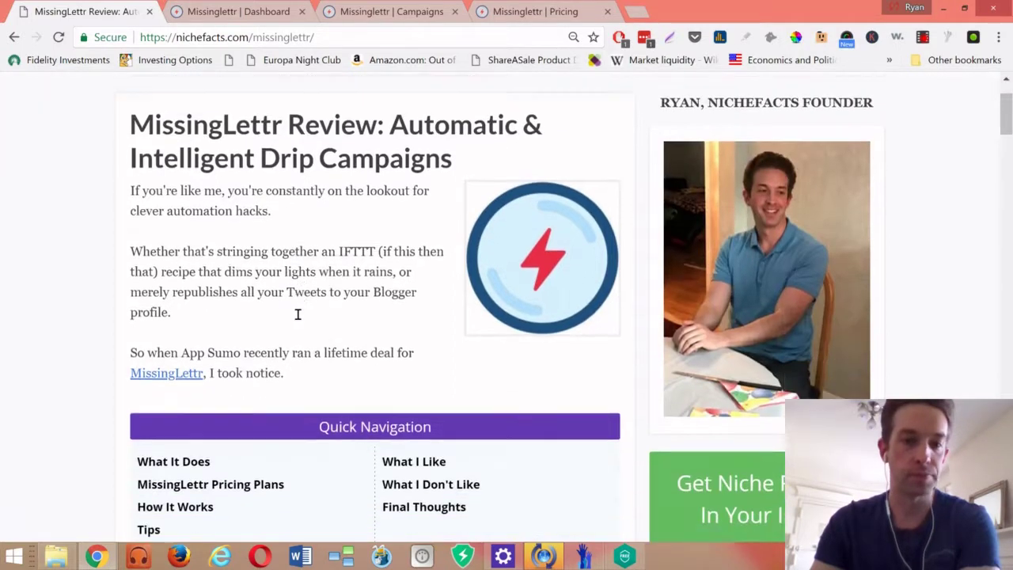
scroll(298, 320, "up", 4)
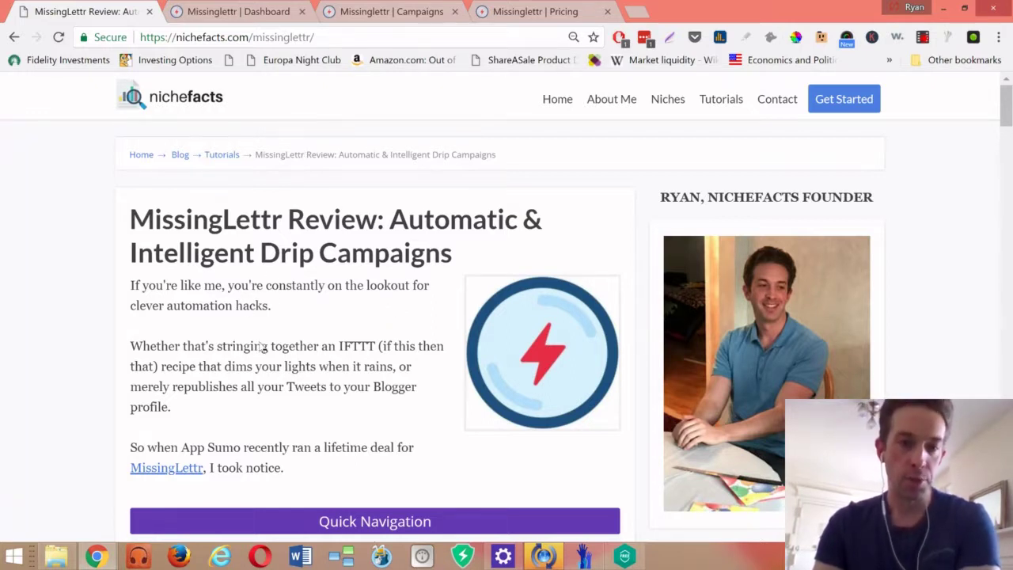
scroll(434, 340, "down", 15)
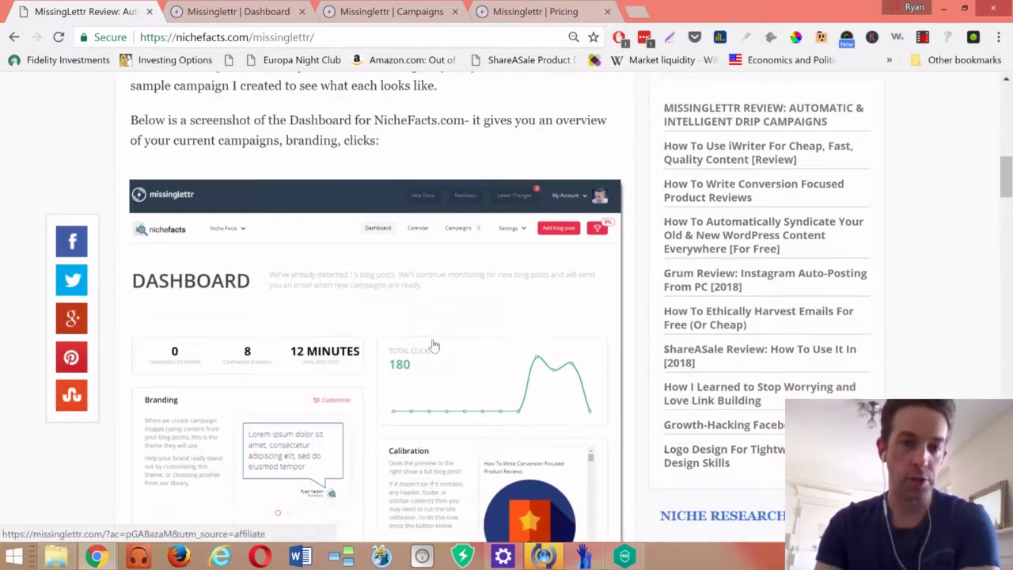
scroll(434, 344, "down", 5)
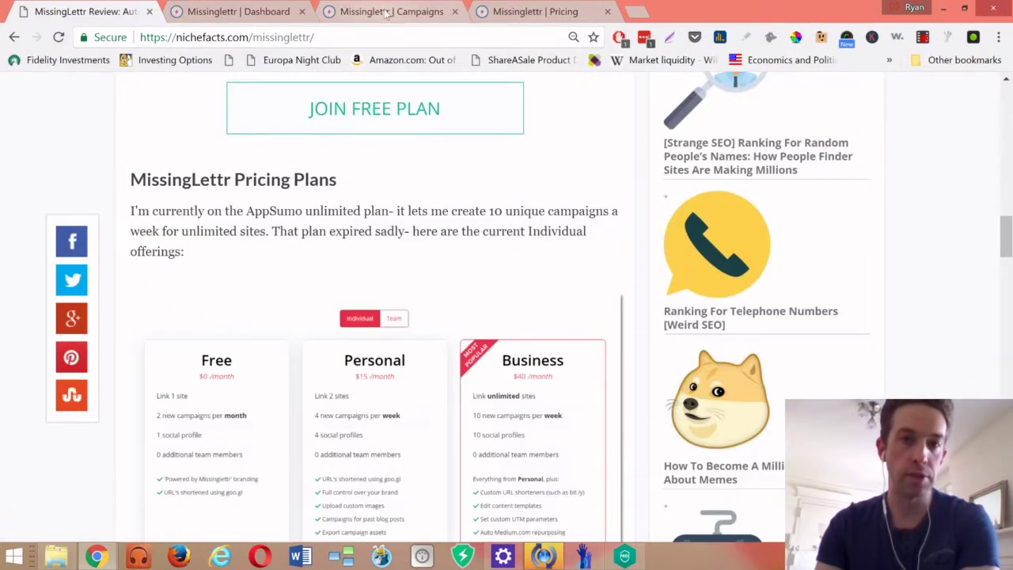
left_click(388, 11)
left_click(524, 13)
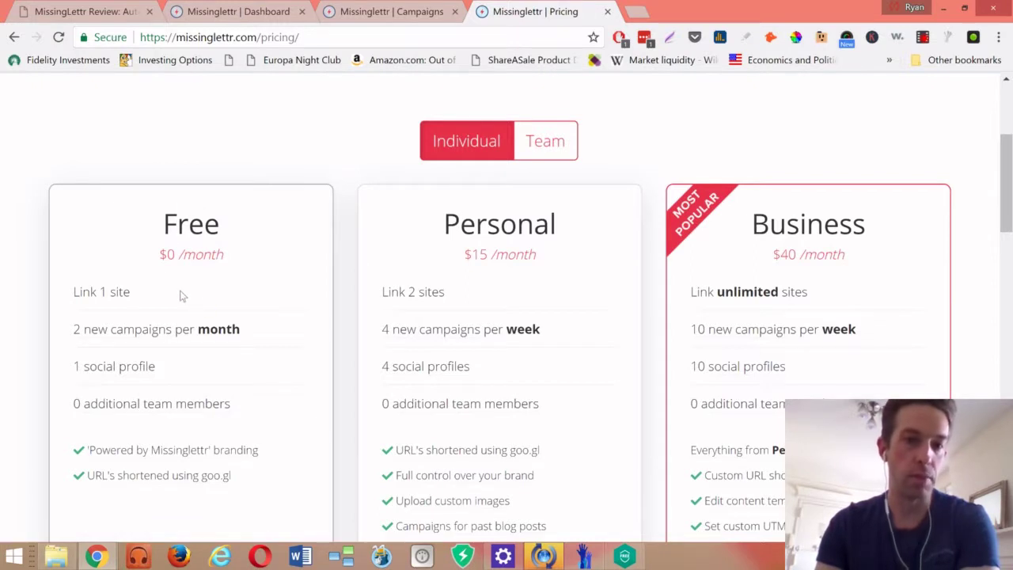
Go to the Missinglettr Campaigns page and examine the campaign limit notice, status categories and the campaign awaiting review.
left_click(405, 10)
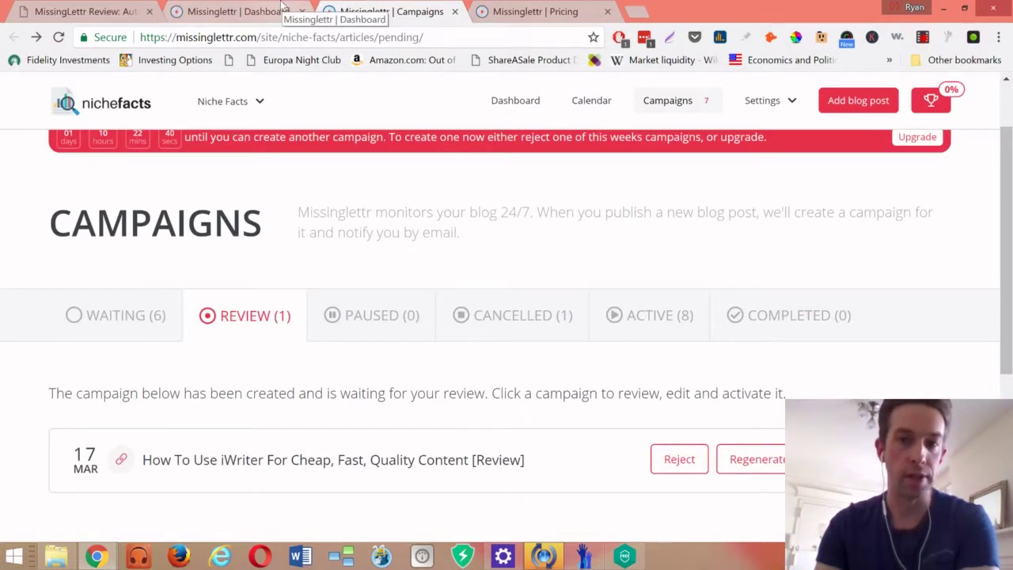
scroll(441, 250, "up", 1)
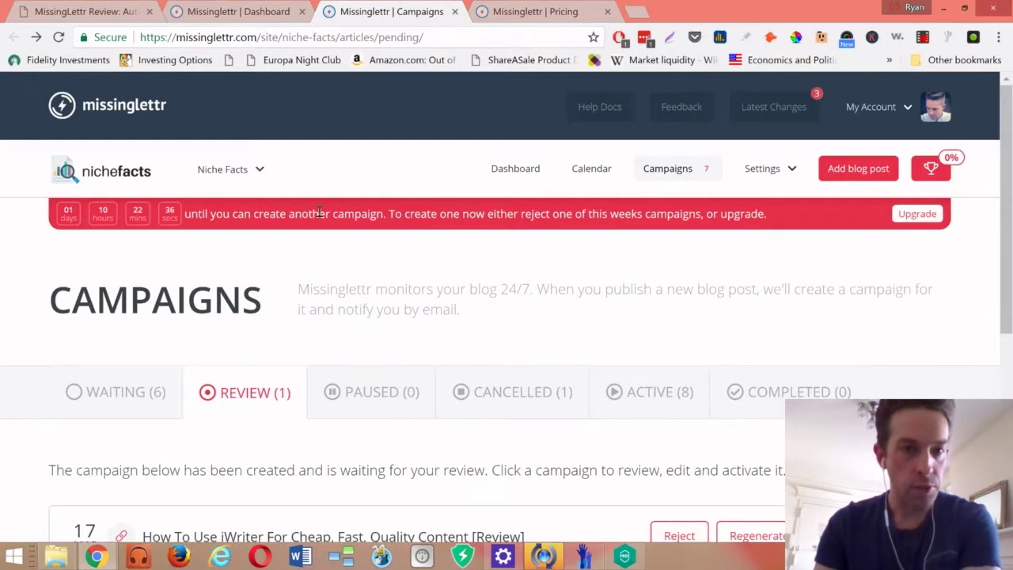
scroll(432, 205, "down", 1)
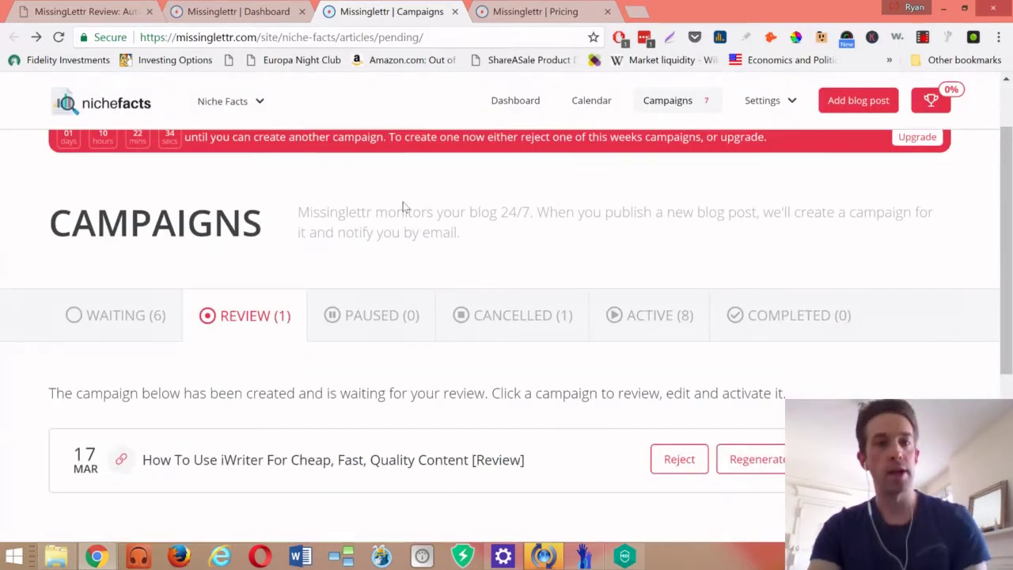
scroll(403, 207, "up", 1)
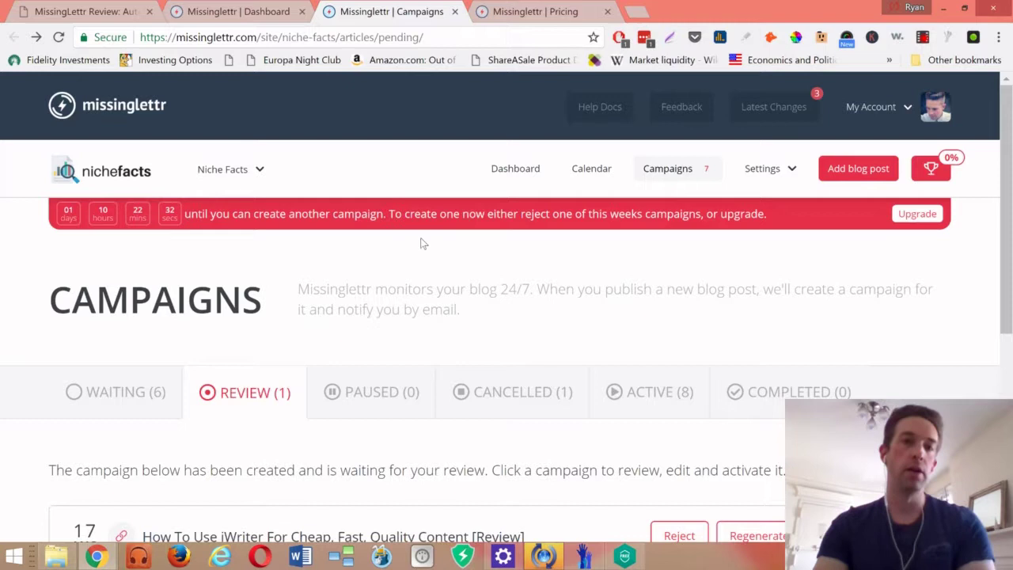
scroll(422, 244, "down", 2)
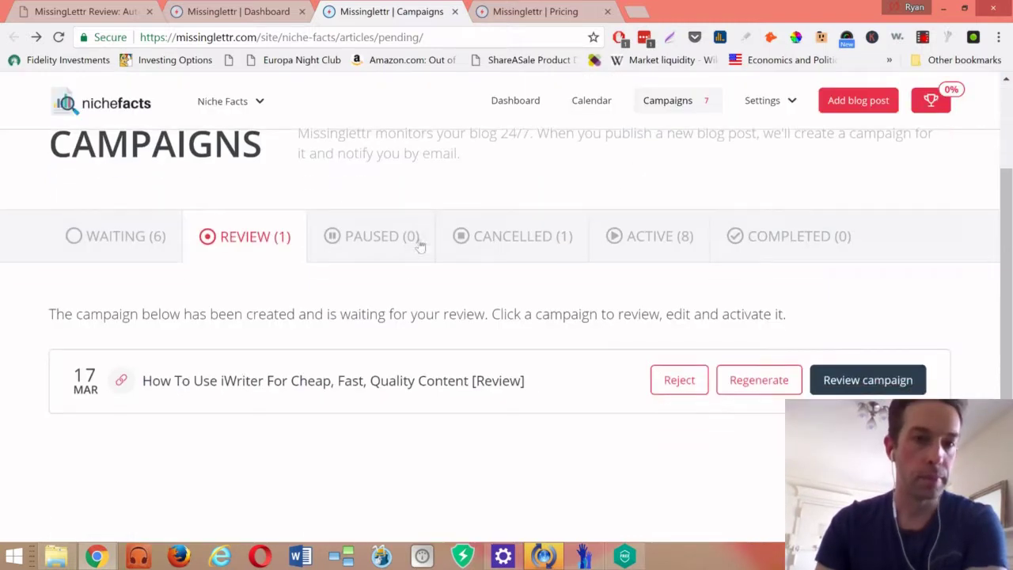
scroll(355, 235, "up", 1)
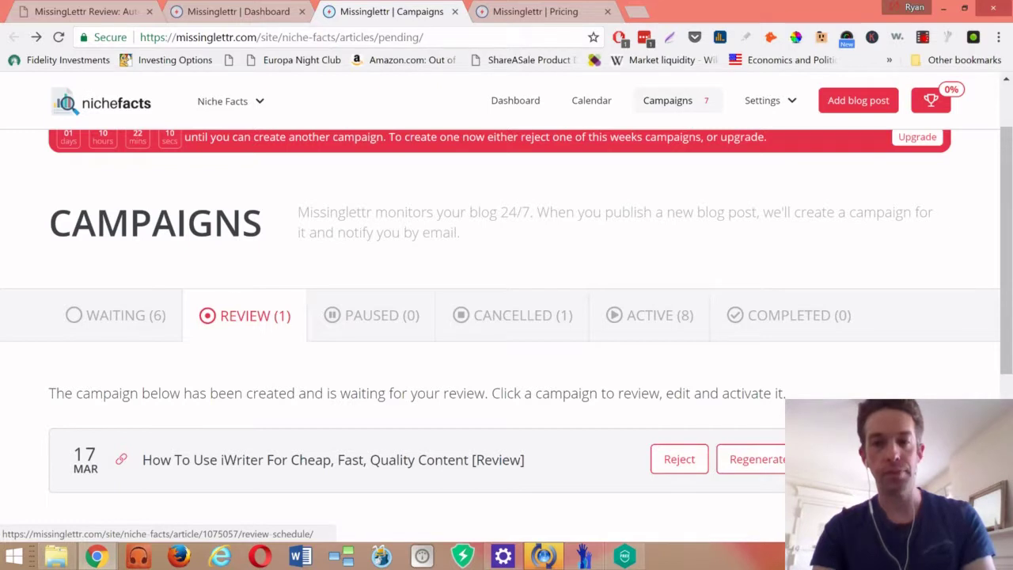
Open the "How To Use iWriter For Cheap, Fast, Quality Content [Review]" campaign for review and check its suggested hashtags and their ratings.
left_click(792, 443)
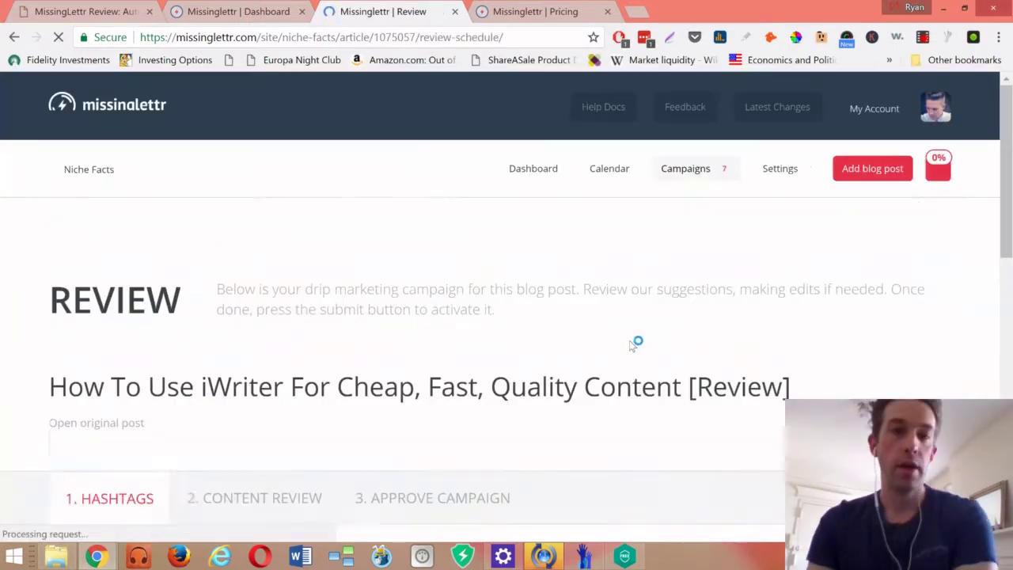
scroll(604, 316, "down", 5)
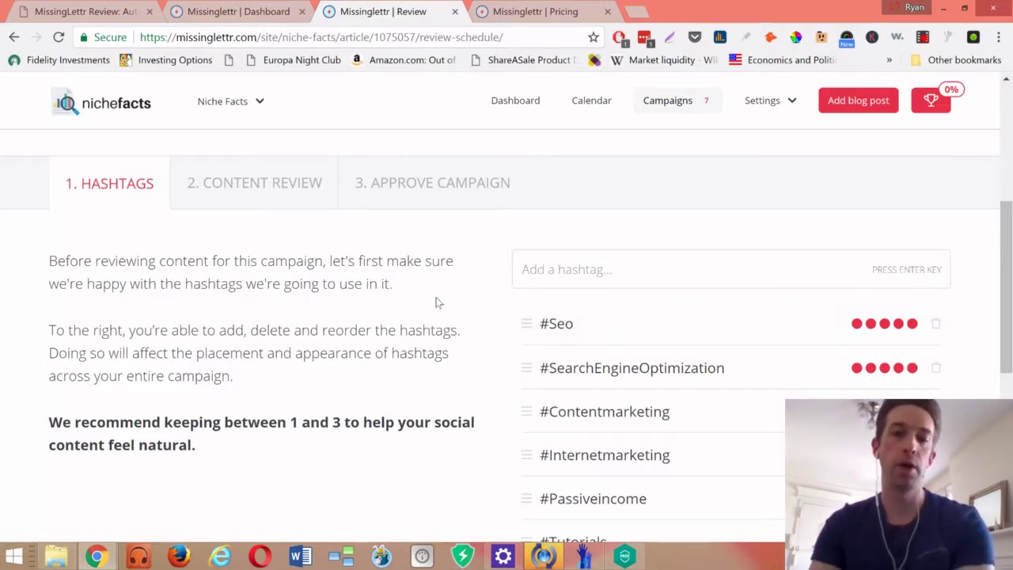
scroll(377, 290, "down", 1)
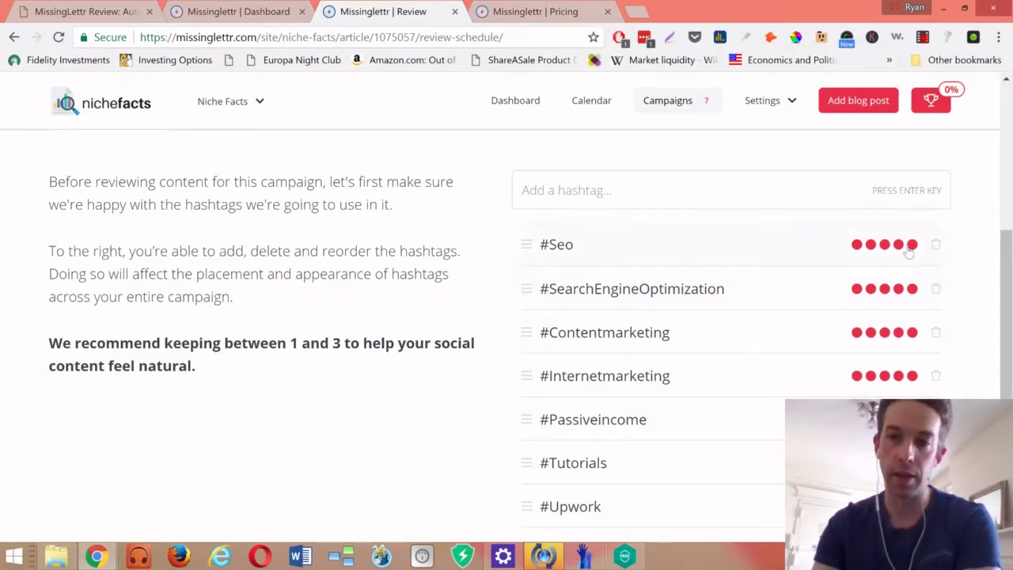
mouse_move(902, 250)
mouse_move(908, 293)
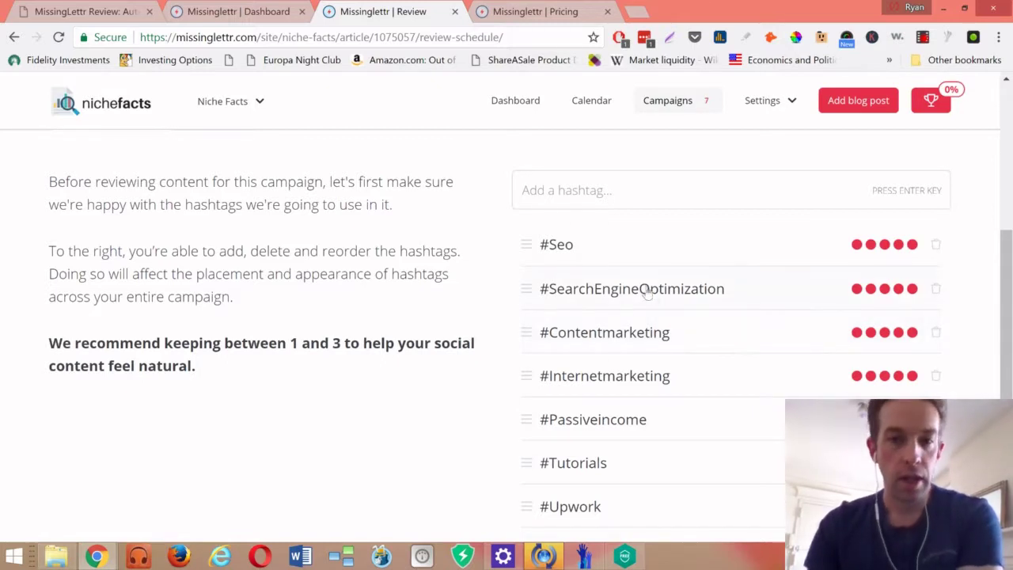
Delete the hashtags #Tutorials, #Upwork, #Passiveincome and #Affiliatemarketing from the campaign.
scroll(648, 293, "down", 1)
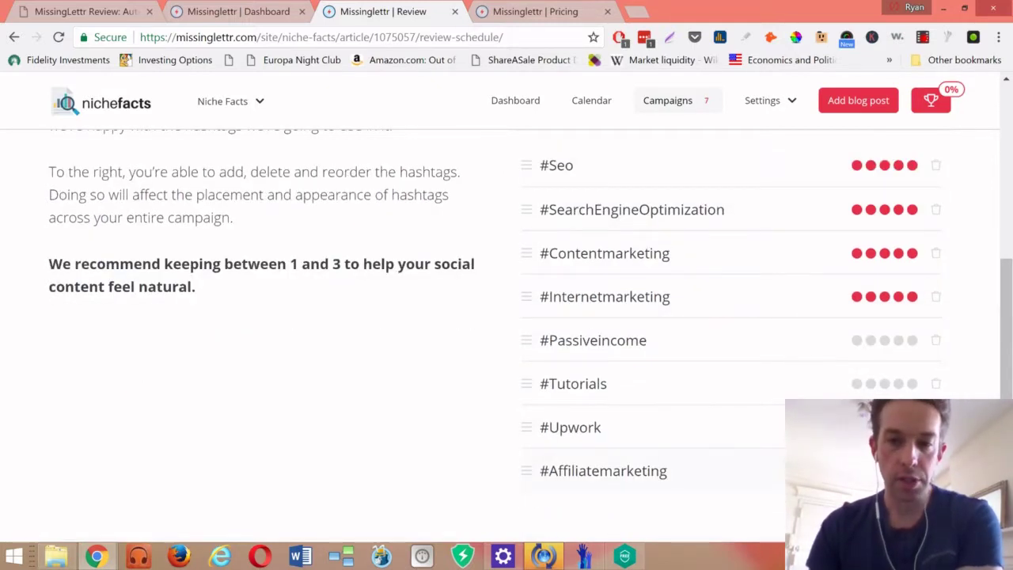
left_click(937, 384)
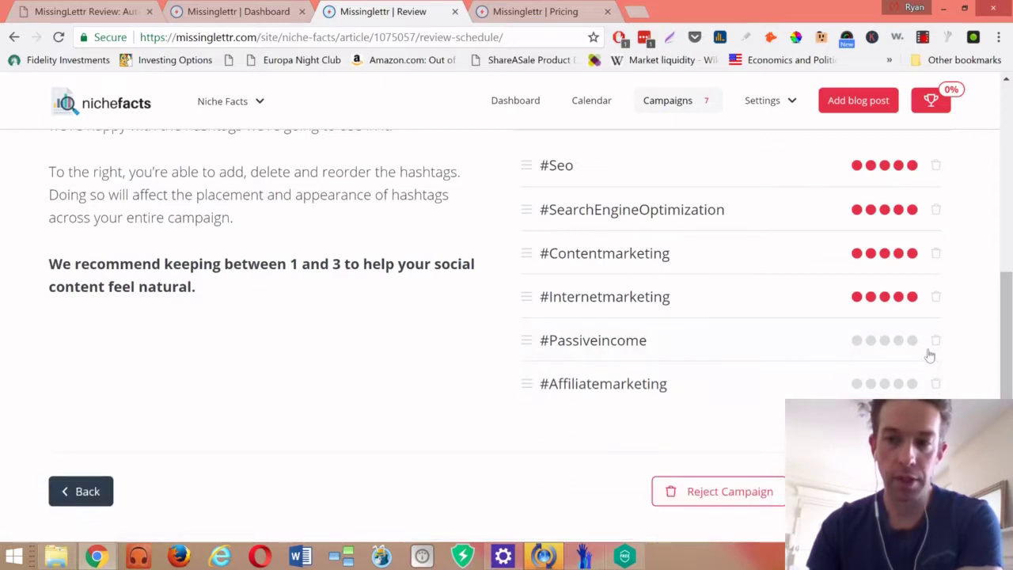
left_click(936, 342)
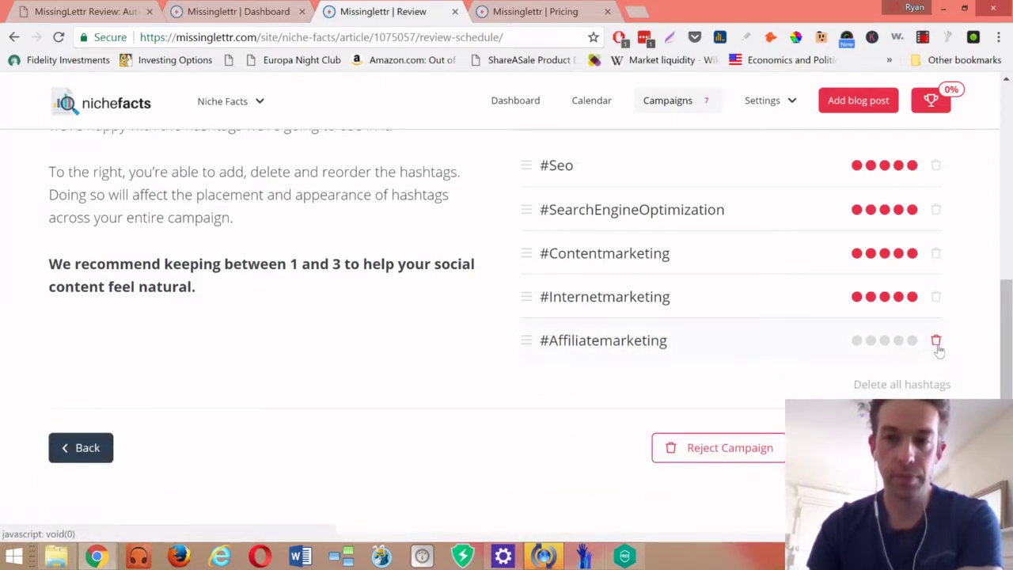
left_click(936, 342)
scroll(718, 310, "up", 1)
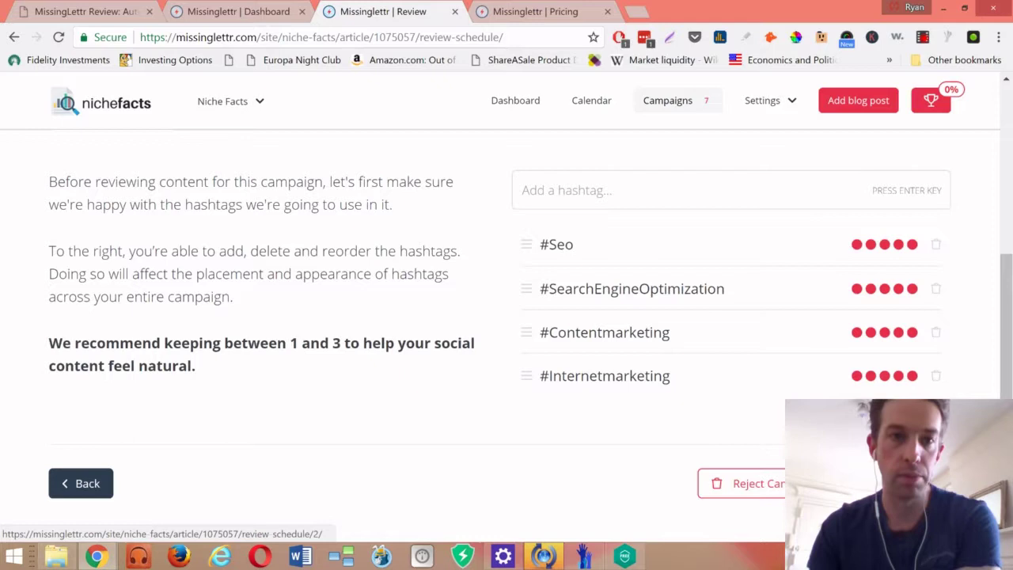
Continue to the content review stage and look over the campaign summary and the day 0, day 3 and day 7 posts.
left_click(910, 483)
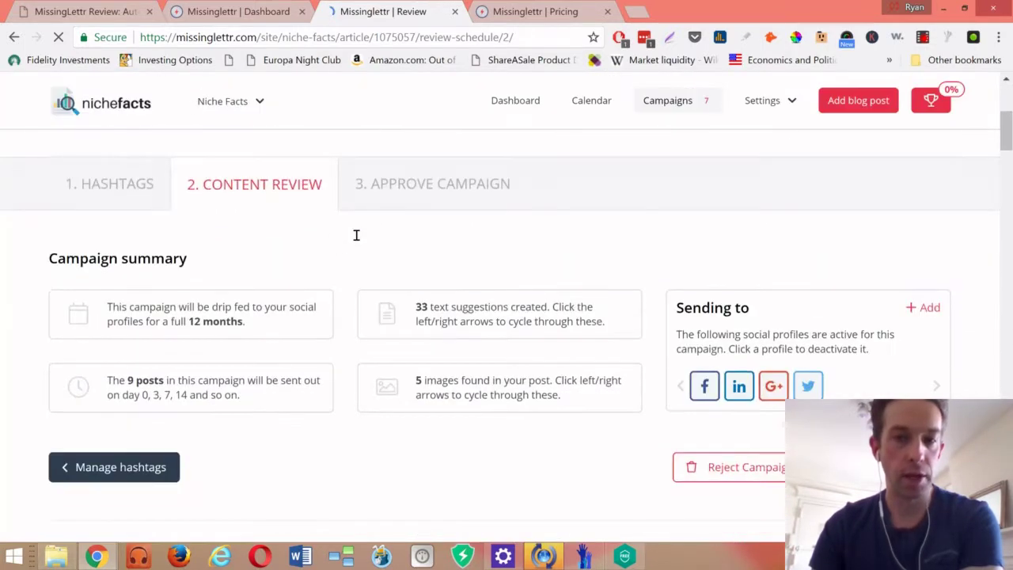
scroll(357, 235, "down", 1)
scroll(240, 185, "down", 1)
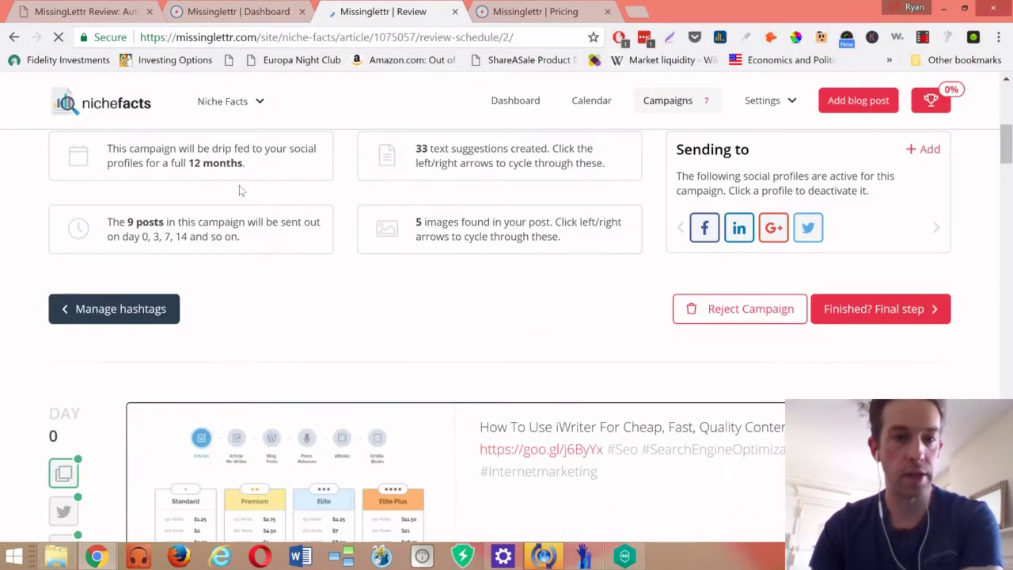
scroll(265, 234, "down", 3)
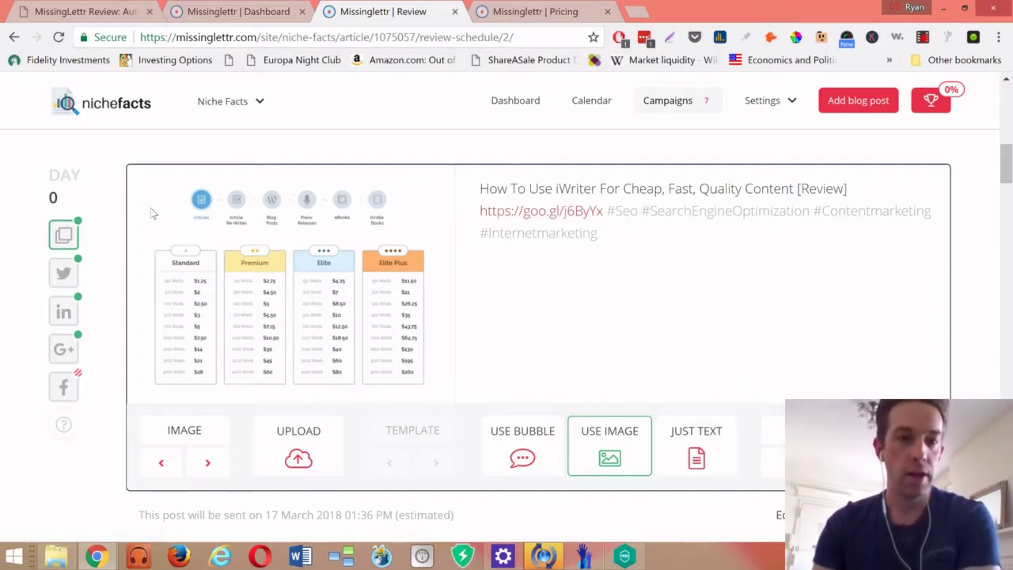
scroll(355, 210, "down", 5)
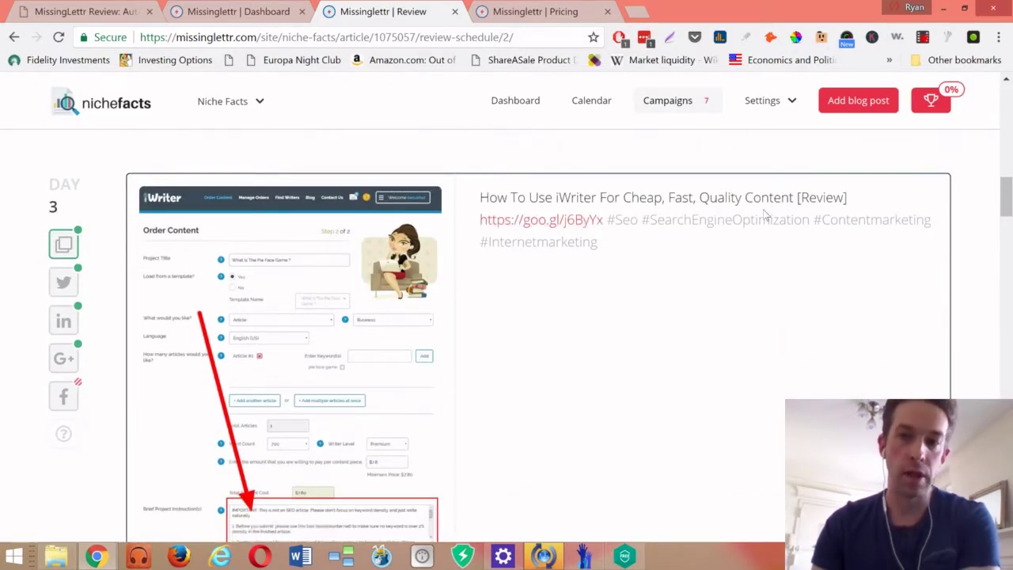
scroll(575, 190, "down", 6)
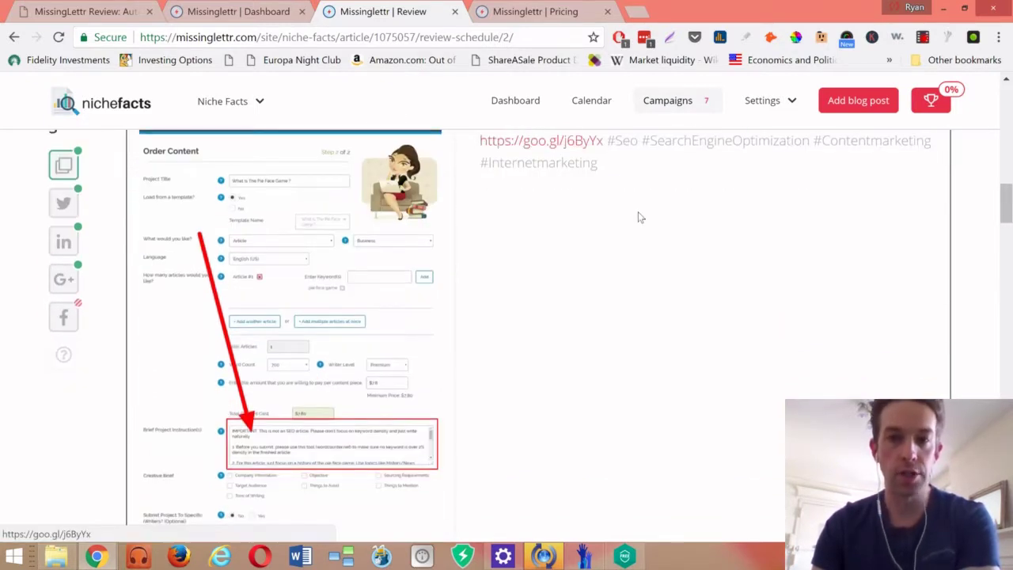
scroll(576, 190, "down", 3)
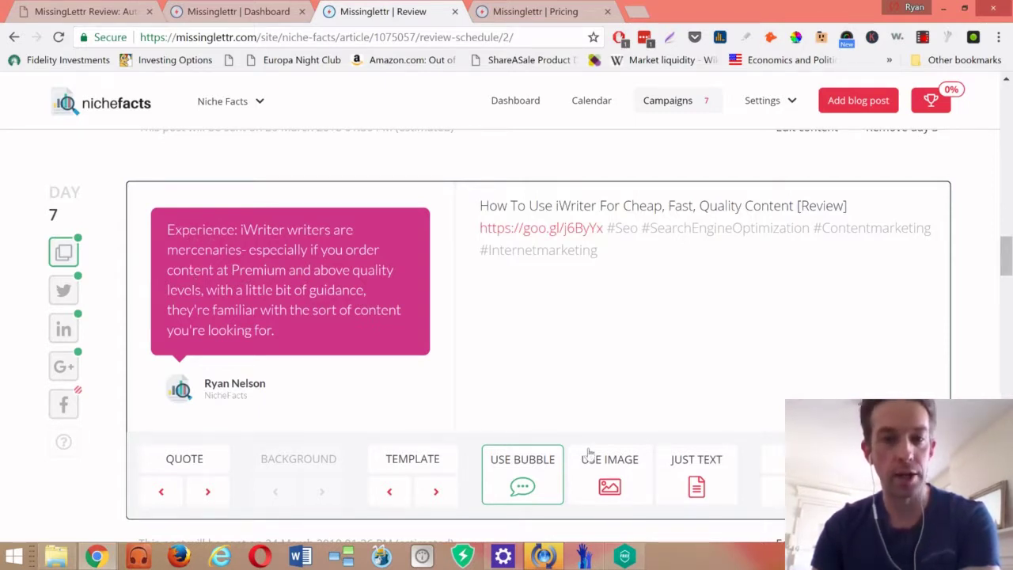
Give the day 7 post the blue-outlined speech bubble template and the quote beginning "An iWriter writer who matches your quality selection".
left_click(449, 492)
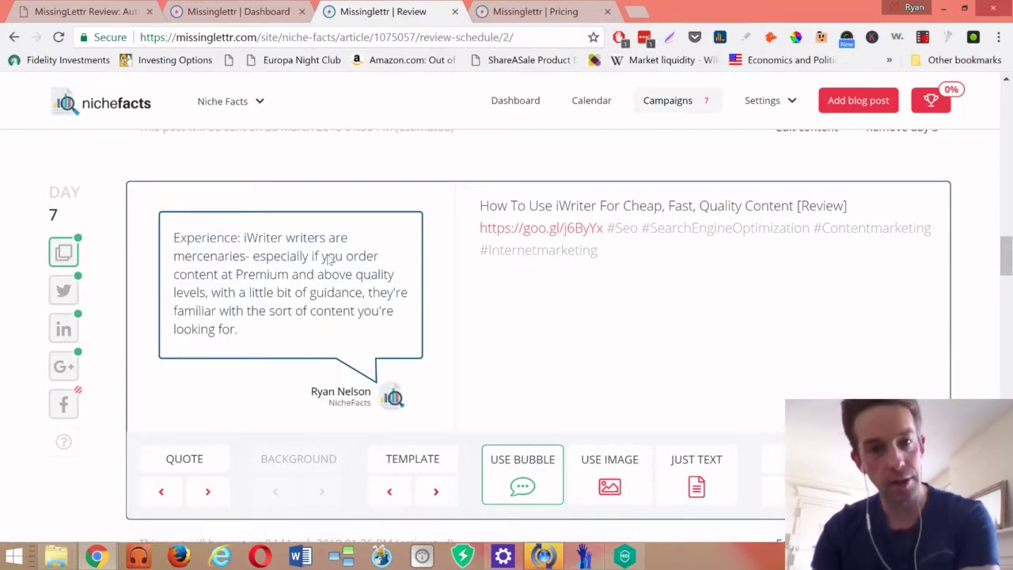
left_click(437, 493)
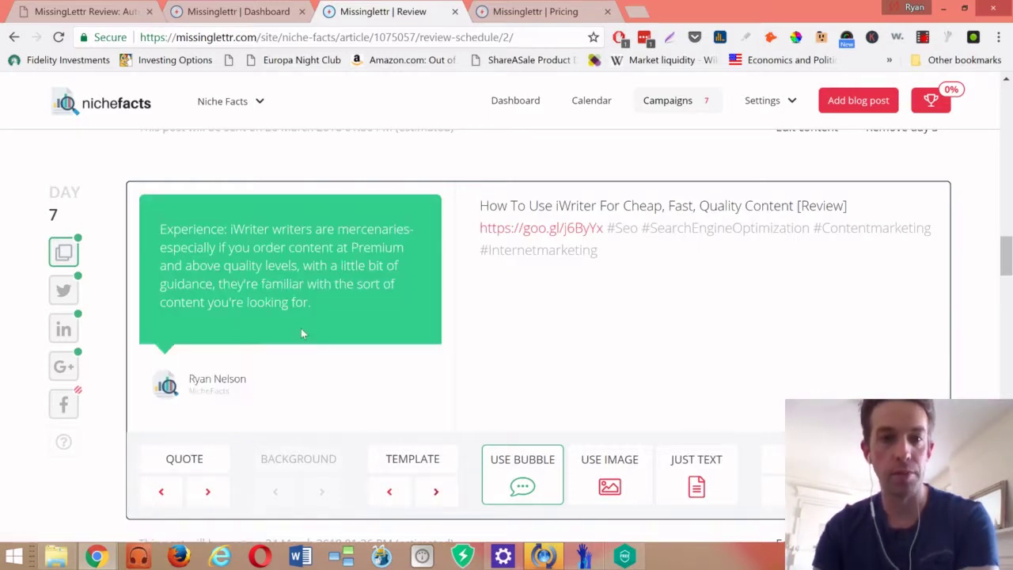
left_click(448, 493)
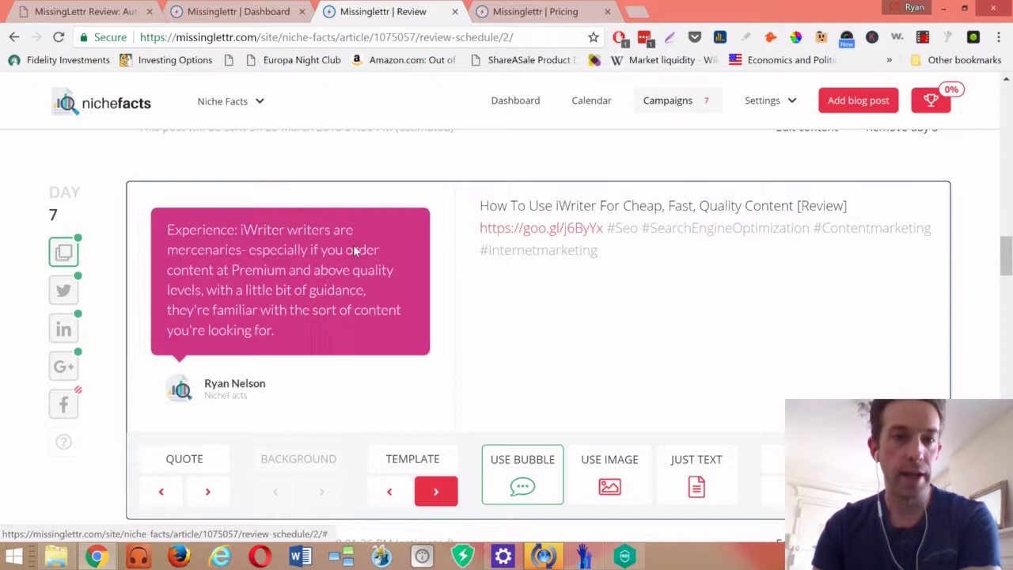
left_click(450, 495)
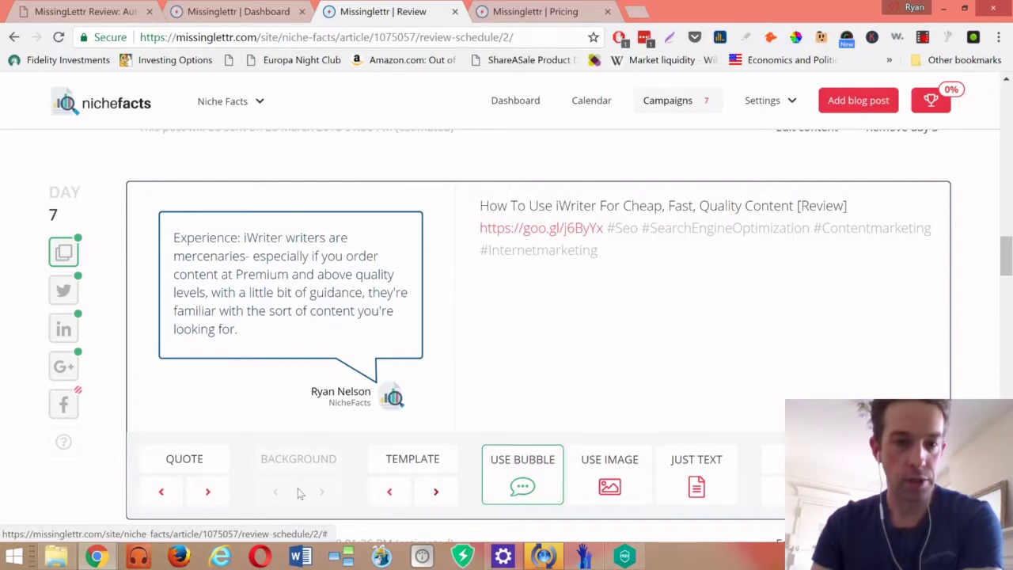
left_click(209, 492)
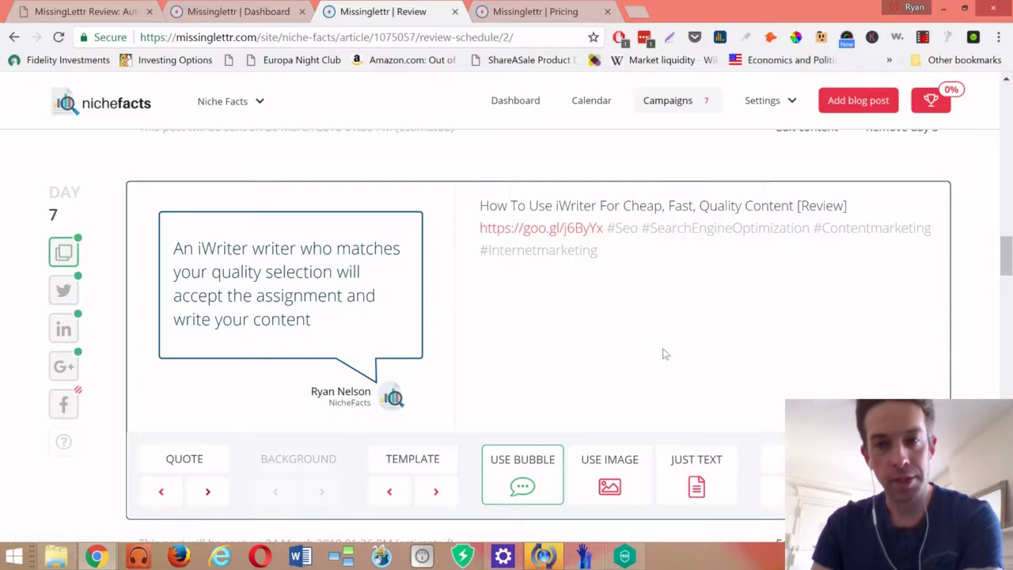
Compare the day 3 image post with the day 7 quote bubble and examine the day 14 post's text and image.
scroll(489, 318, "up", 15)
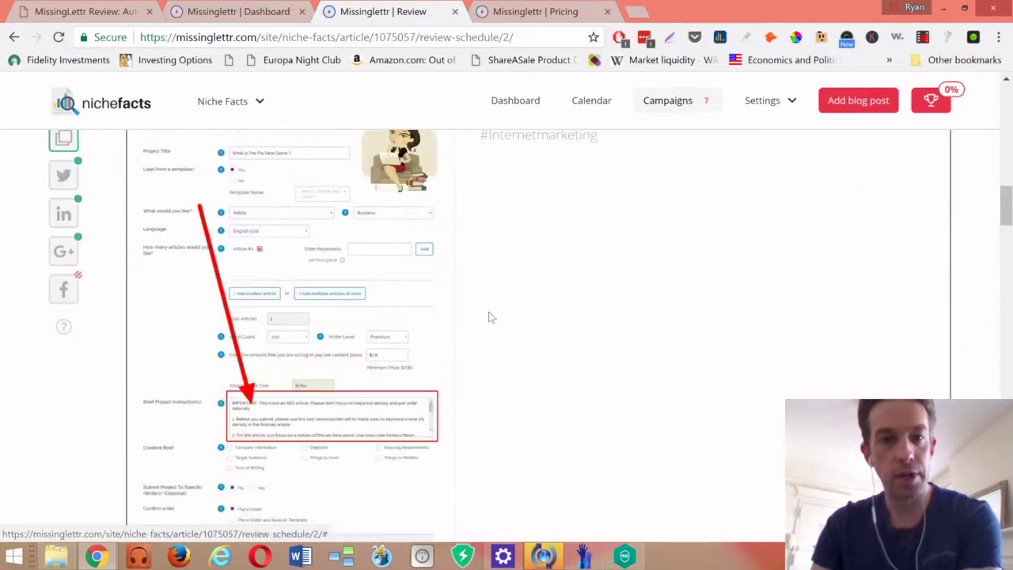
scroll(489, 318, "down", 10)
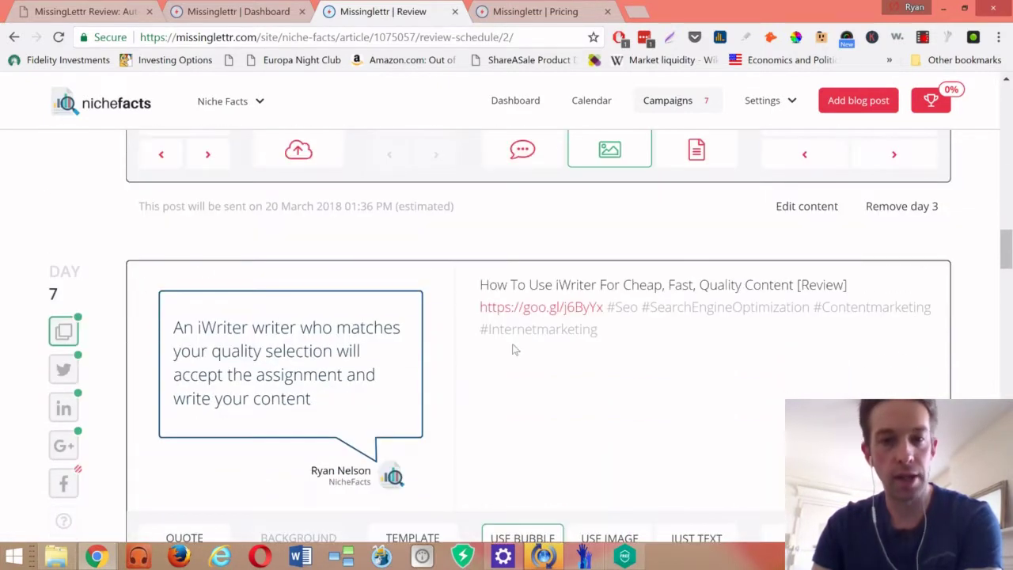
scroll(658, 309, "down", 1)
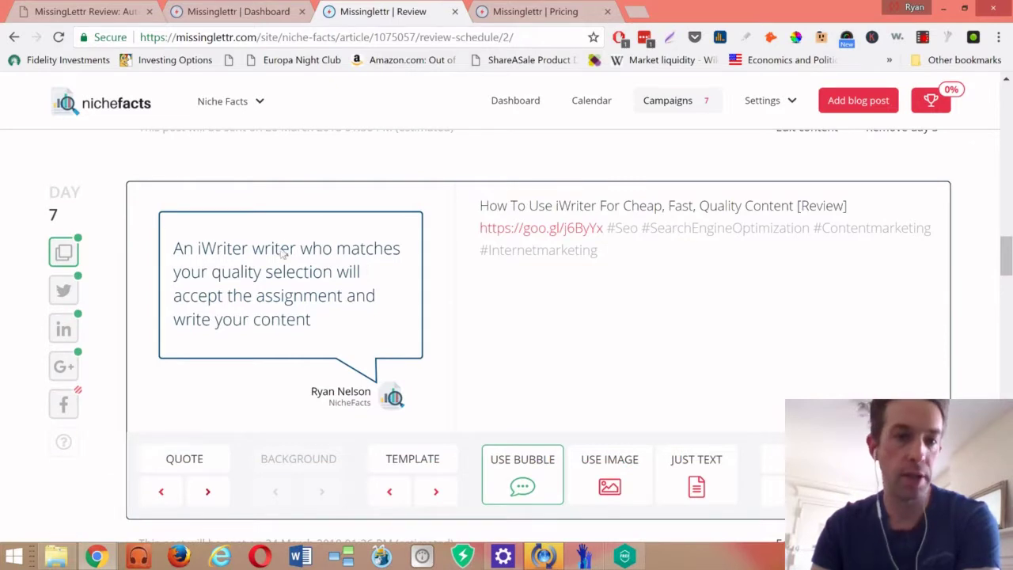
scroll(283, 254, "down", 1)
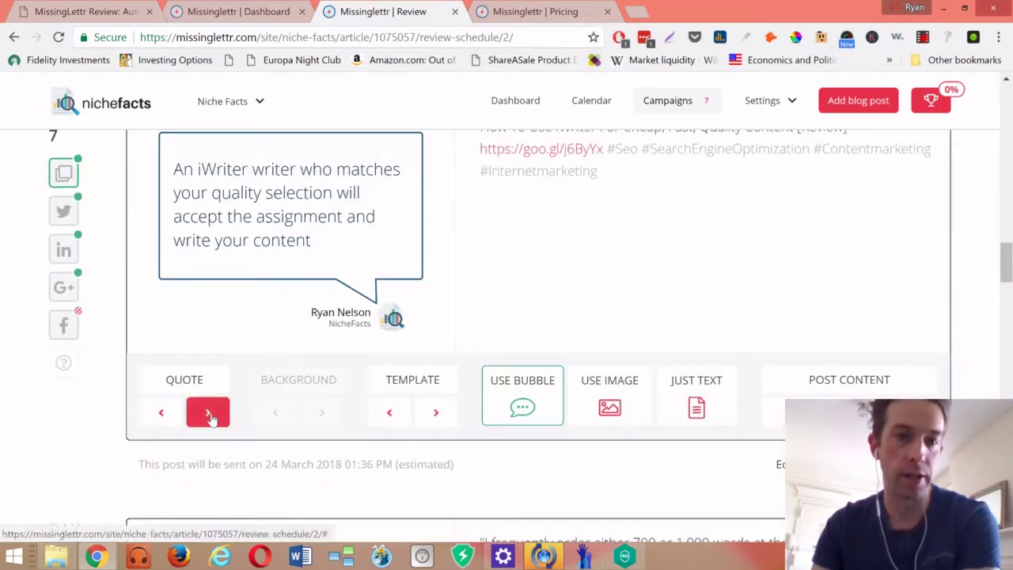
scroll(270, 194, "down", 4)
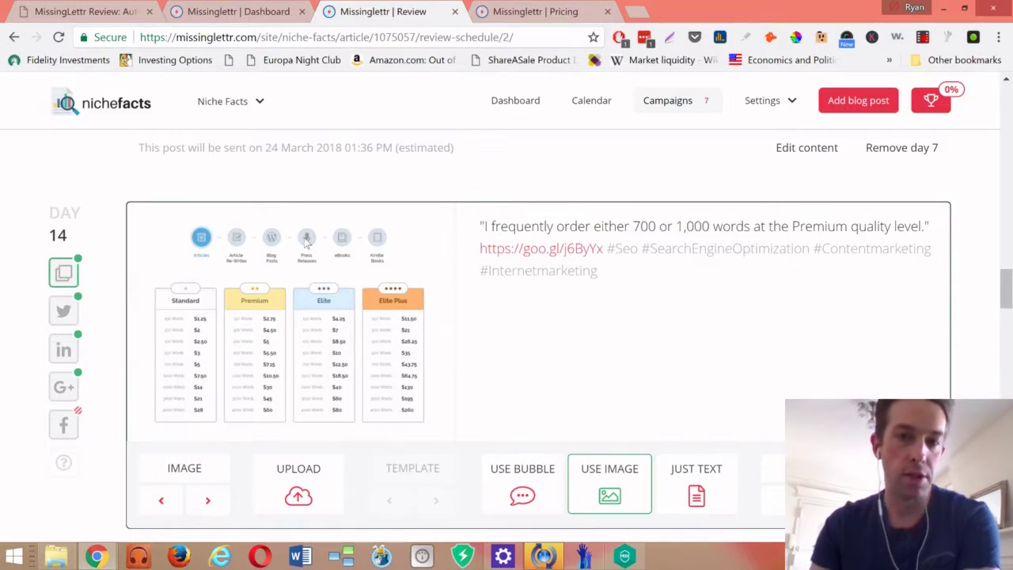
Examine the day 30 post's order form image and text, and the day 90 post's quote bubble.
scroll(293, 251, "down", 7)
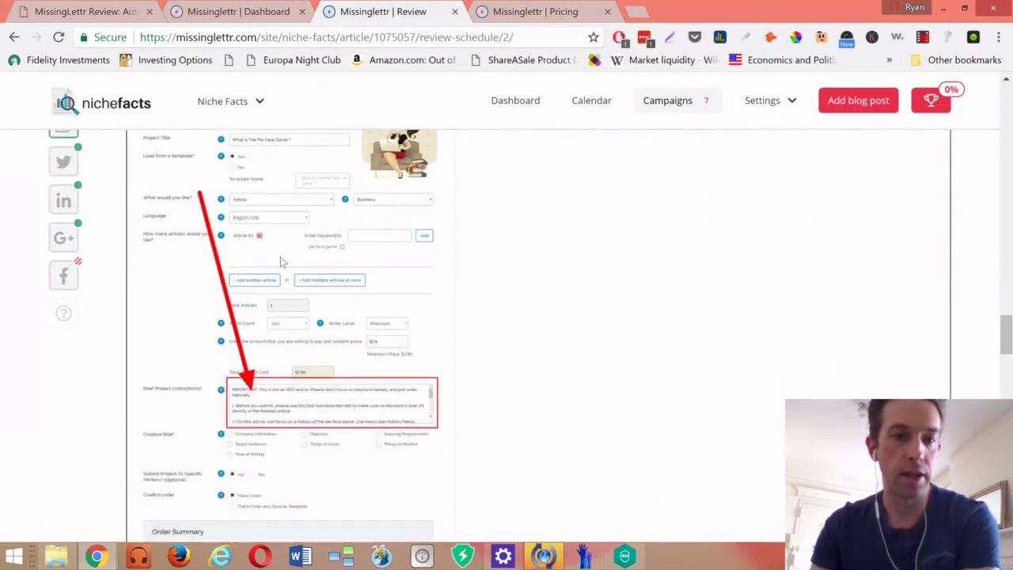
scroll(89, 239, "up", 2)
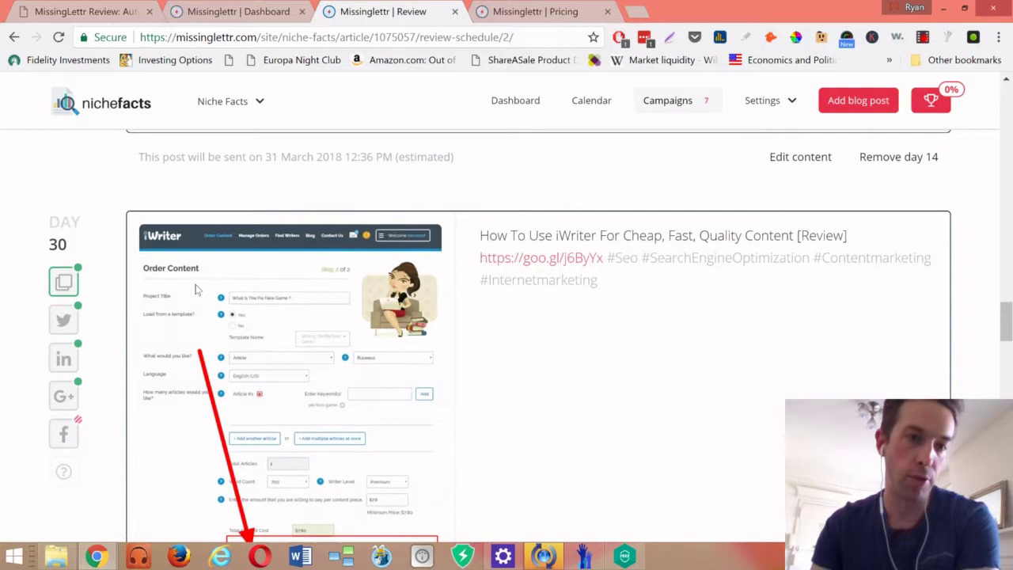
scroll(226, 308, "down", 2)
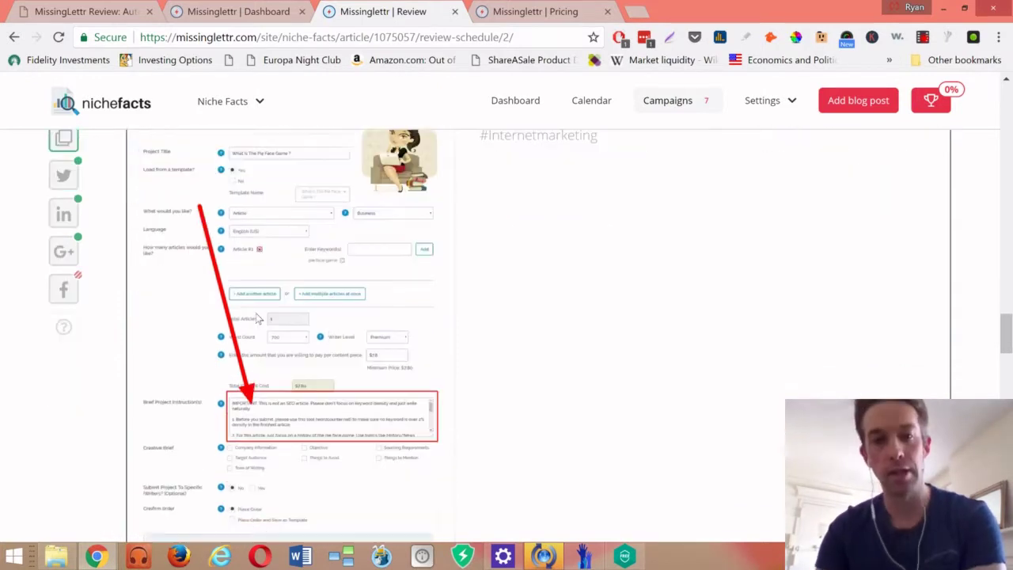
scroll(256, 317, "down", 2)
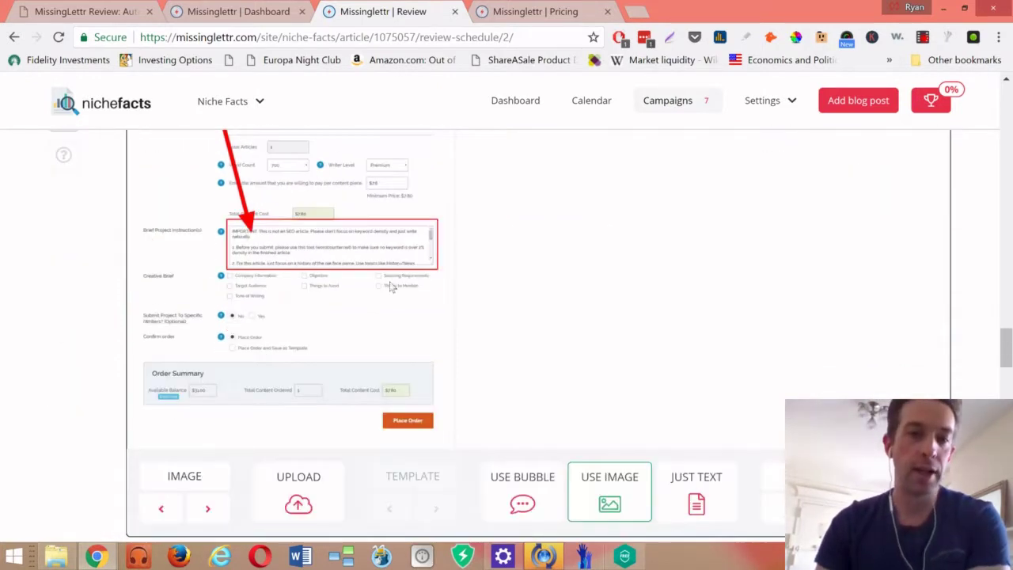
scroll(390, 288, "up", 2)
scroll(347, 275, "down", 7)
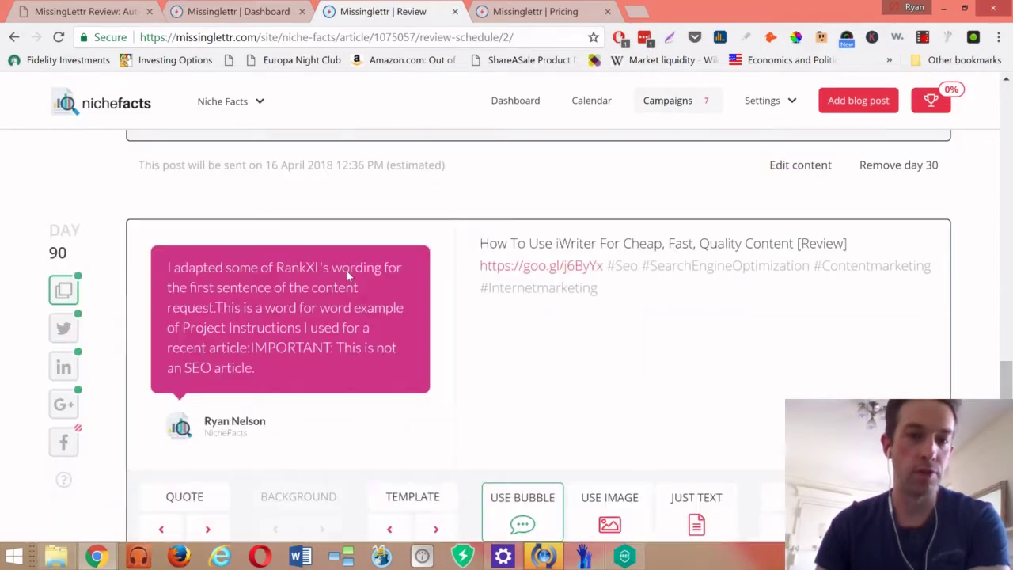
Switch the day 90 post from a quote bubble to an image and cycle forward through the available images past the order form.
scroll(347, 275, "down", 2)
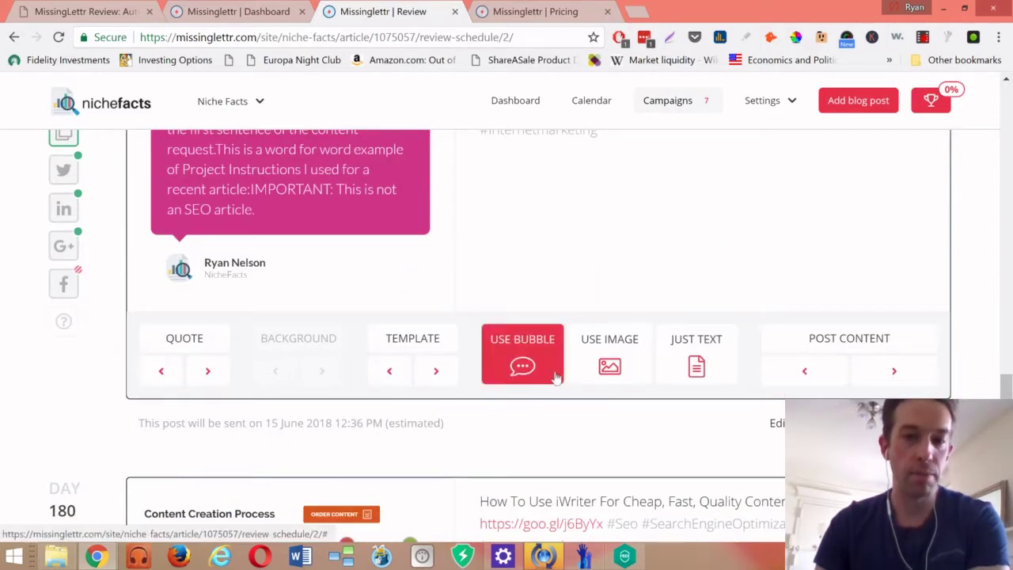
left_click(605, 374)
scroll(353, 342, "up", 3)
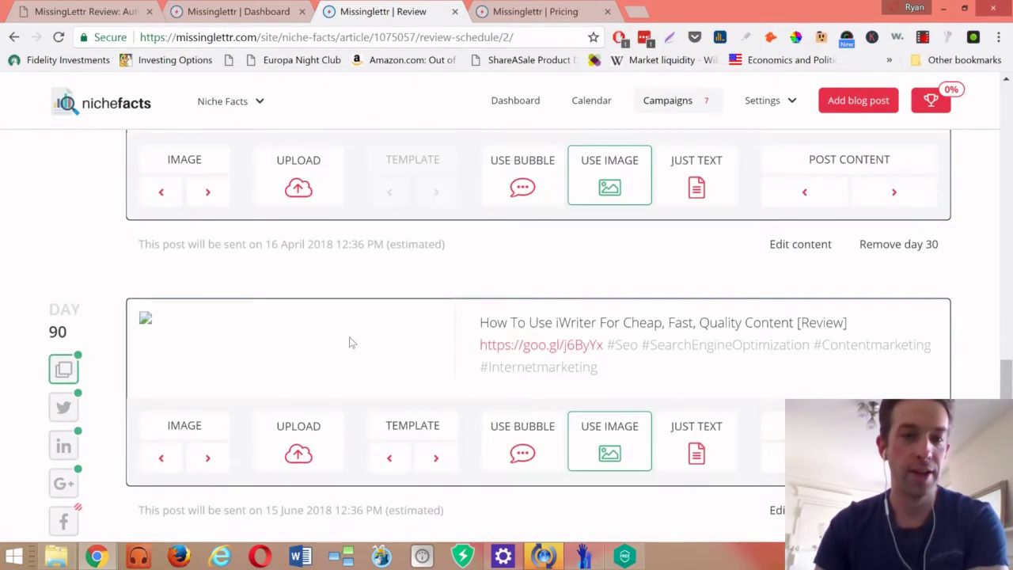
scroll(352, 342, "down", 1)
left_click(208, 376)
scroll(222, 434, "down", 2)
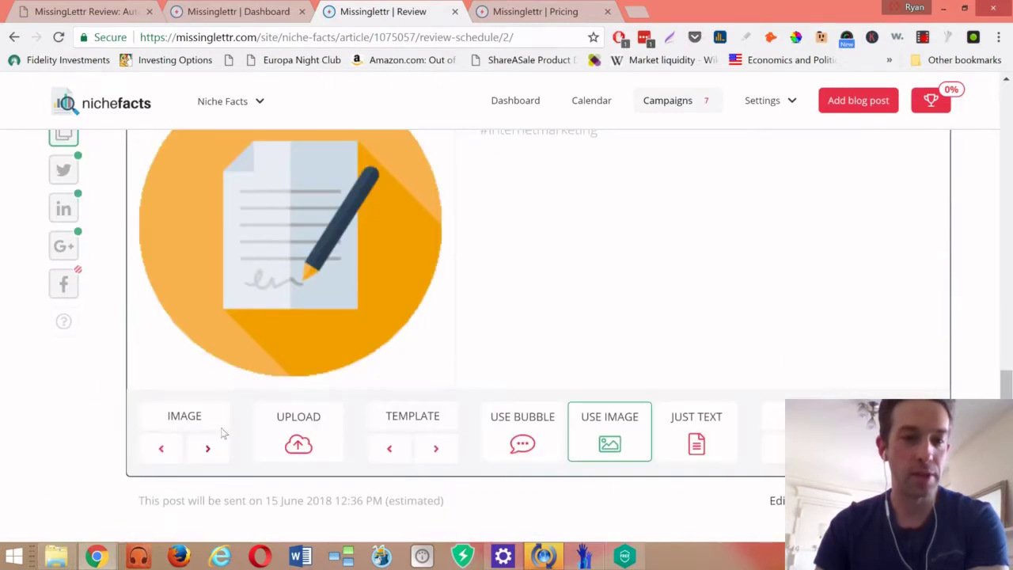
left_click(222, 450)
left_click(222, 451)
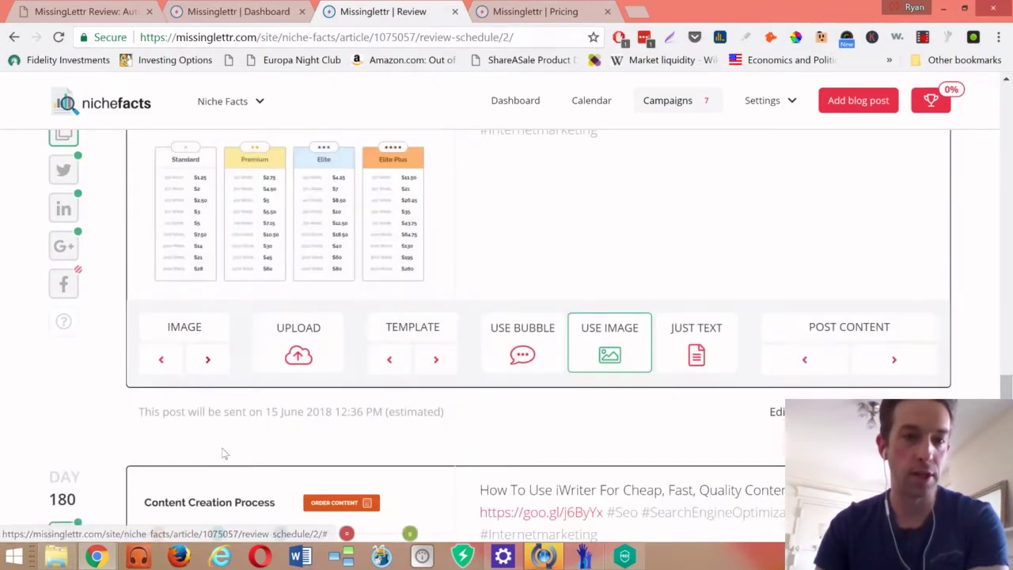
left_click(224, 360)
scroll(242, 360, "down", 3)
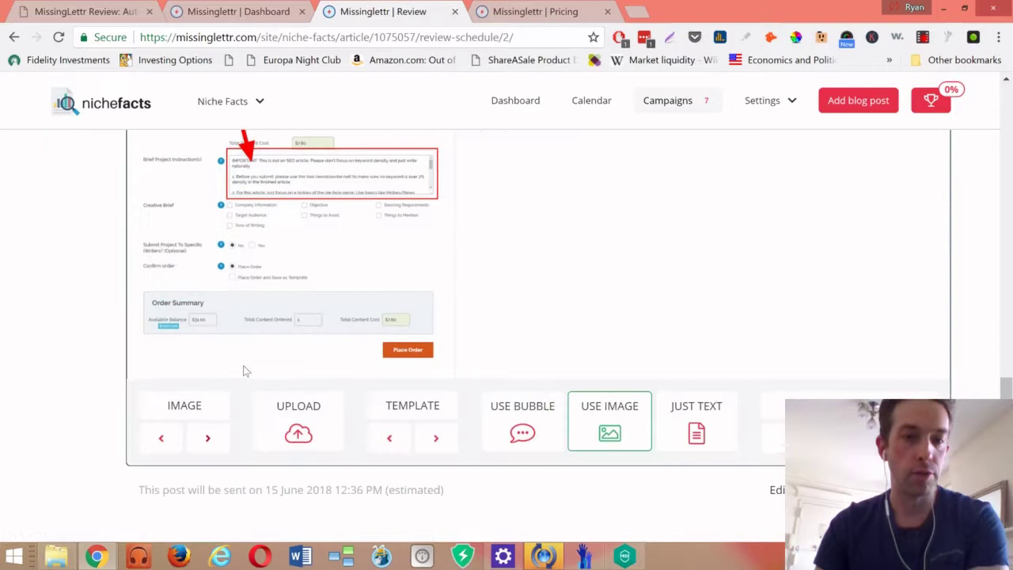
left_click(215, 438)
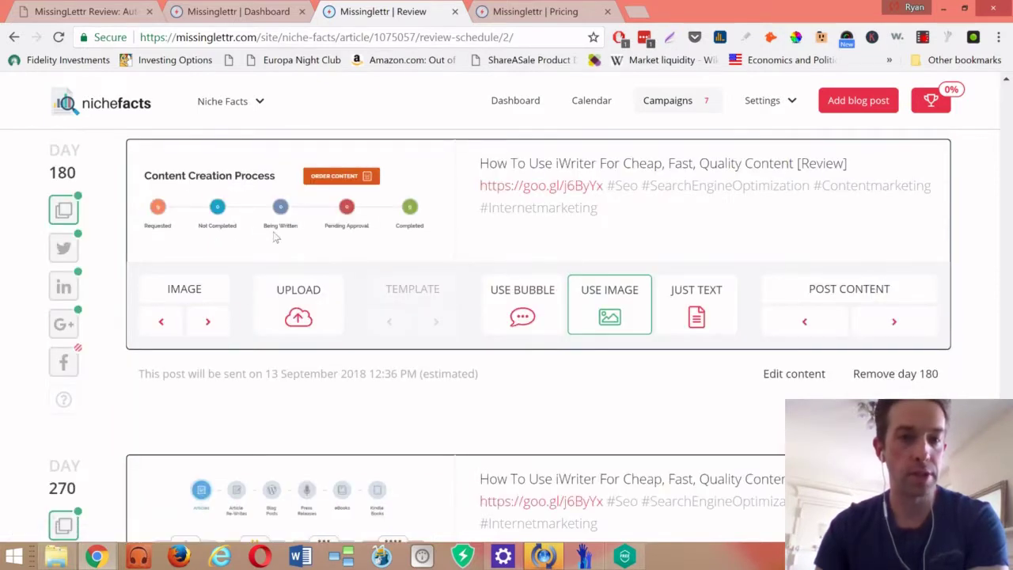
Cycle the day 180 post's image to the pricing table, then switch the post to a quote bubble.
left_click(205, 323)
scroll(209, 340, "down", 2)
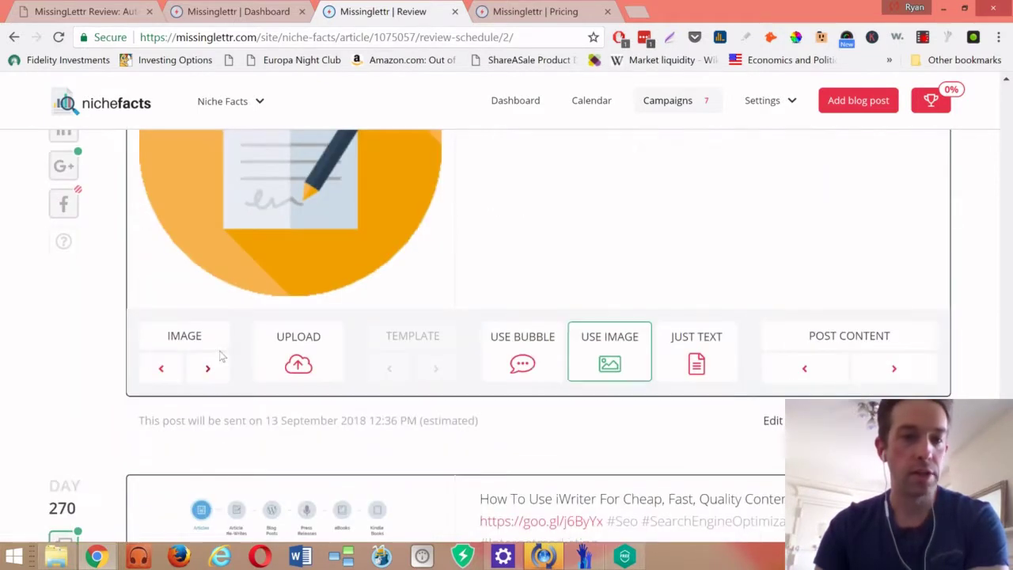
left_click(220, 368)
scroll(261, 380, "up", 2)
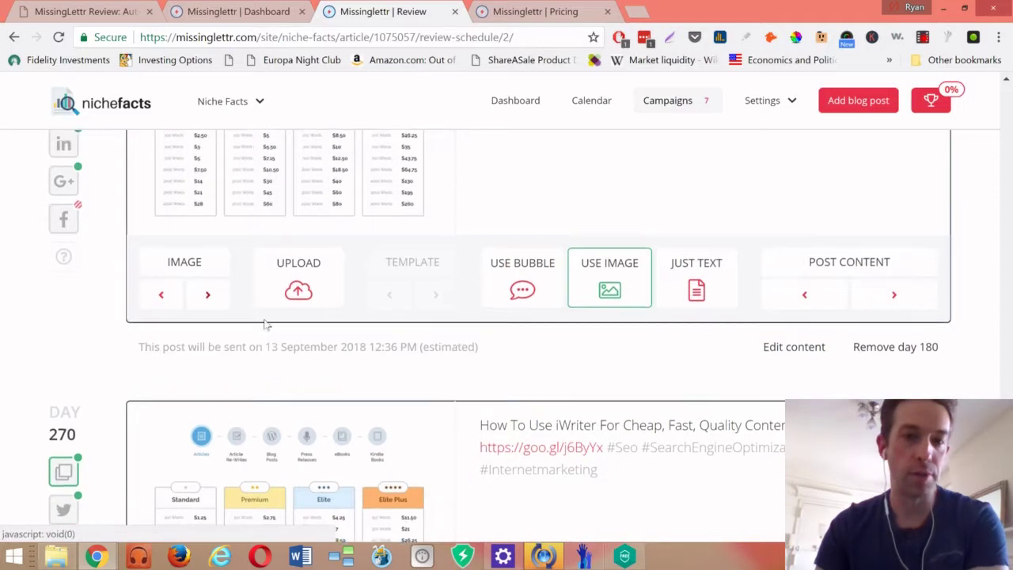
scroll(428, 235, "down", 1)
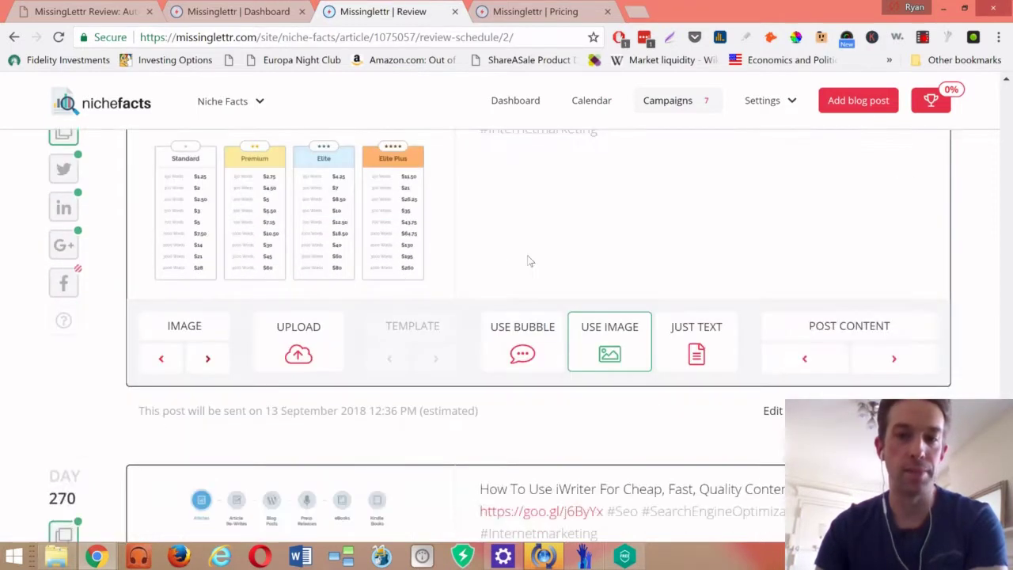
left_click(548, 349)
scroll(121, 311, "up", 1)
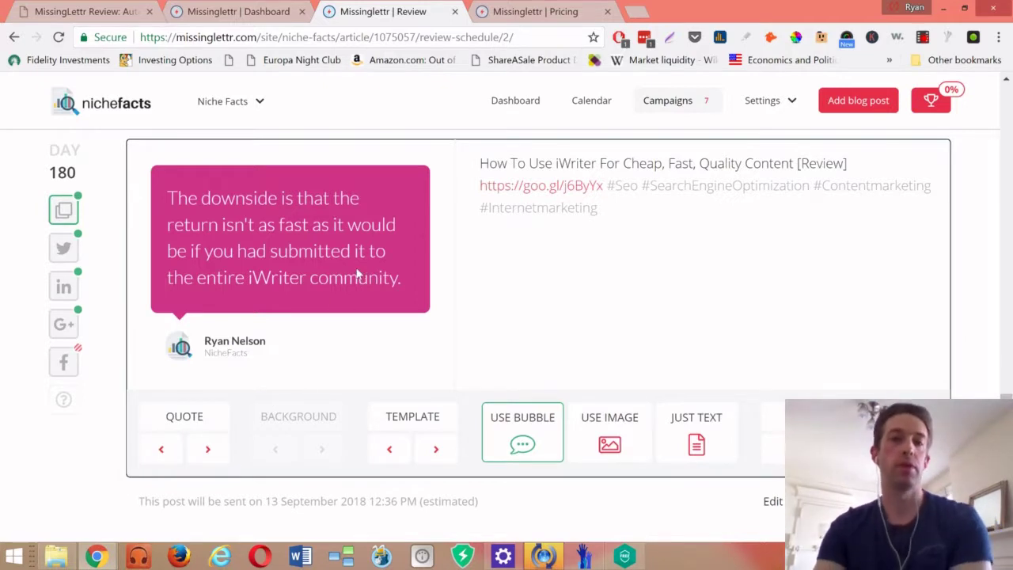
Examine the images, text and hashtags of the day 270 and day 365 posts.
scroll(238, 257, "down", 6)
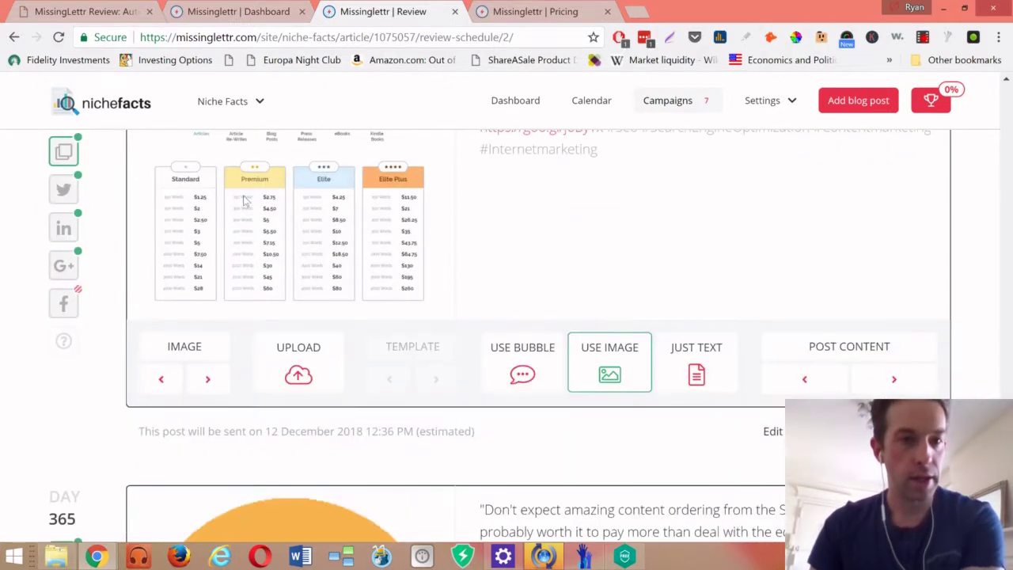
scroll(26, 231, "up", 2)
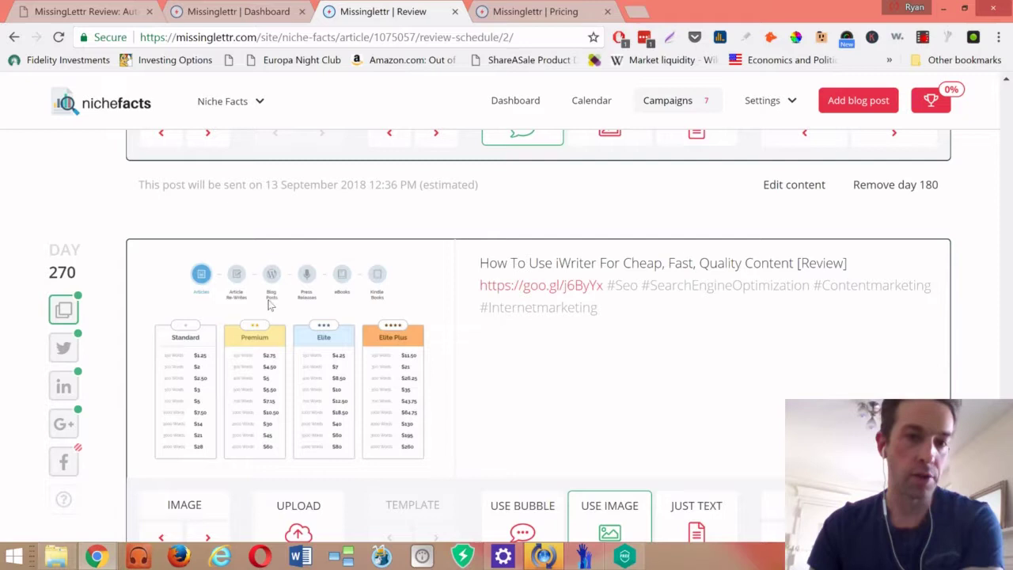
scroll(269, 304, "down", 9)
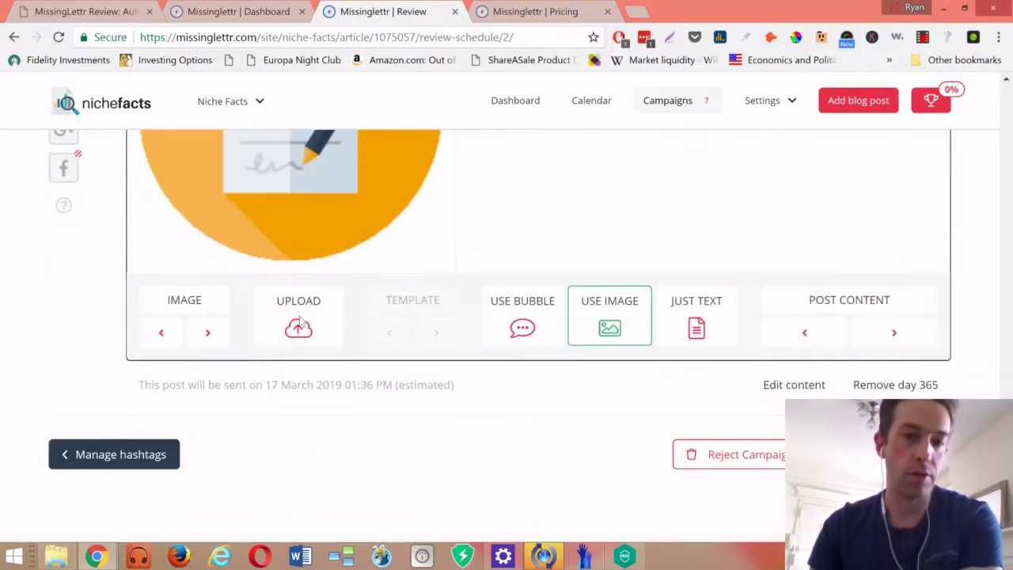
scroll(301, 319, "up", 4)
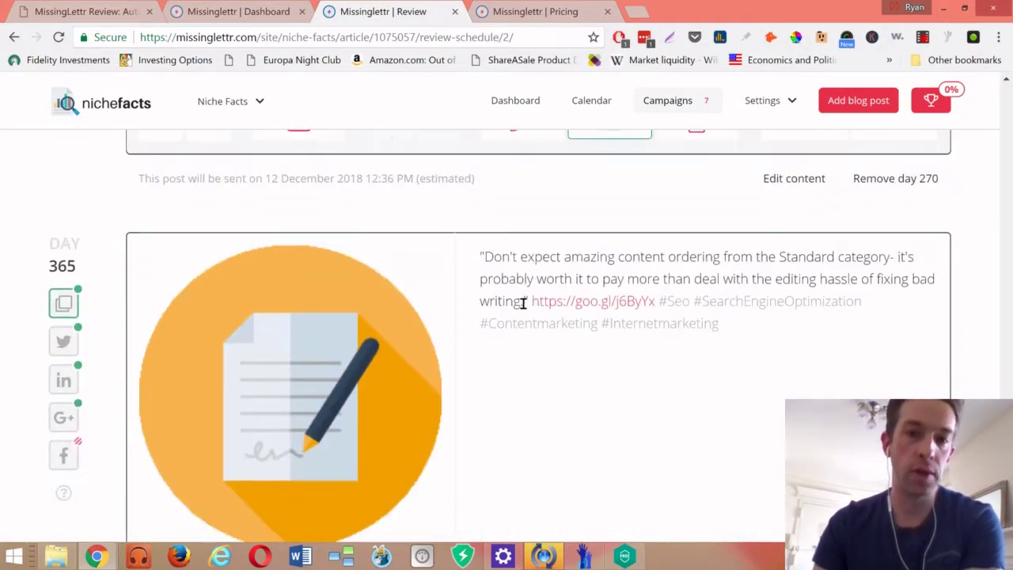
scroll(792, 377, "down", 1)
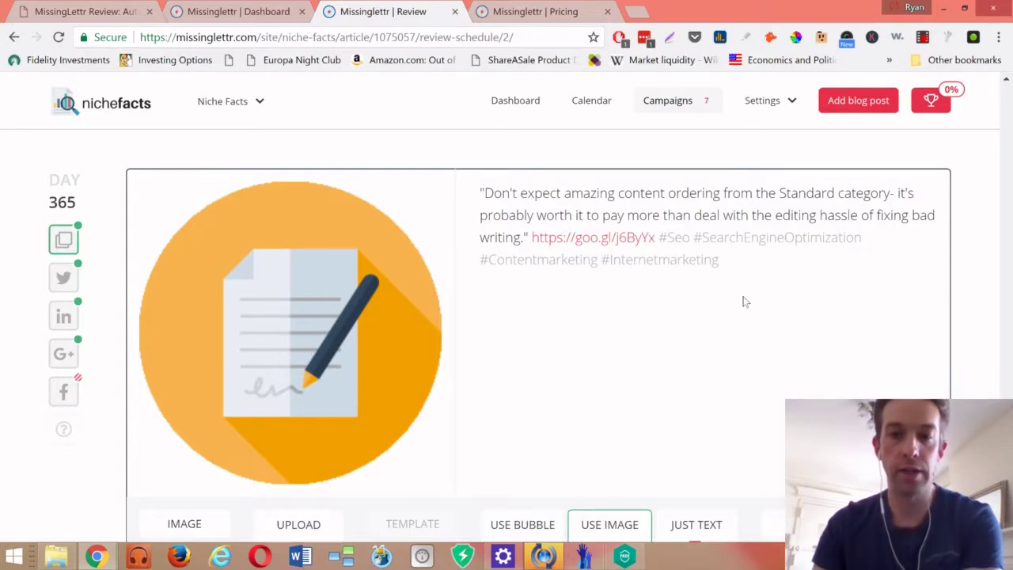
scroll(807, 372, "down", 1)
scroll(800, 353, "up", 1)
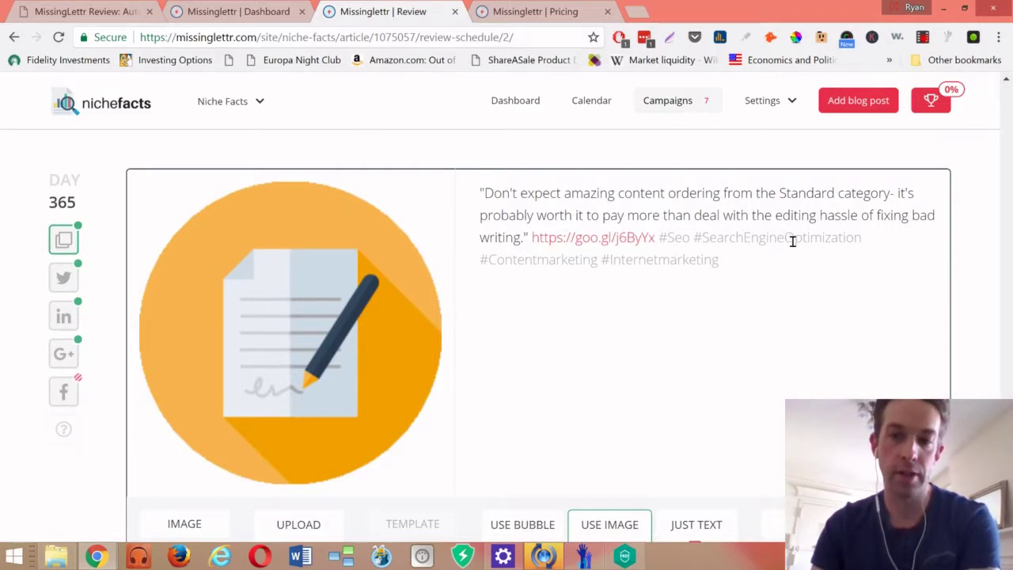
scroll(793, 241, "down", 1)
scroll(303, 275, "up", 8)
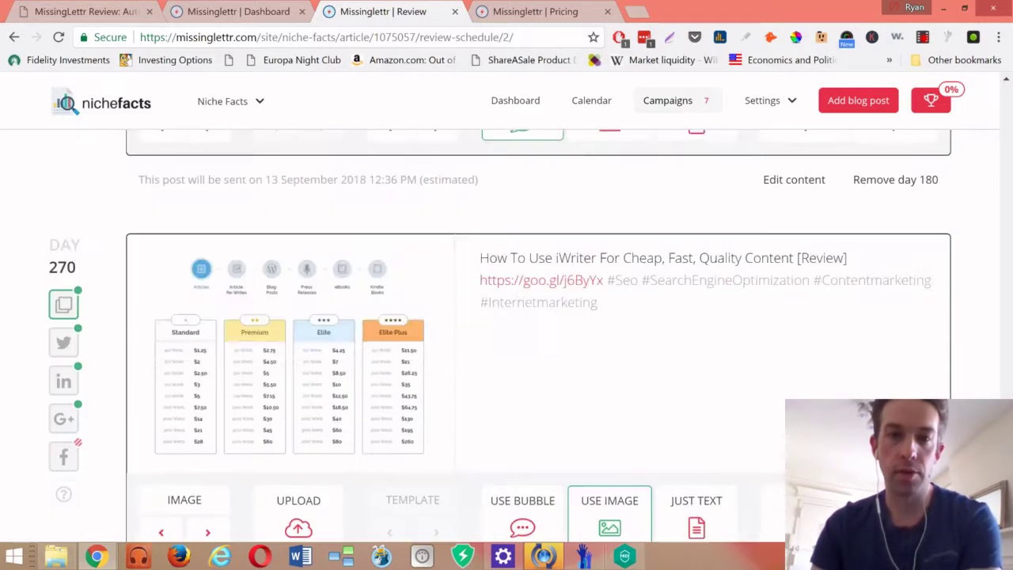
scroll(625, 310, "down", 1)
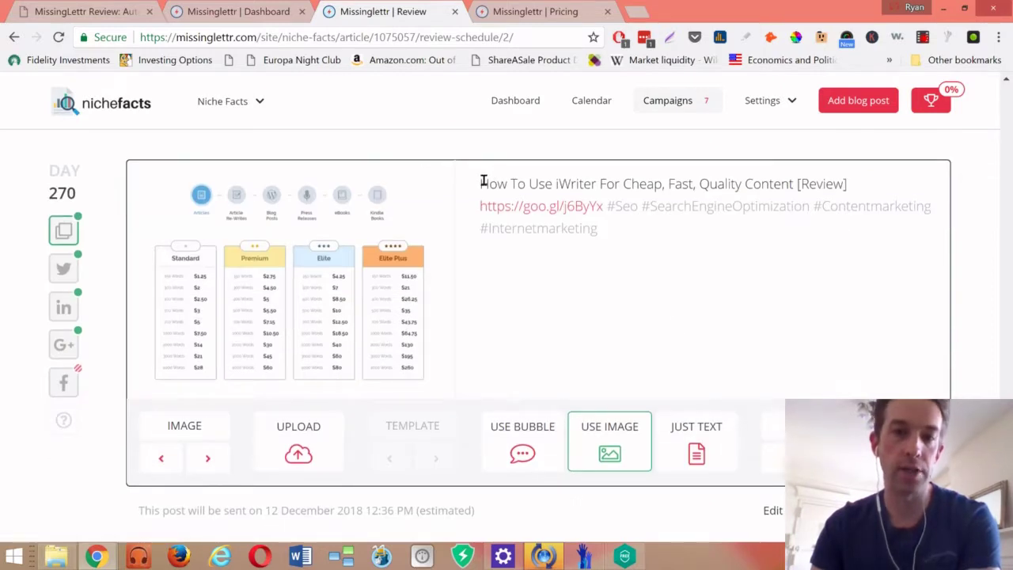
Return to the start of the schedule and compare the wording of the day 0, day 3 and day 7 posts.
scroll(679, 230, "up", 8)
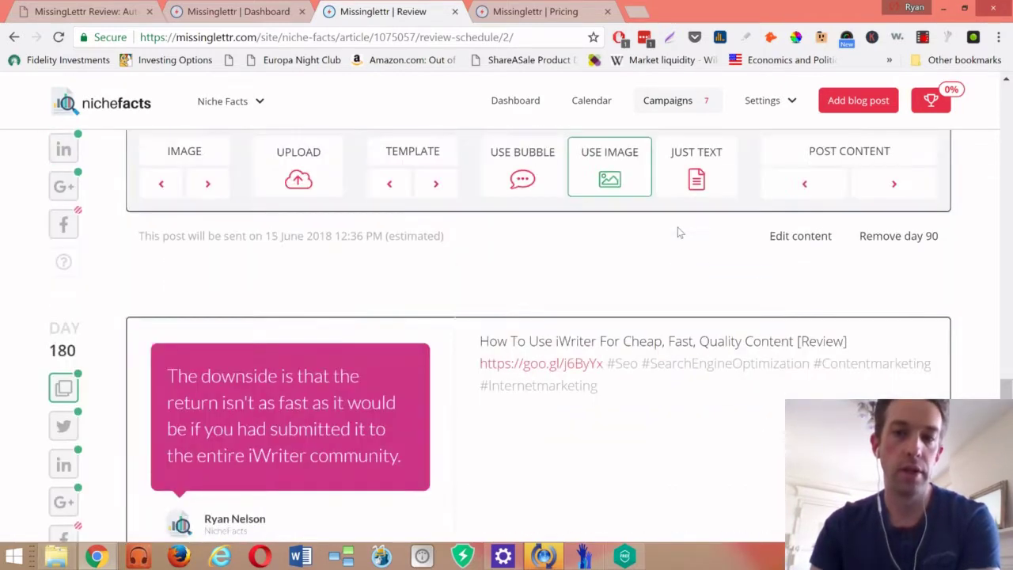
scroll(678, 232, "up", 20)
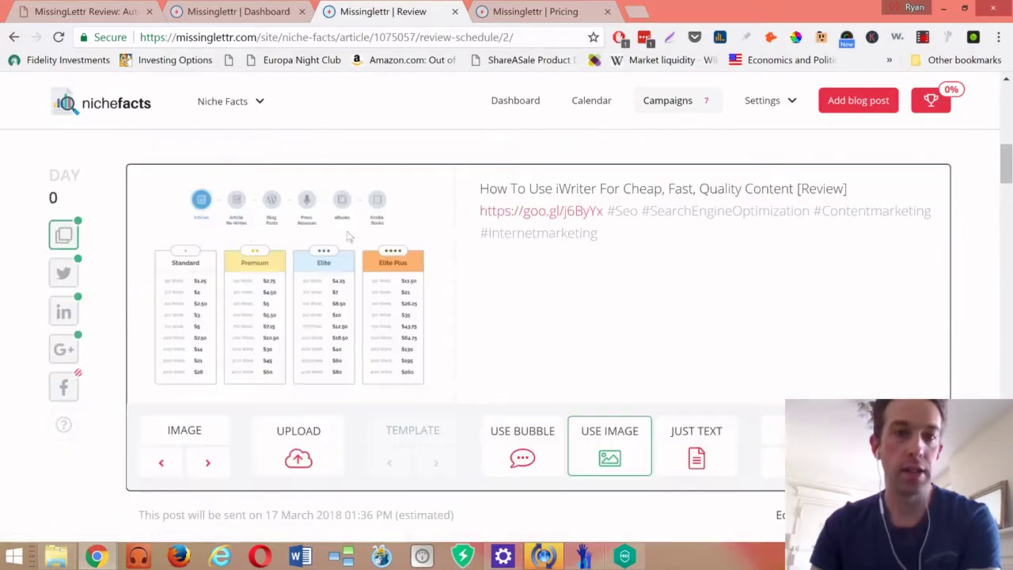
scroll(236, 231, "up", 3)
scroll(140, 241, "down", 6)
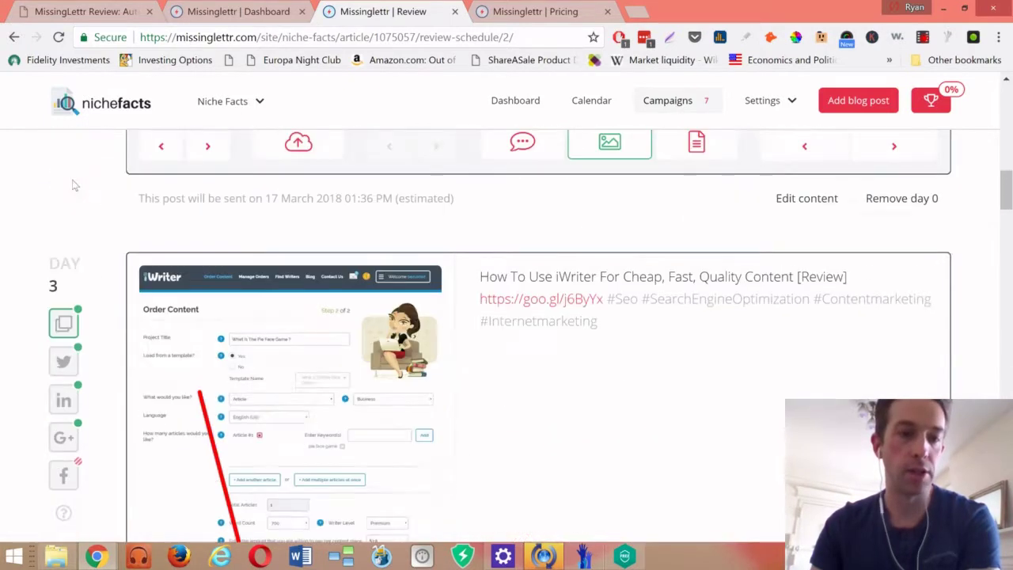
scroll(75, 237, "down", 8)
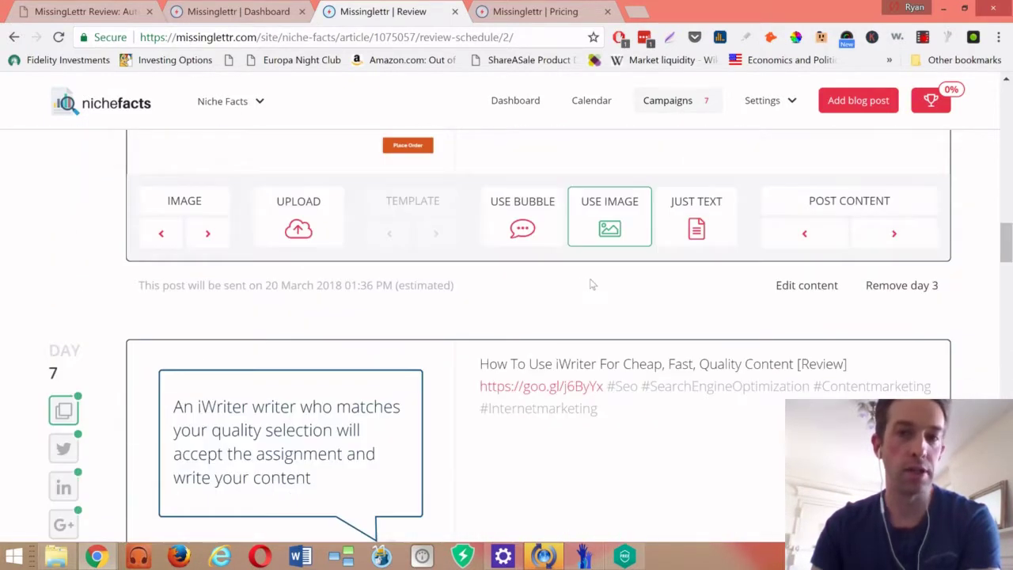
scroll(815, 261, "up", 13)
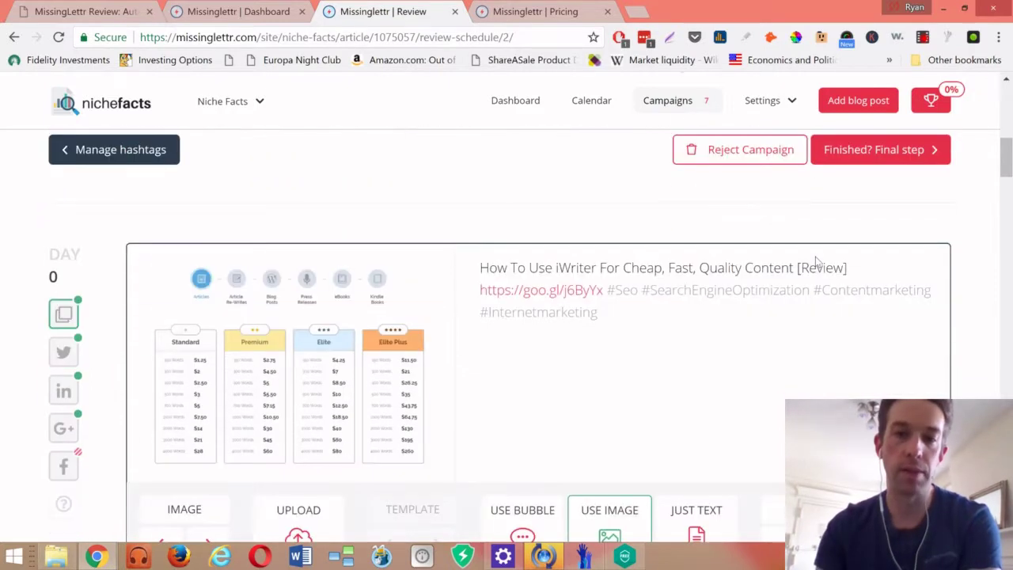
Change the day 3 post's text to the quote beginning "An iWriter writer who matches your quality selection".
scroll(819, 261, "down", 12)
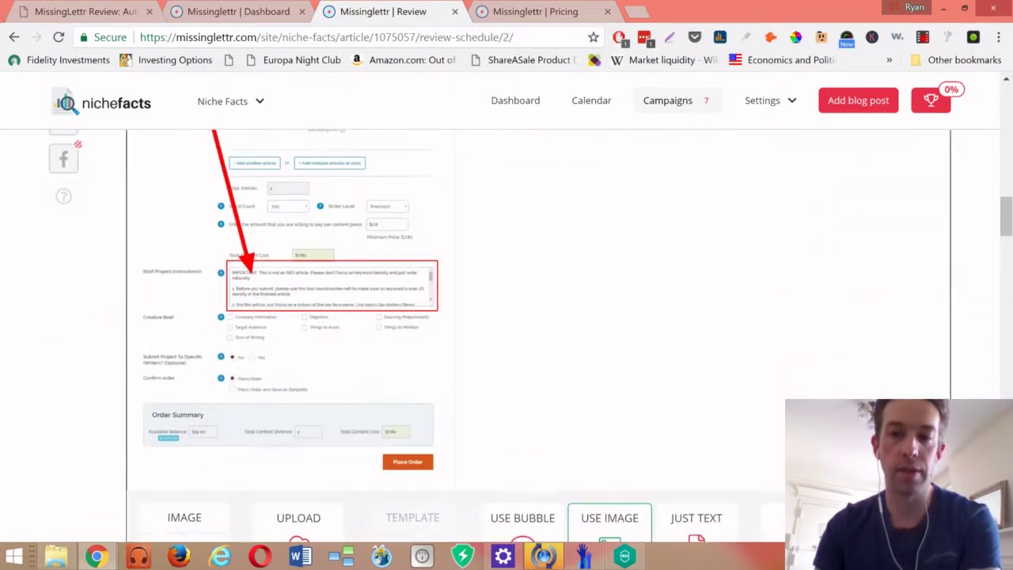
scroll(455, 317, "down", 1)
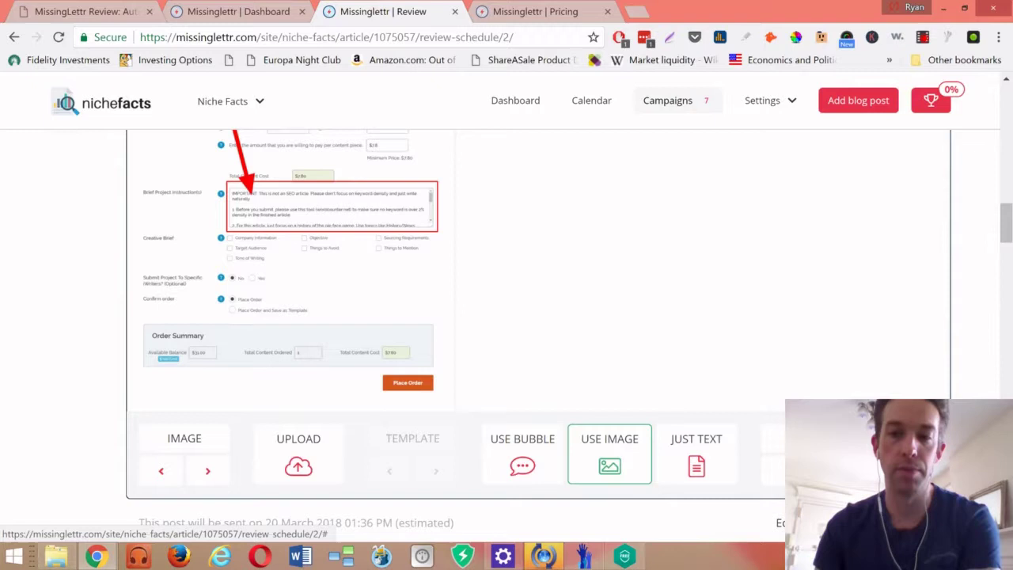
scroll(455, 316, "up", 4)
scroll(456, 317, "down", 4)
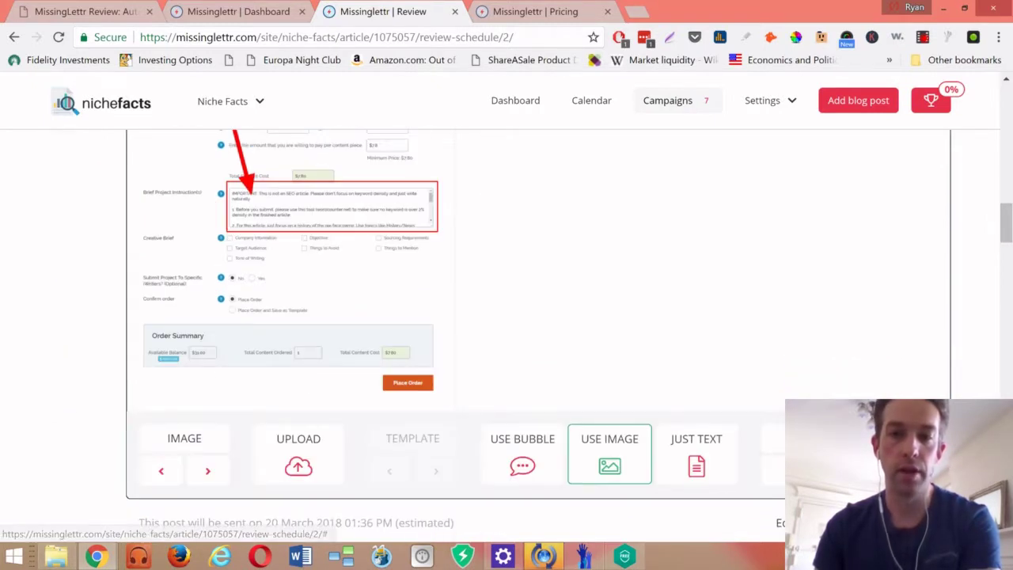
scroll(456, 317, "up", 4)
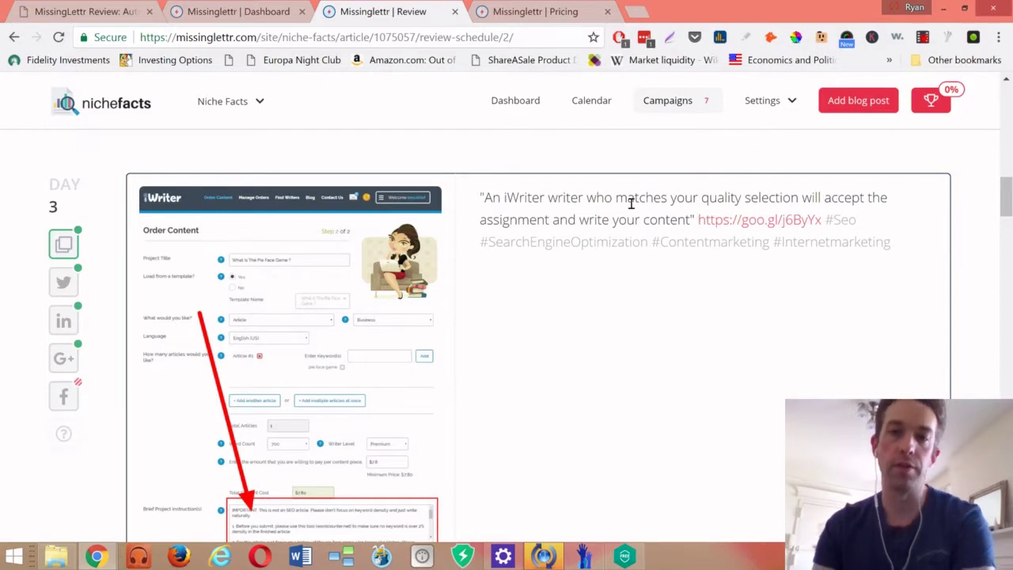
Open the Facebook version of the day 365 post to view its suggested content.
scroll(633, 214, "down", 5)
scroll(645, 230, "down", 3)
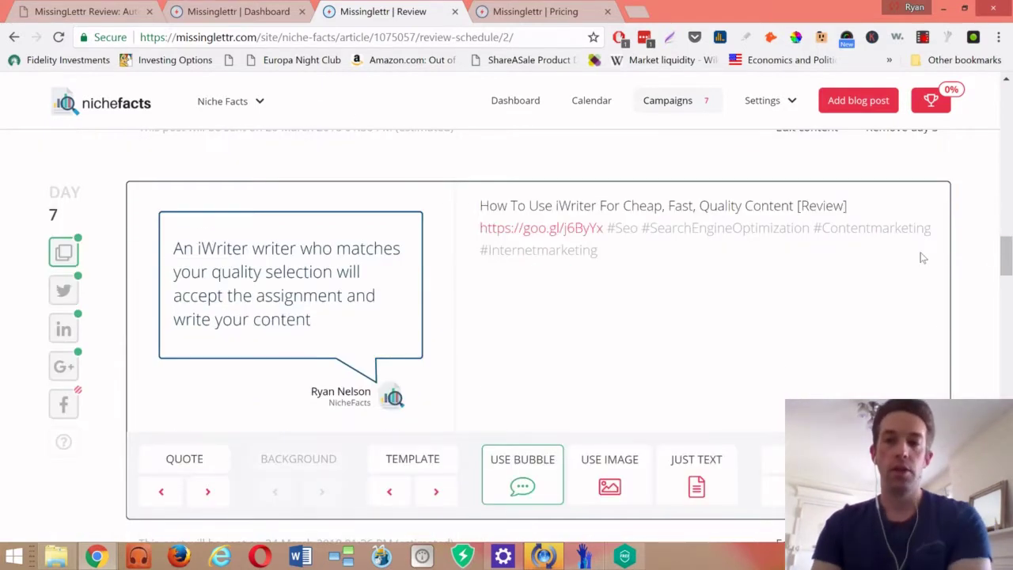
left_click_drag(1006, 255, 1005, 424)
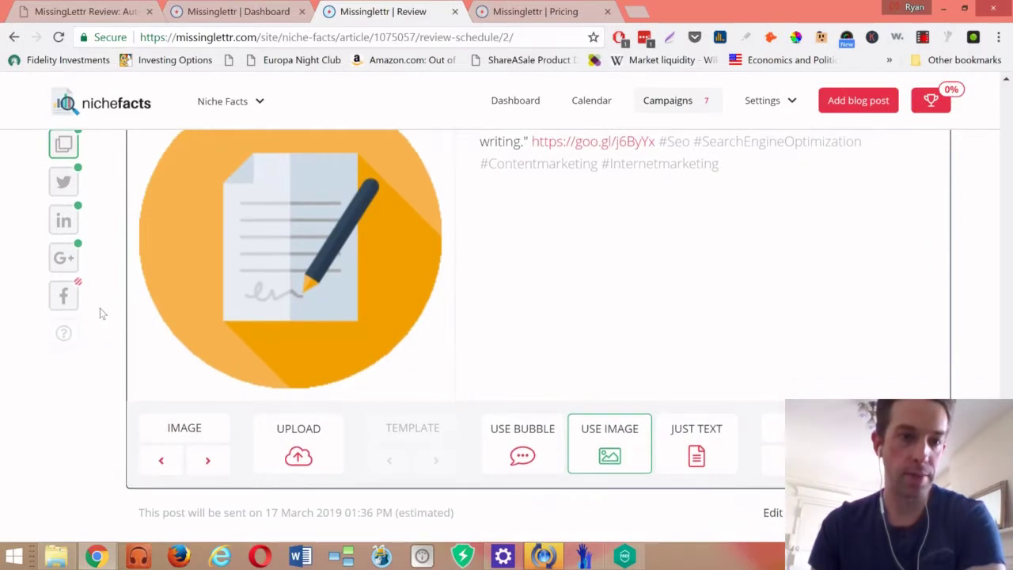
left_click(63, 295)
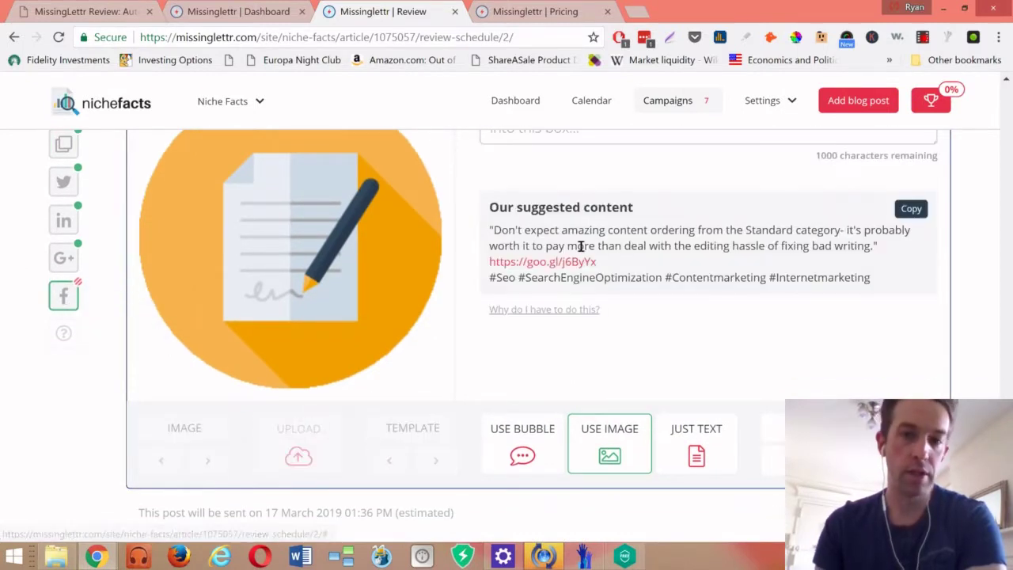
Fill the day 365 Facebook post with its suggested content, the quote beginning "Don't expect amazing content" with link and hashtags.
scroll(495, 239, "up", 1)
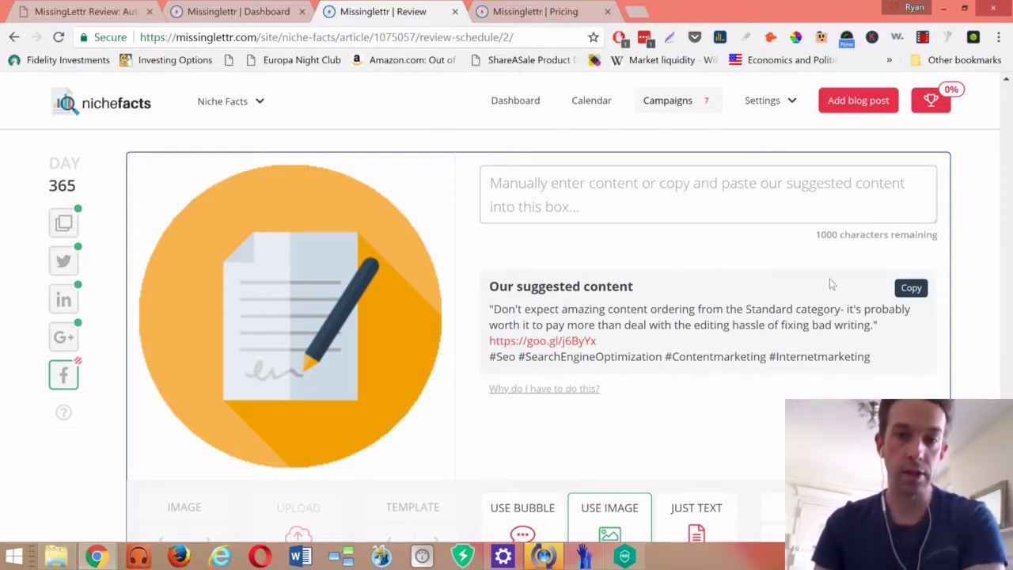
left_click(912, 288)
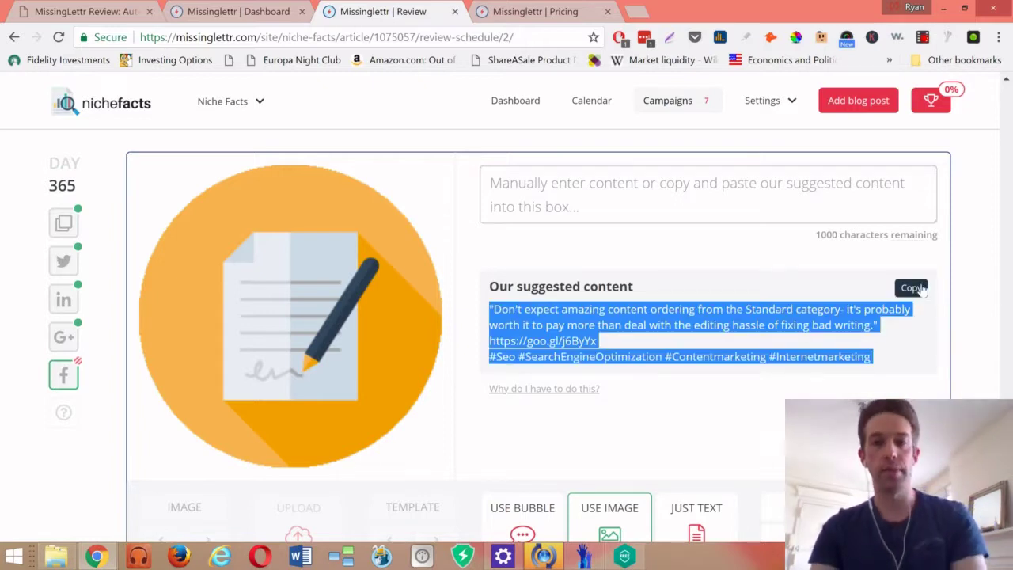
left_click(807, 181)
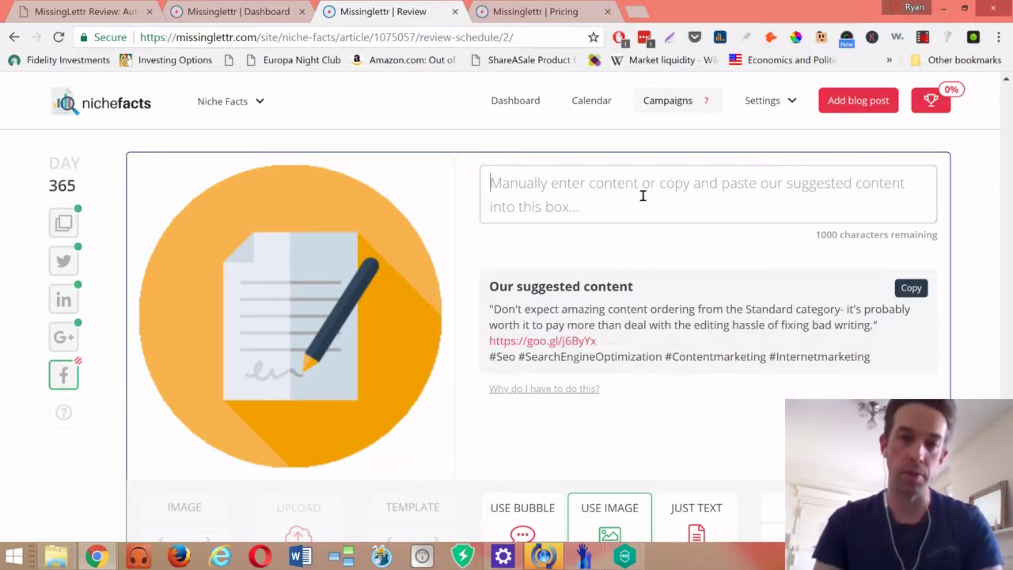
key("ctrl+v")
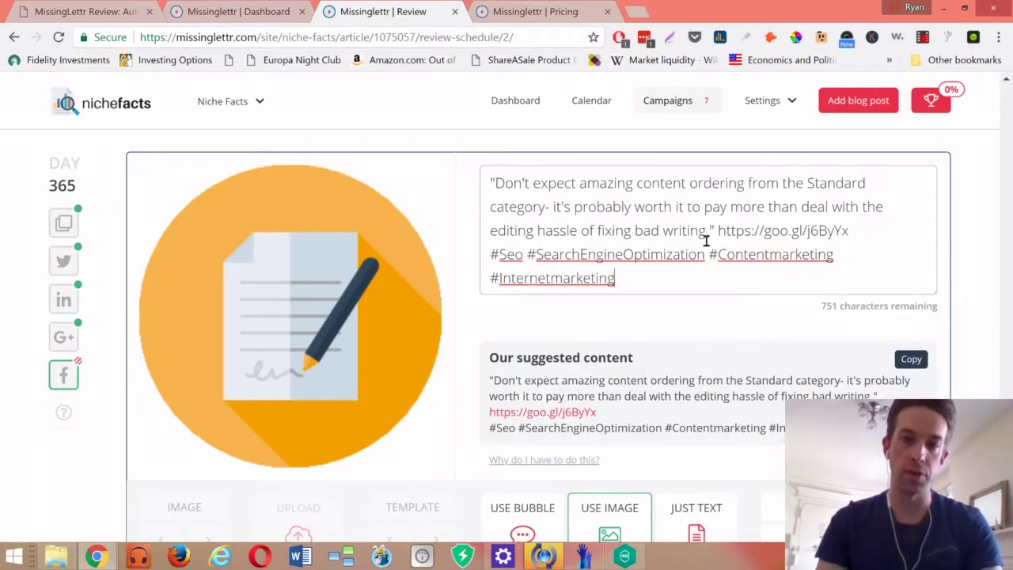
Fill the day 270 post's Facebook version with its suggested content, "How To Use iWriter For Cheap, Fast, Quality Content [Review]" with link and hashtags.
scroll(891, 295, "down", 2)
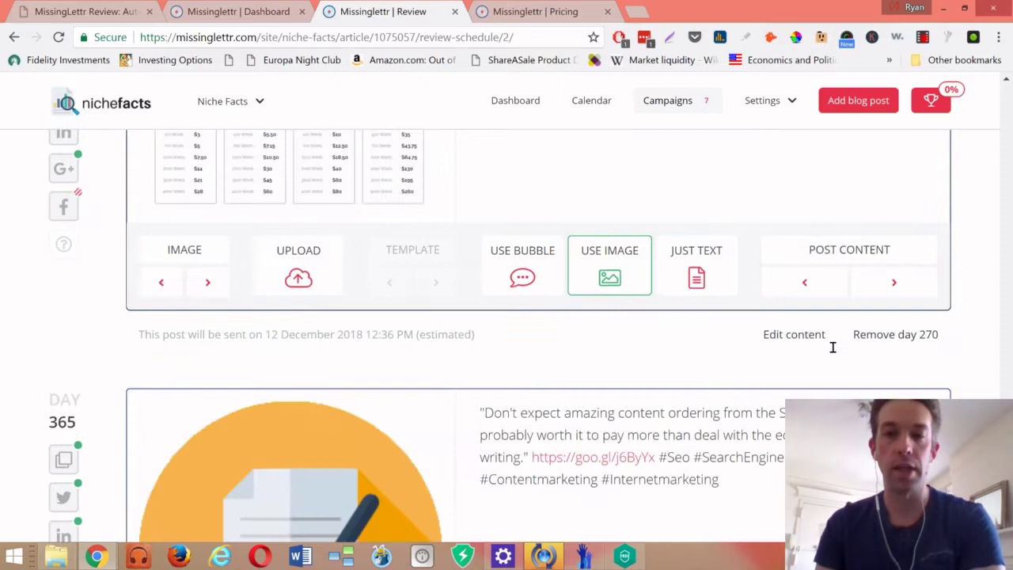
left_click(67, 368)
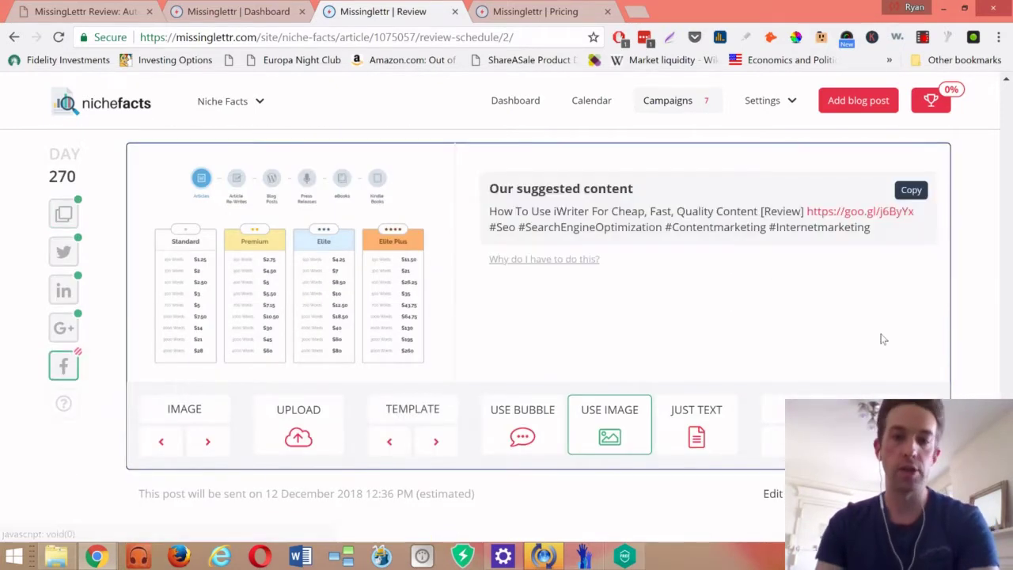
left_click(912, 278)
left_click(816, 198)
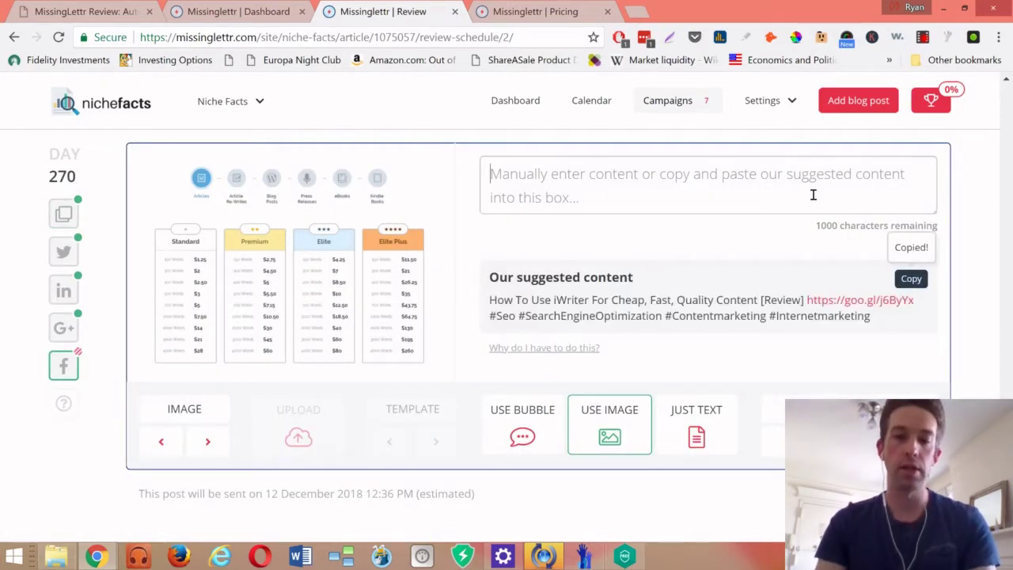
key("ctrl+v")
Look over the remaining scheduled posts through day 365, and return to the start of the schedule.
scroll(816, 198, "down", 1)
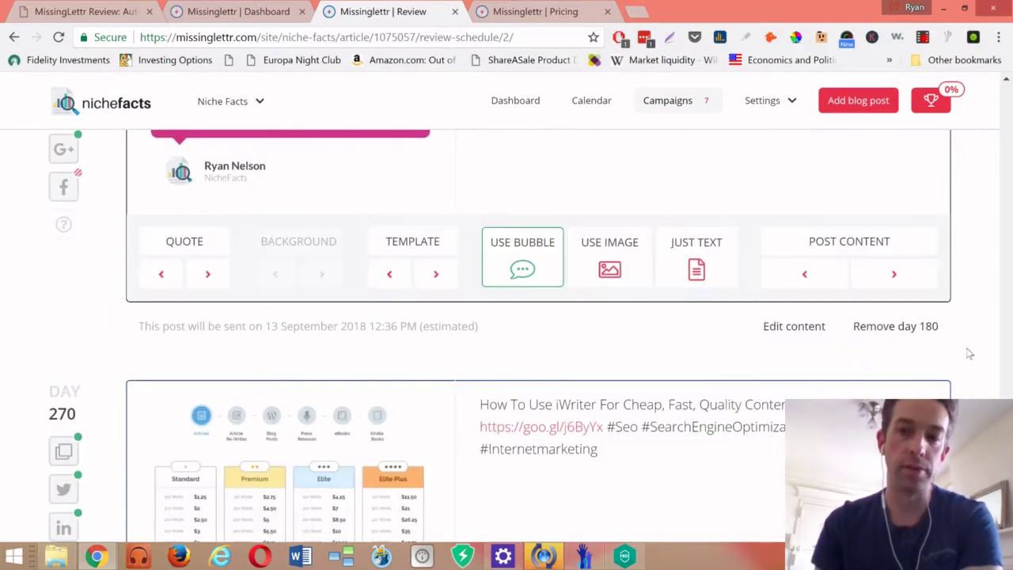
scroll(1006, 294, "up", 20)
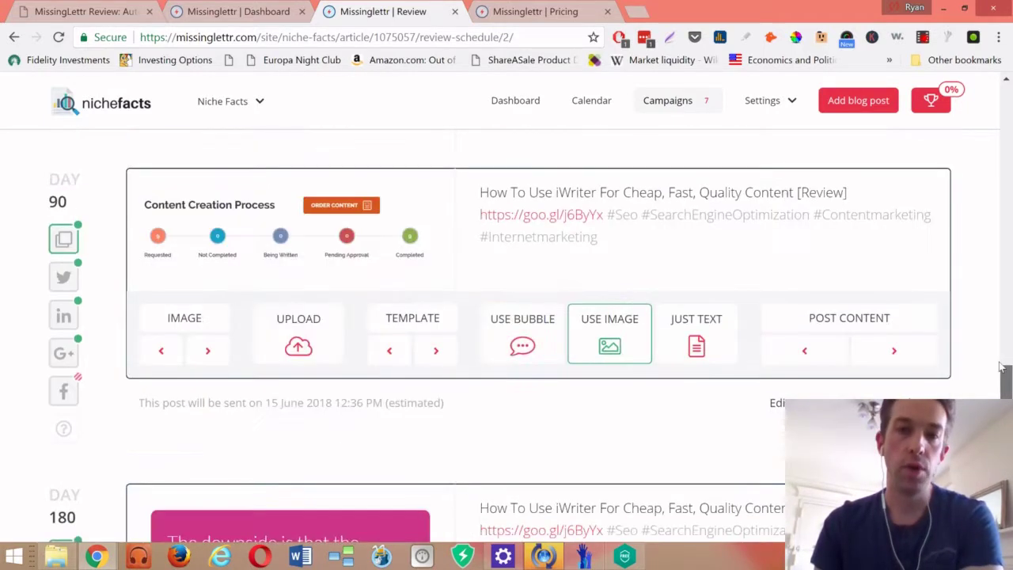
scroll(1011, 294, "down", 20)
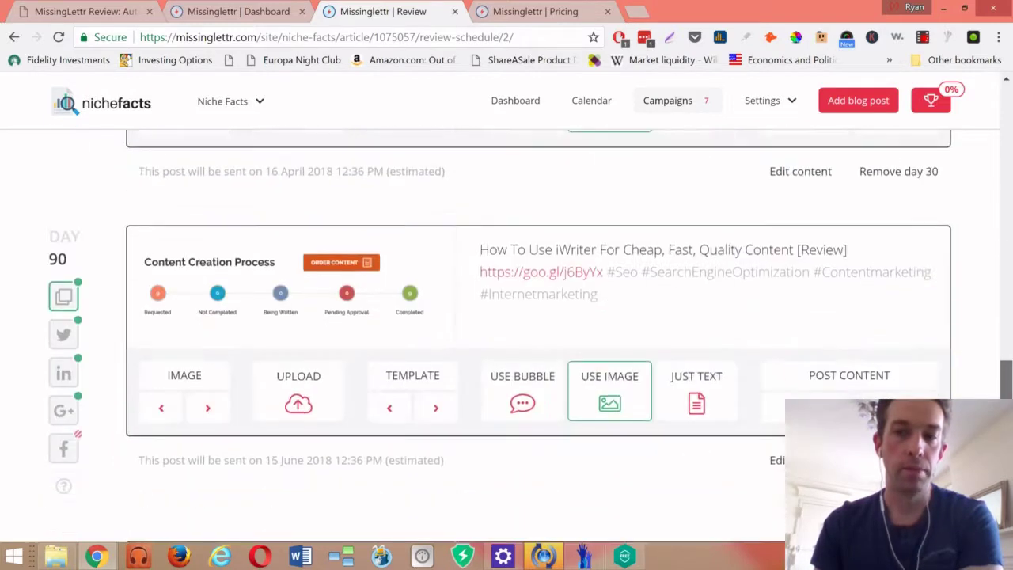
scroll(1011, 295, "down", 3)
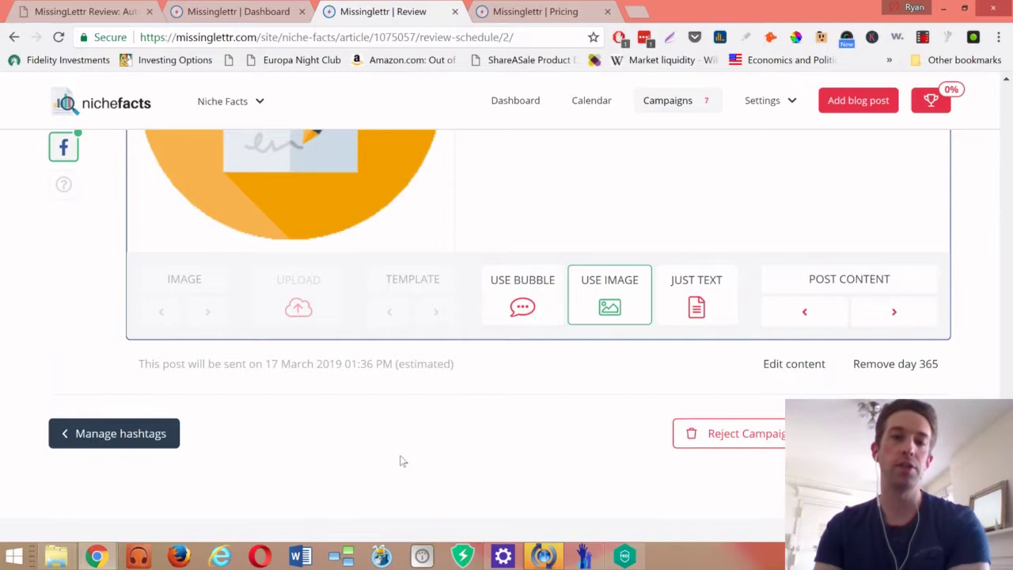
scroll(546, 422, "up", 1)
scroll(559, 363, "up", 10)
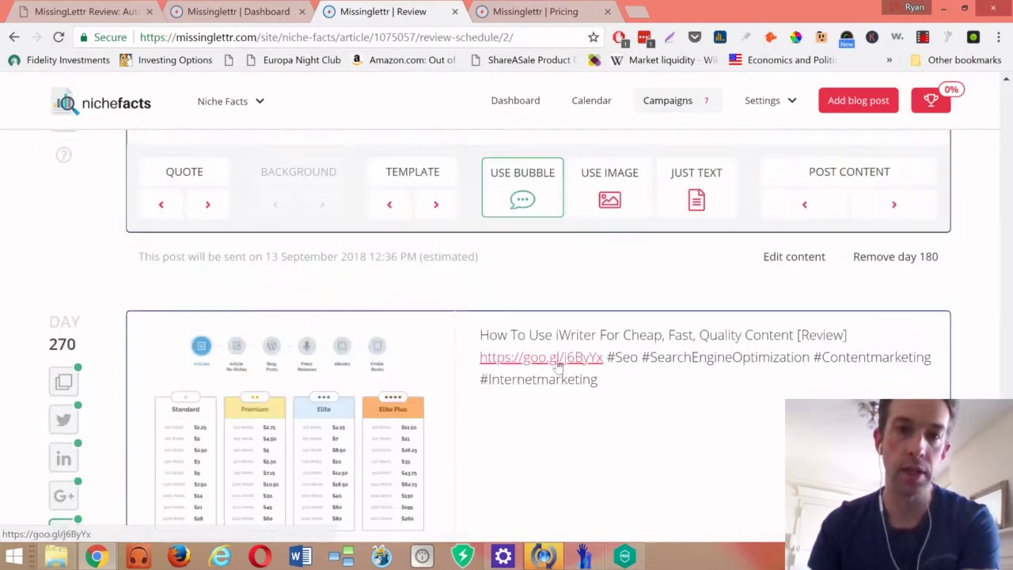
scroll(559, 365, "up", 10)
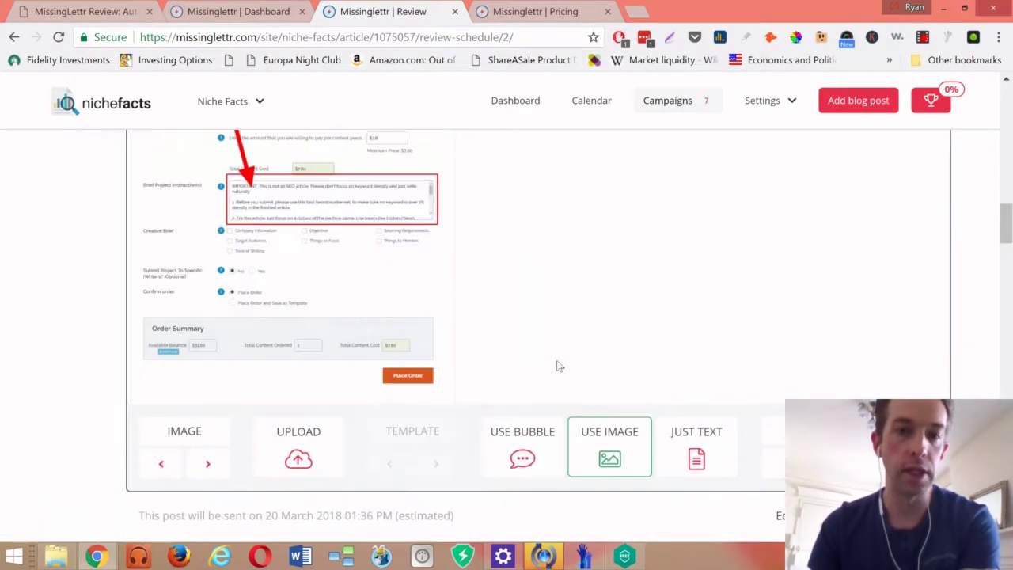
scroll(503, 324, "up", 7)
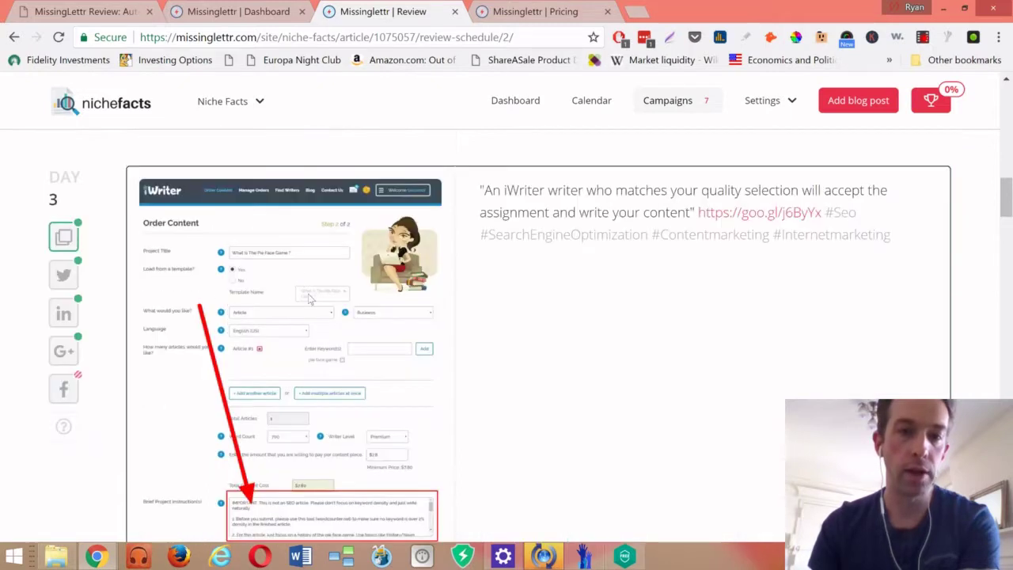
scroll(445, 260, "up", 6)
scroll(499, 326, "down", 3)
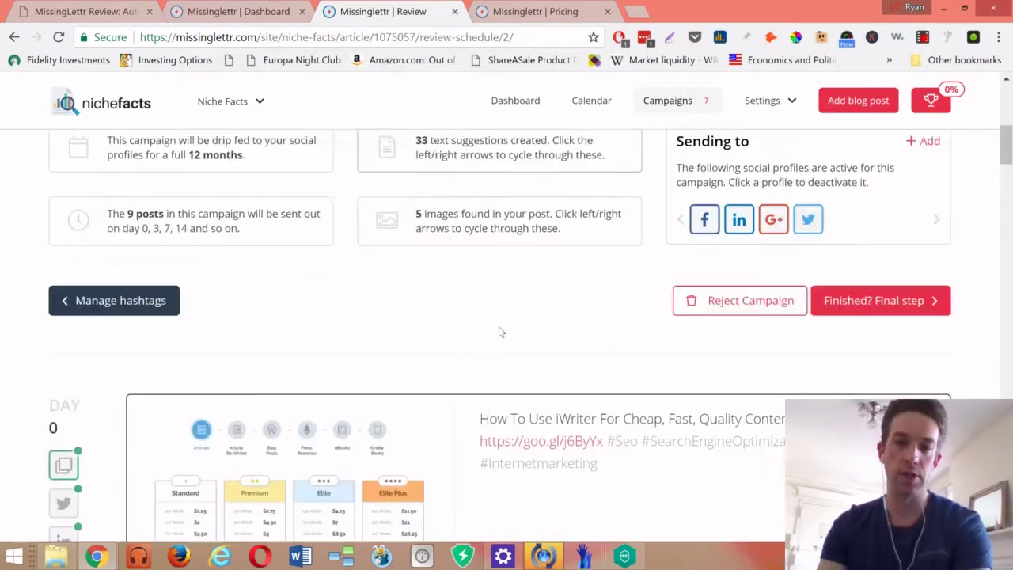
Examine the campaign summary, the active social profiles, the review stages and the day 0 post.
scroll(543, 332, "up", 2)
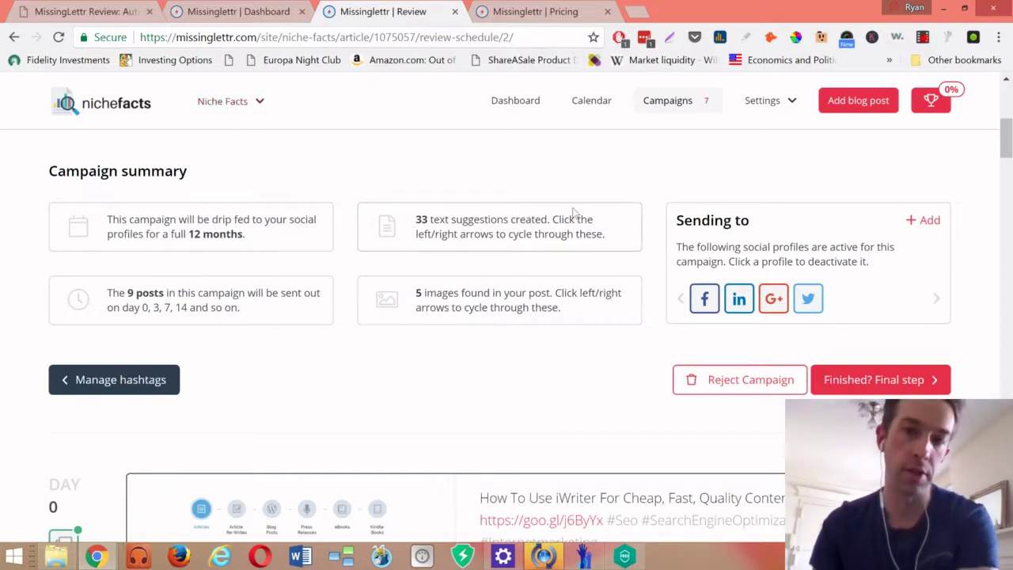
scroll(593, 206, "down", 1)
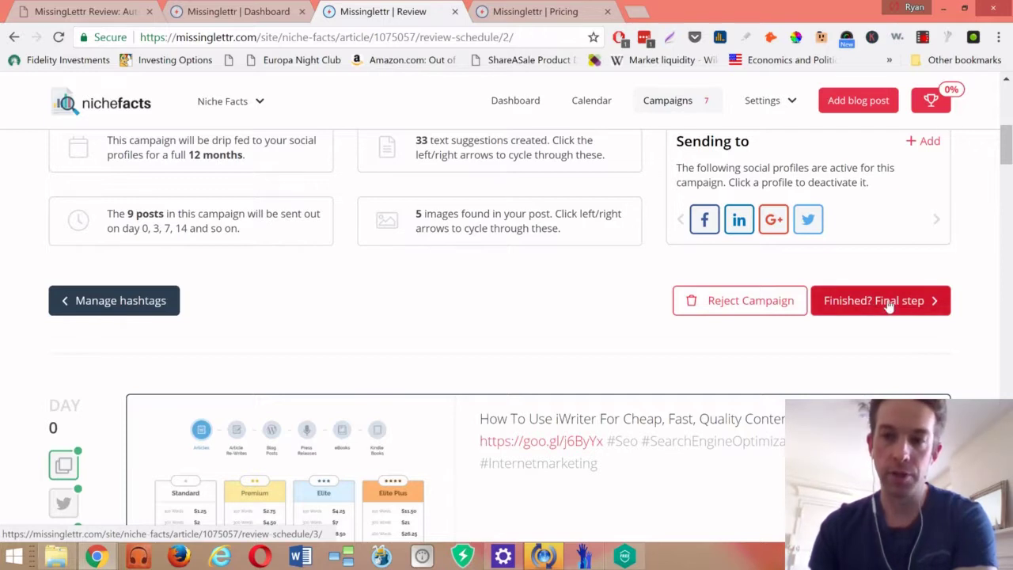
scroll(768, 317, "down", 3)
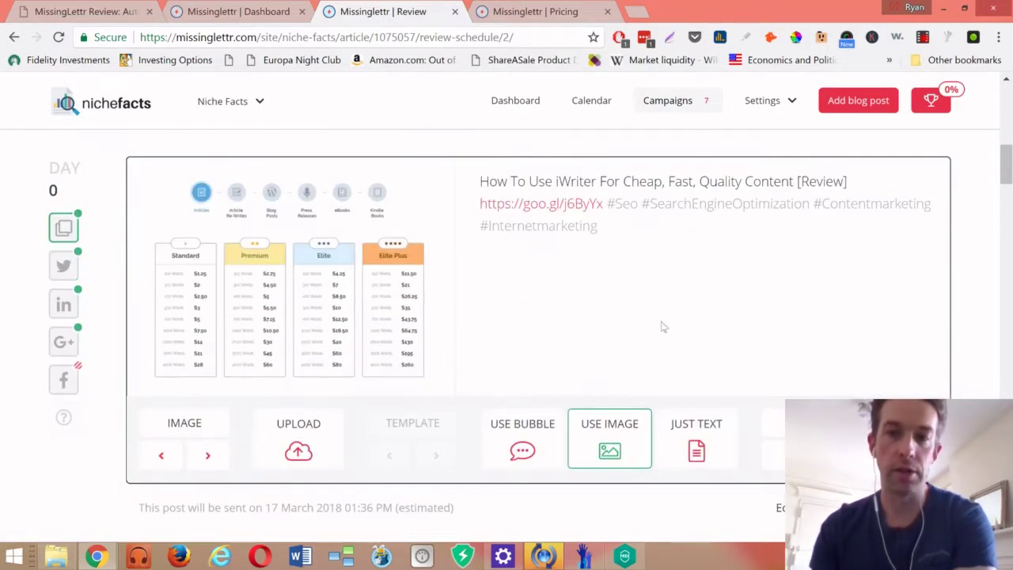
scroll(701, 342, "up", 2)
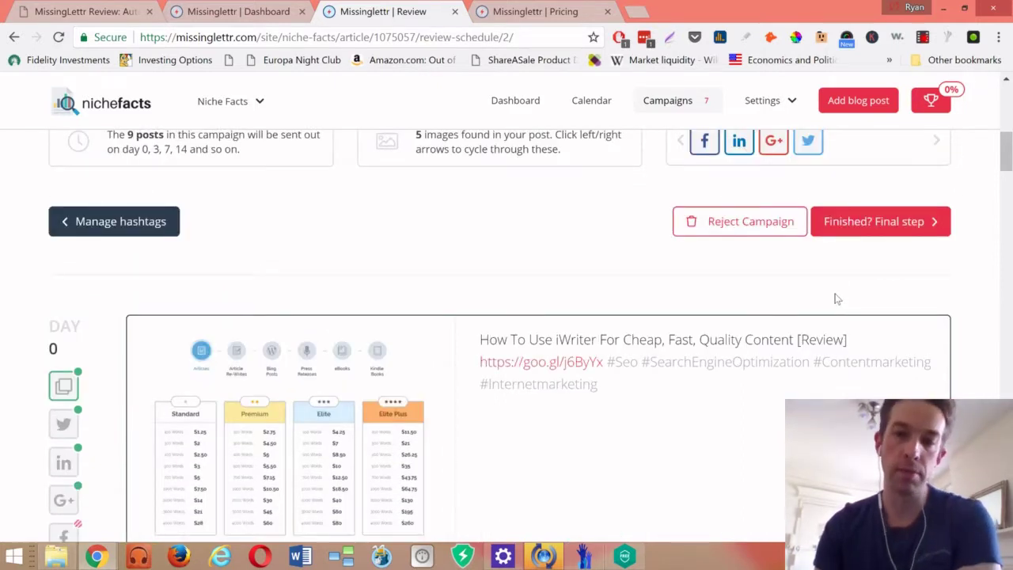
scroll(840, 302, "up", 1)
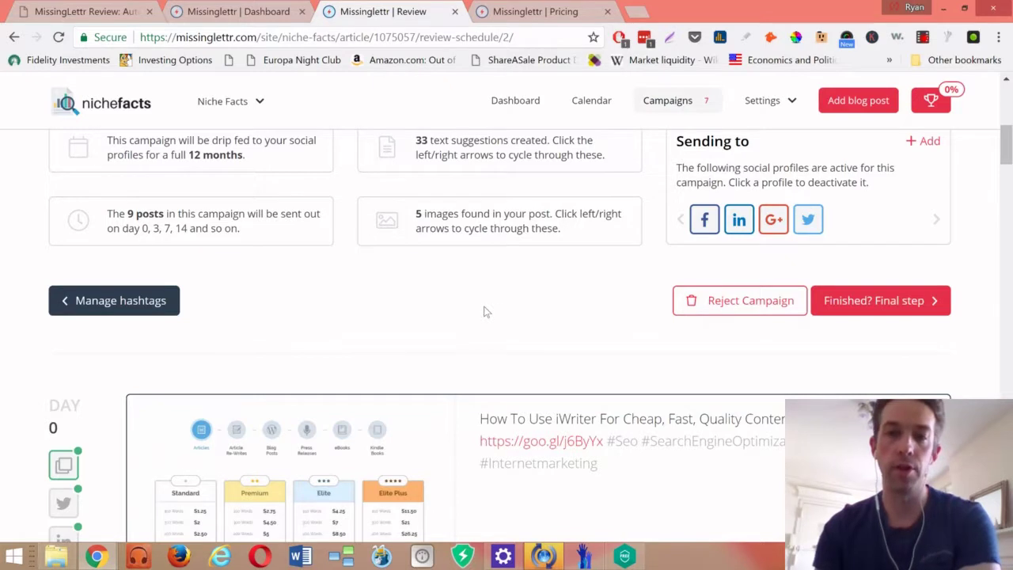
scroll(491, 308, "up", 5)
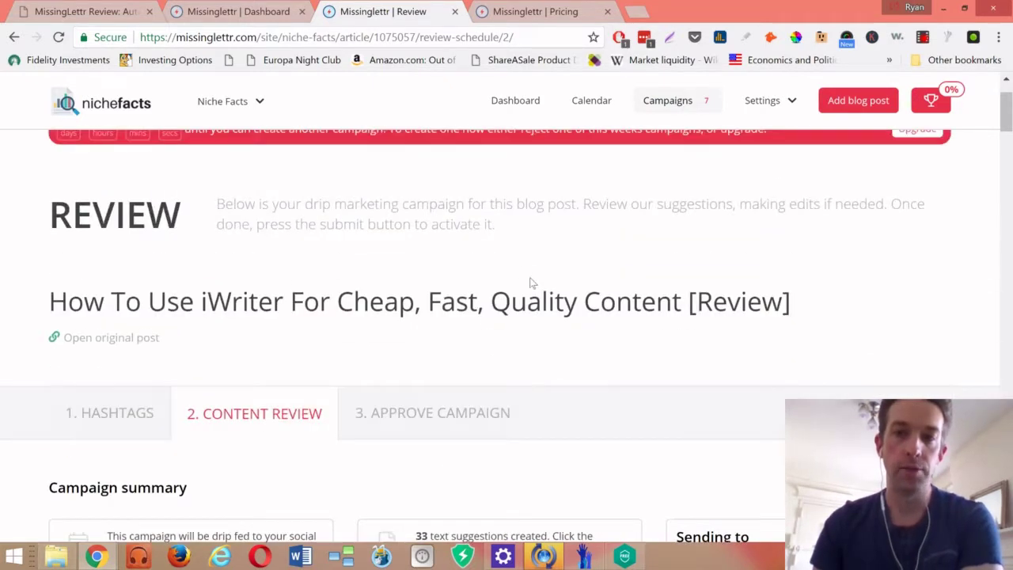
scroll(531, 283, "up", 1)
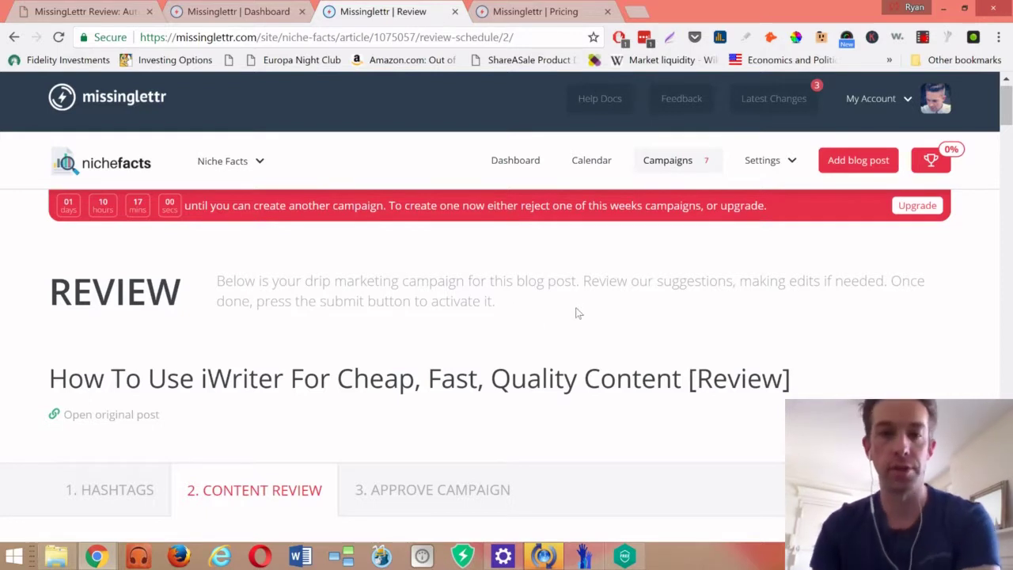
scroll(554, 301, "down", 4)
scroll(468, 364, "down", 4)
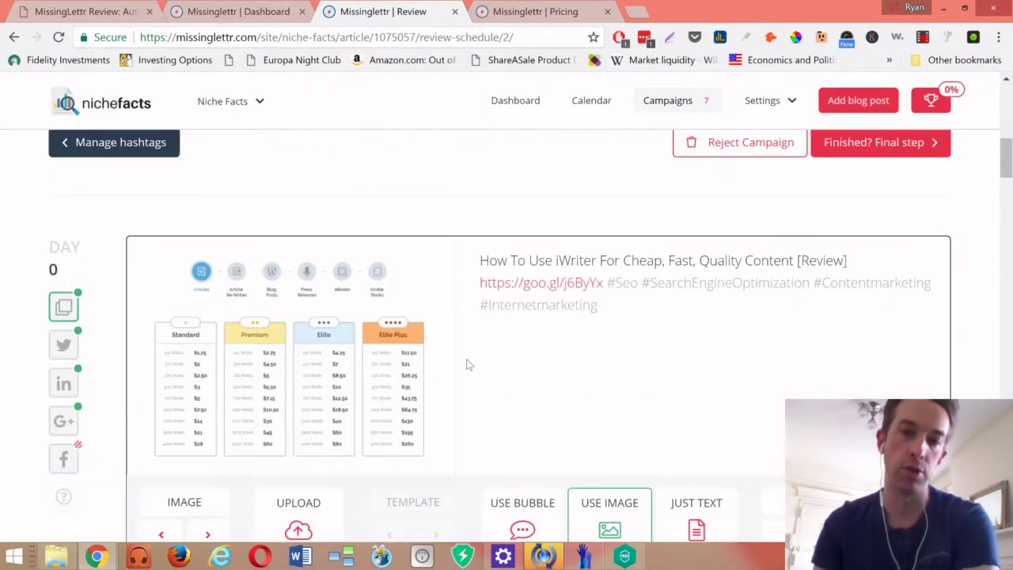
scroll(577, 271, "down", 1)
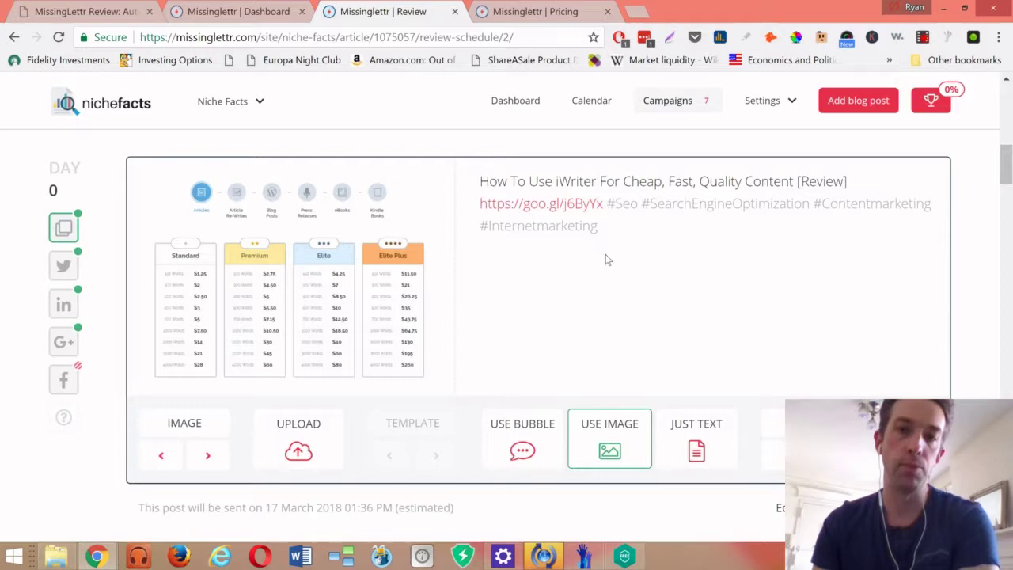
scroll(654, 262, "up", 3)
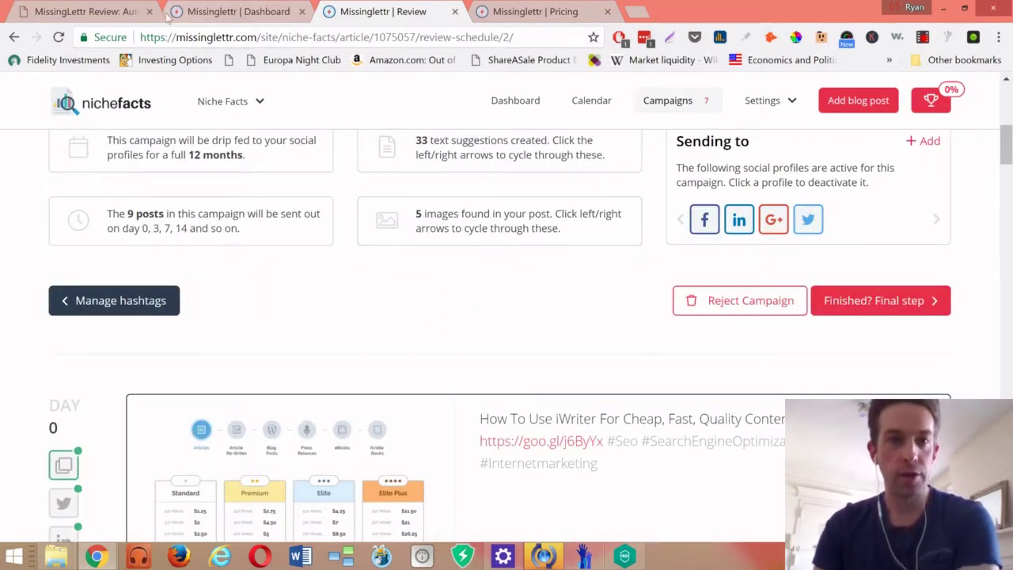
Switch to the nichefacts MissingLettr review article and skim its campaign email example, dashboard screenshot and opening sections.
left_click(87, 11)
scroll(356, 287, "down", 4)
scroll(357, 287, "down", 6)
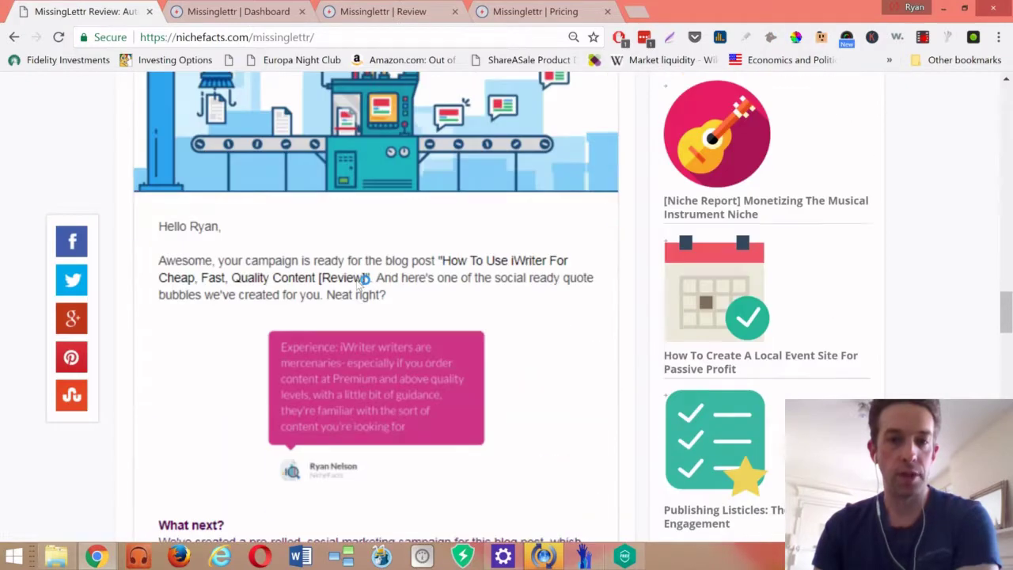
scroll(366, 290, "down", 5)
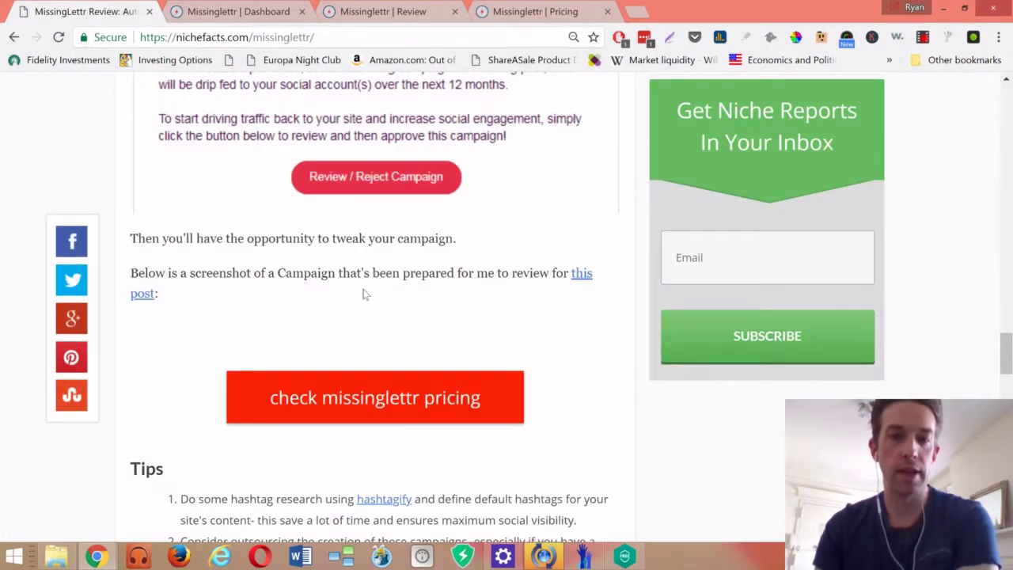
scroll(365, 294, "up", 20)
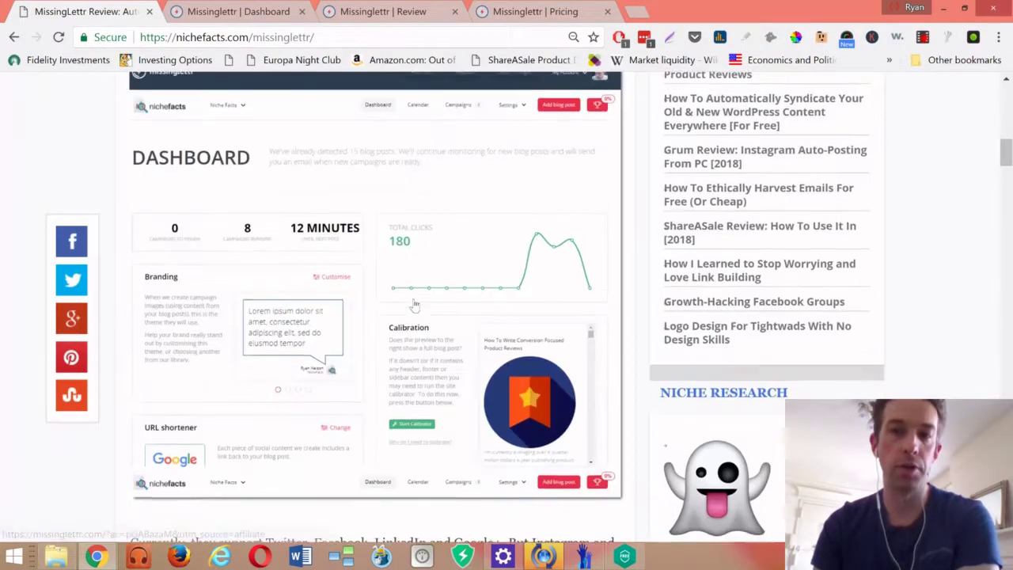
scroll(415, 305, "up", 10)
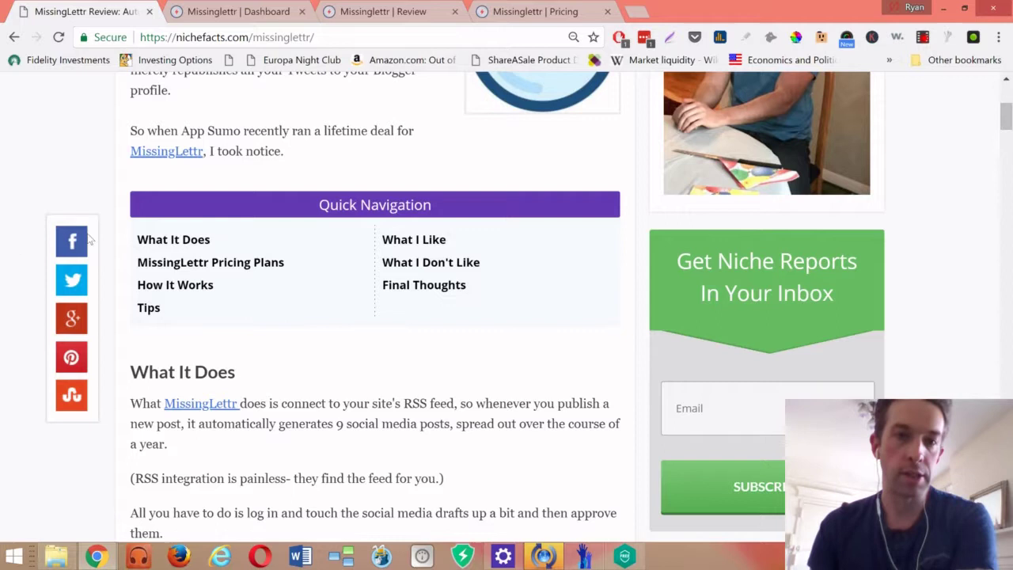
scroll(344, 271, "down", 3)
scroll(388, 294, "up", 10)
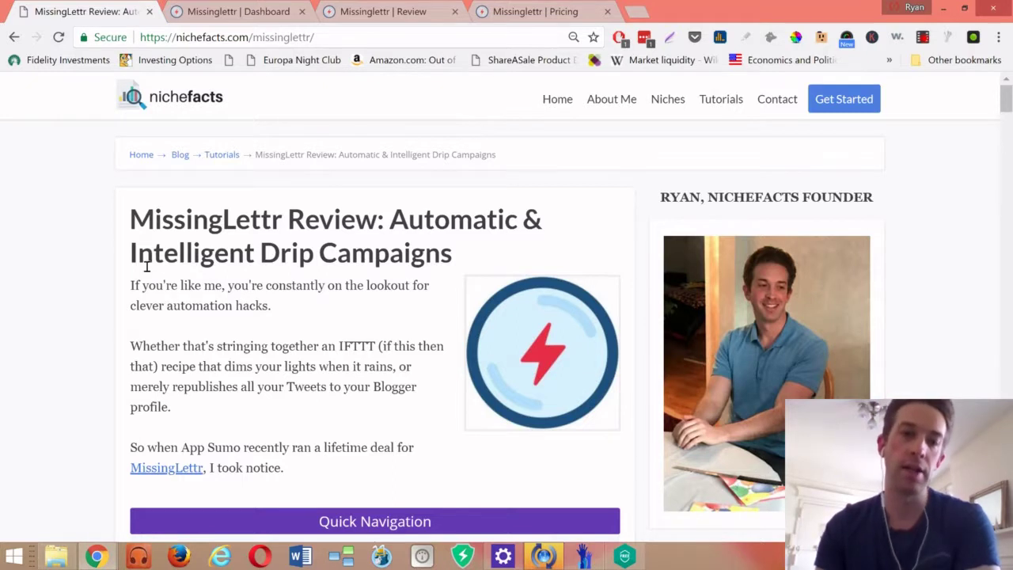
Read the review article's introduction, Quick Navigation list and the start of the What It Does section.
scroll(147, 267, "down", 1)
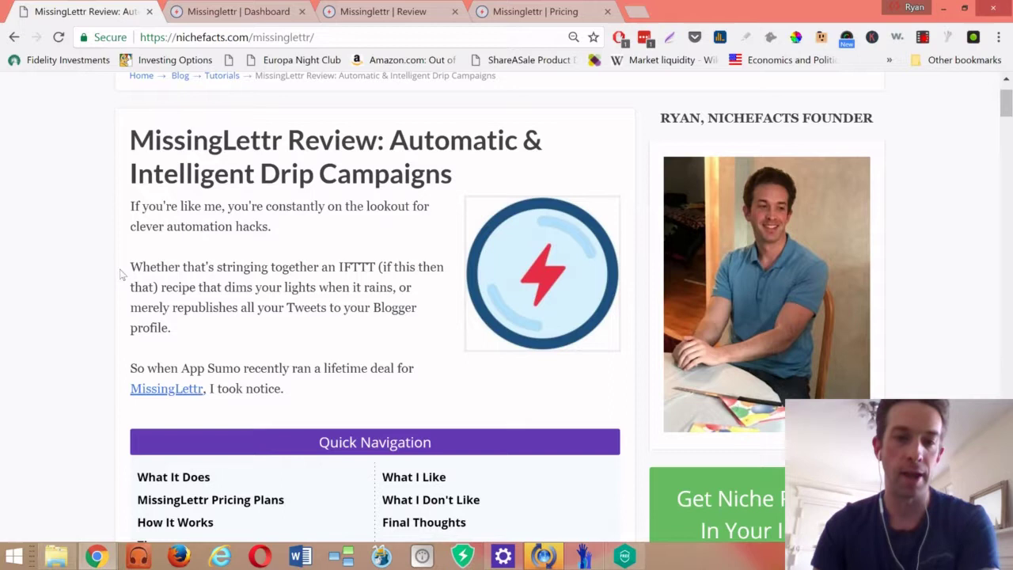
scroll(123, 274, "down", 1)
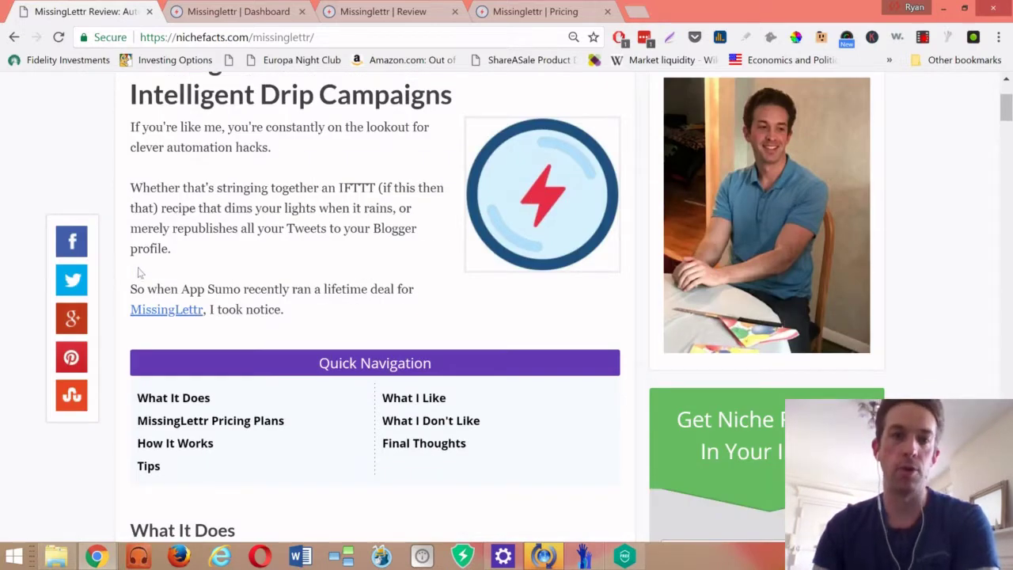
scroll(329, 224, "up", 1)
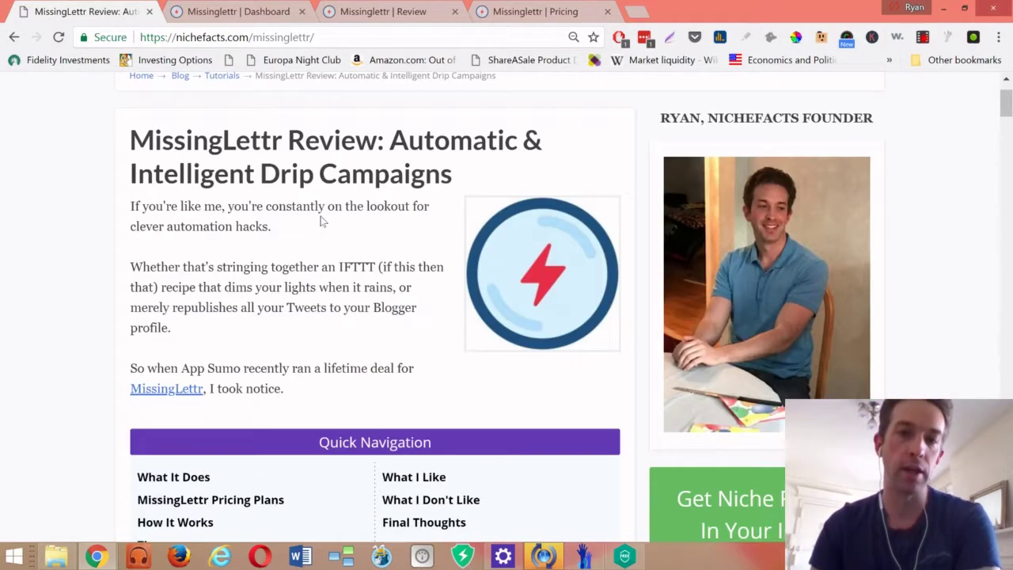
scroll(322, 220, "up", 1)
scroll(322, 215, "down", 7)
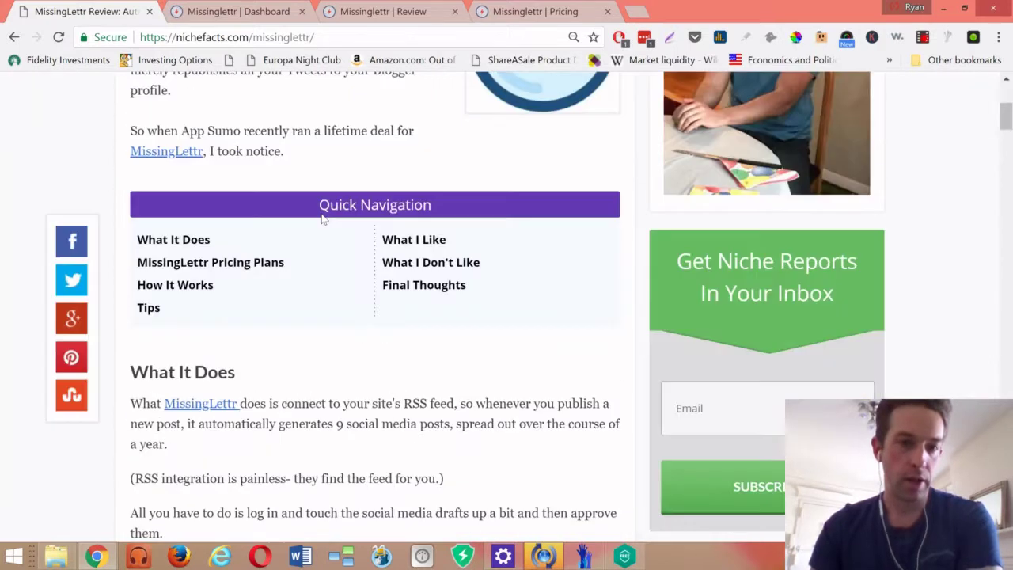
scroll(322, 220, "up", 2)
scroll(321, 218, "up", 2)
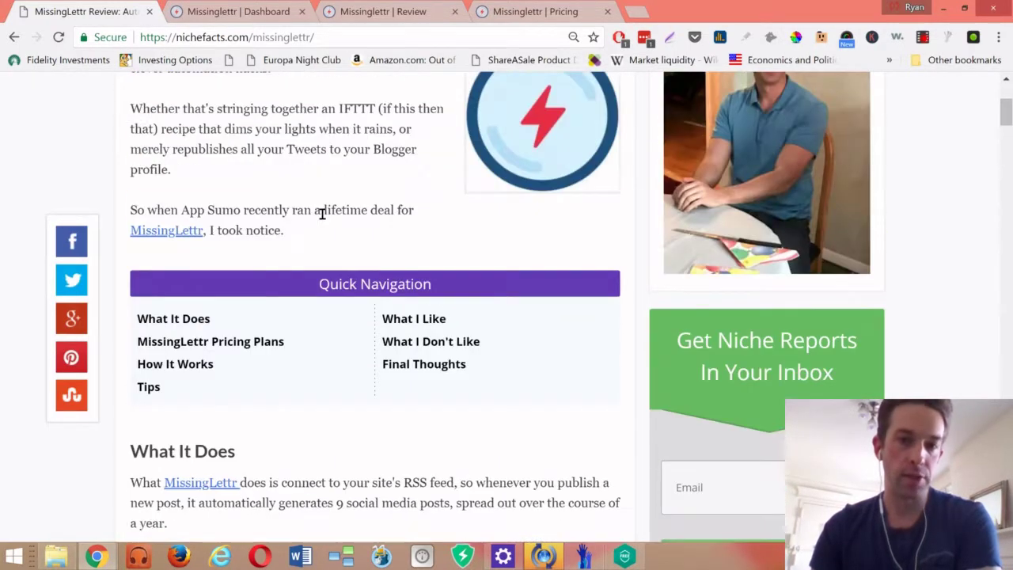
Return to the Missinglettr dashboard and look over the campaign statistics, account limits, branding preview and total clicks chart.
scroll(333, 237, "up", 2)
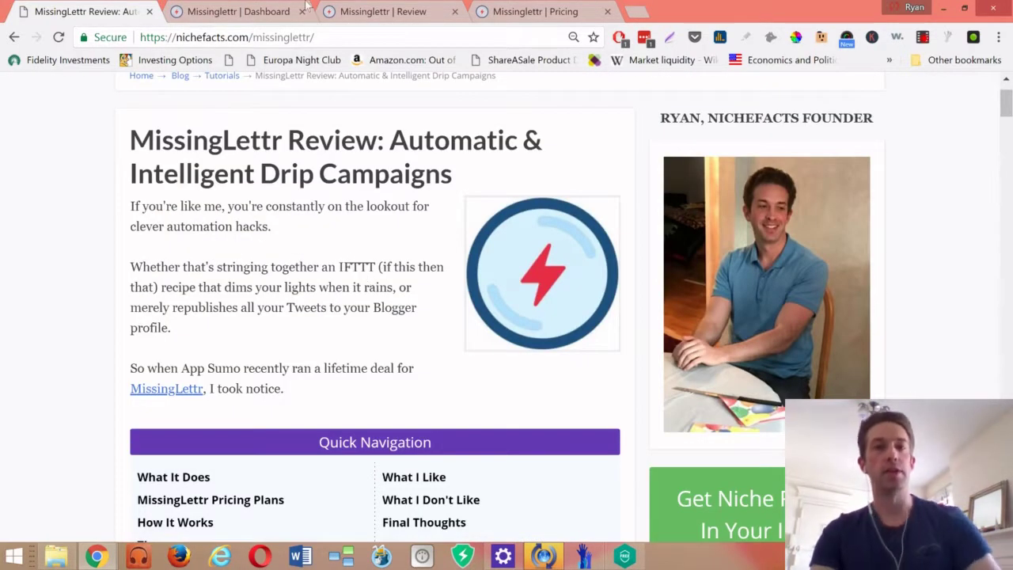
left_click(256, 9)
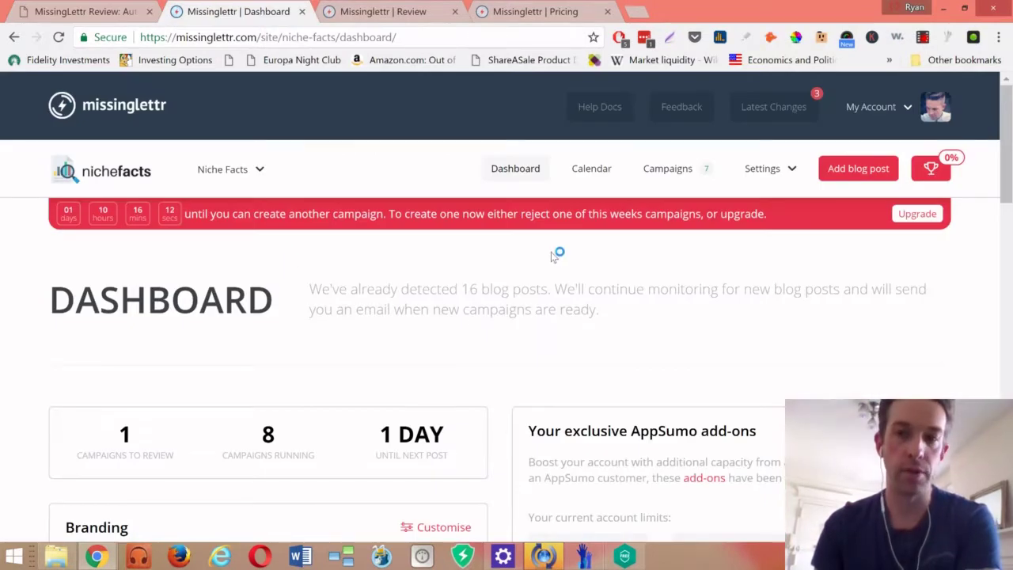
scroll(502, 270, "down", 2)
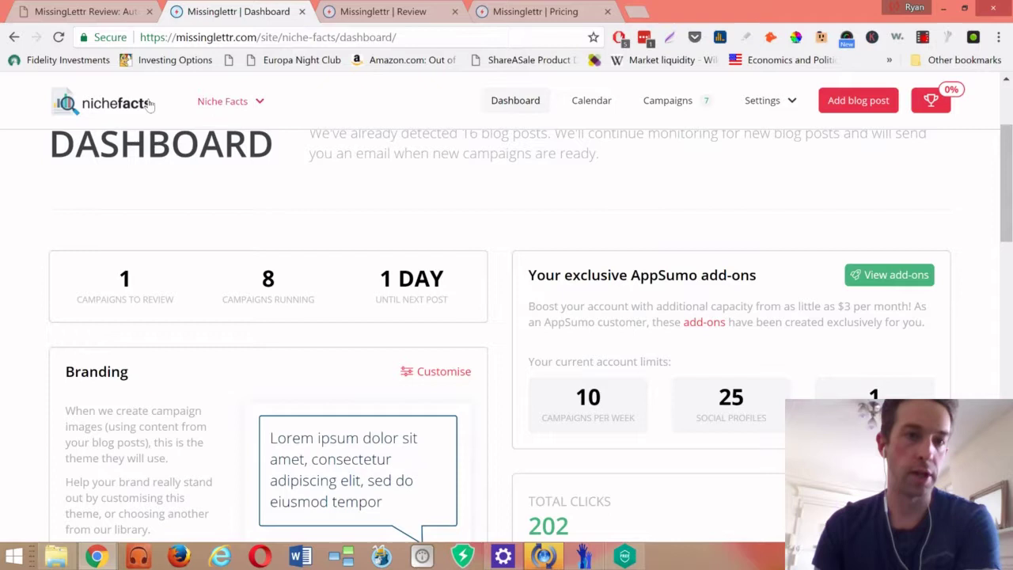
scroll(489, 255, "down", 1)
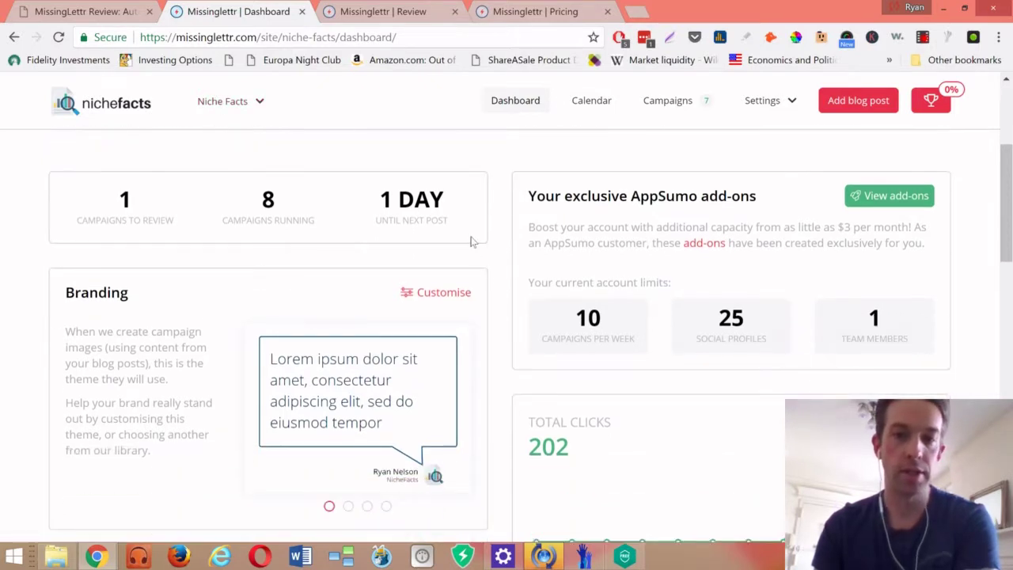
scroll(520, 245, "down", 2)
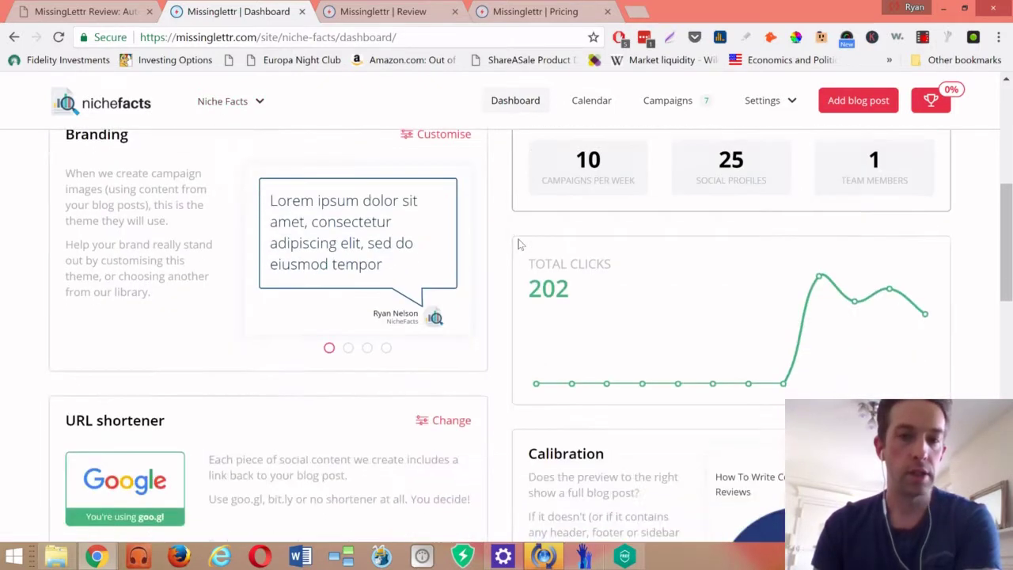
mouse_move(821, 278)
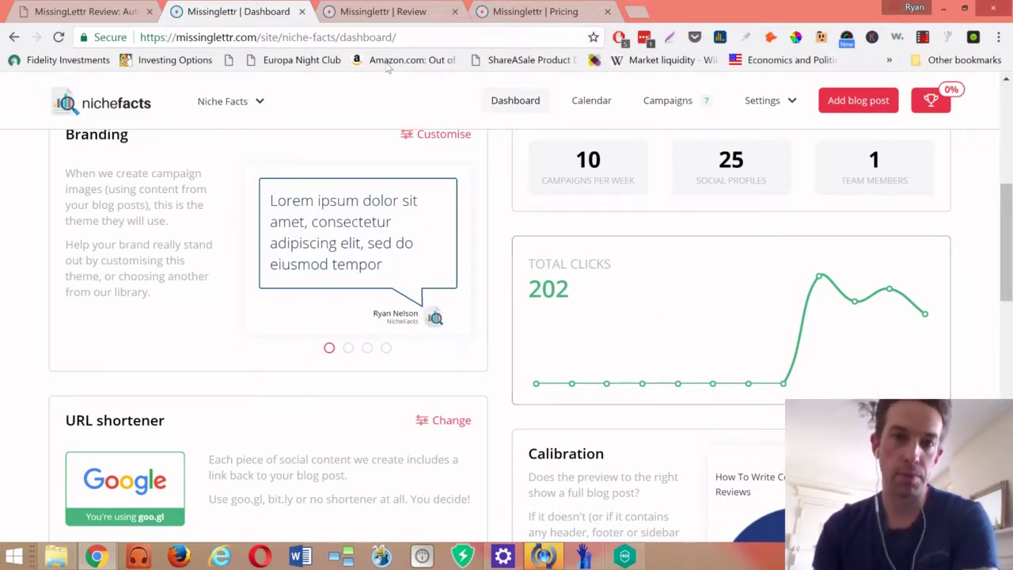
In the iWriter campaign review, switch the day 0 post from an image to a quote bubble.
left_click(383, 13)
scroll(435, 348, "down", 3)
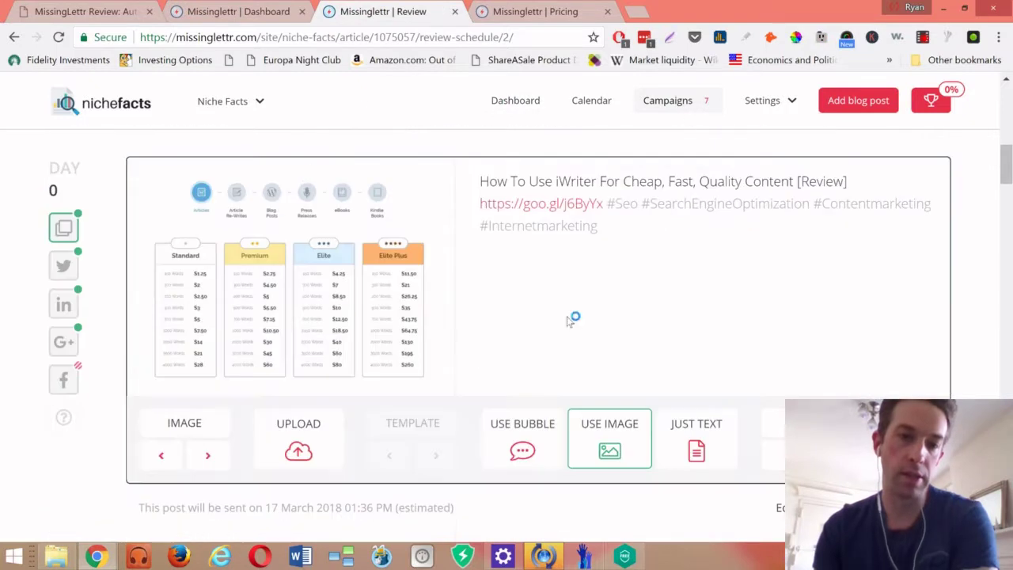
left_click(524, 450)
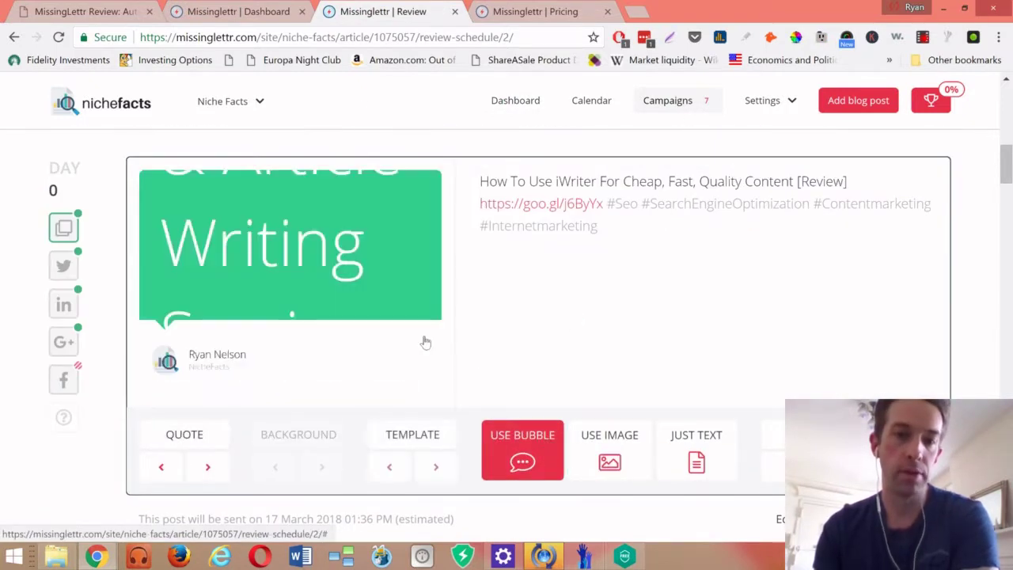
Go back to the dashboard and examine the total clicks chart, AppSumo add-ons, URL shortener and Branding sections.
left_click(237, 11)
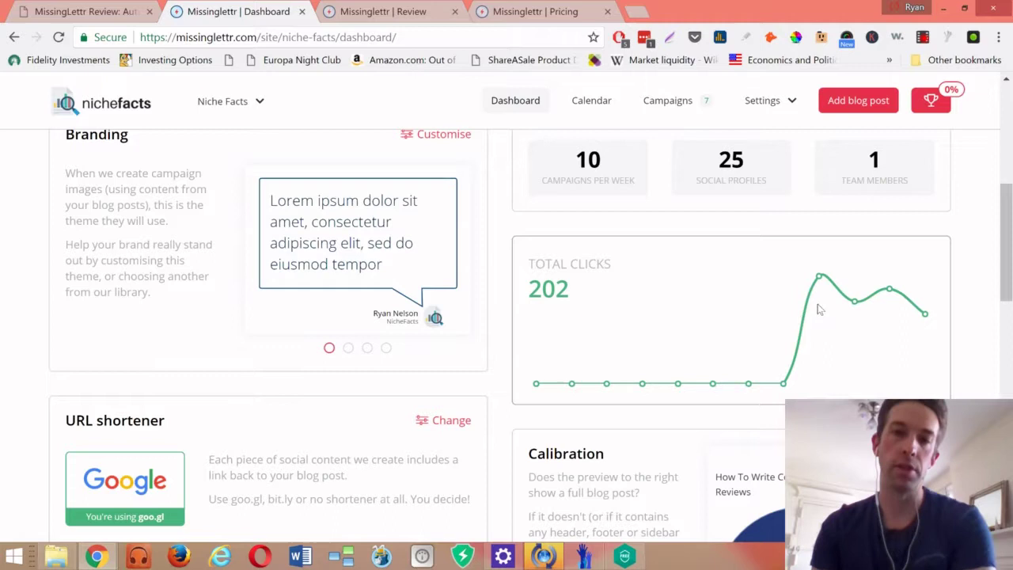
scroll(823, 305, "up", 3)
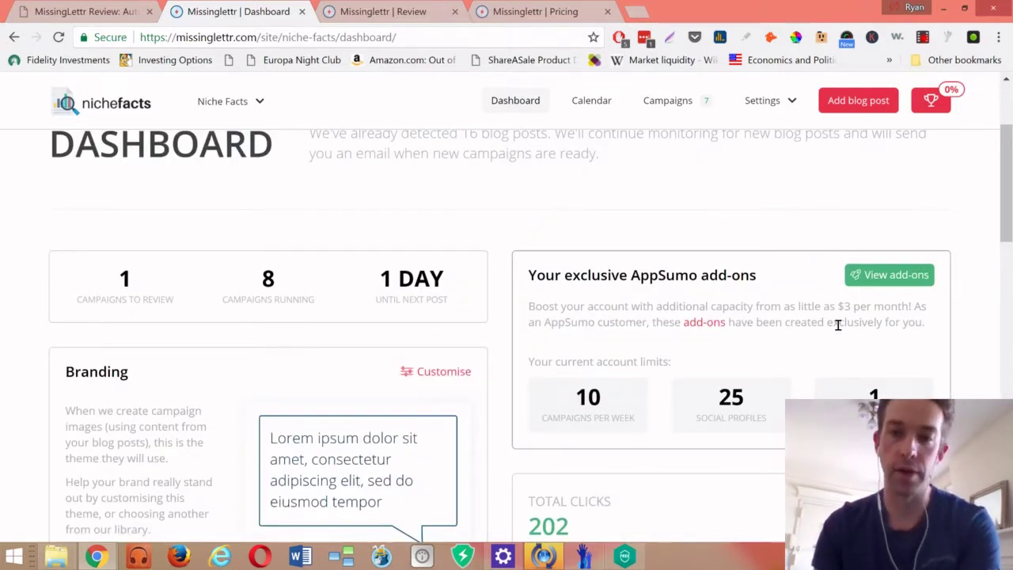
scroll(837, 324, "down", 4)
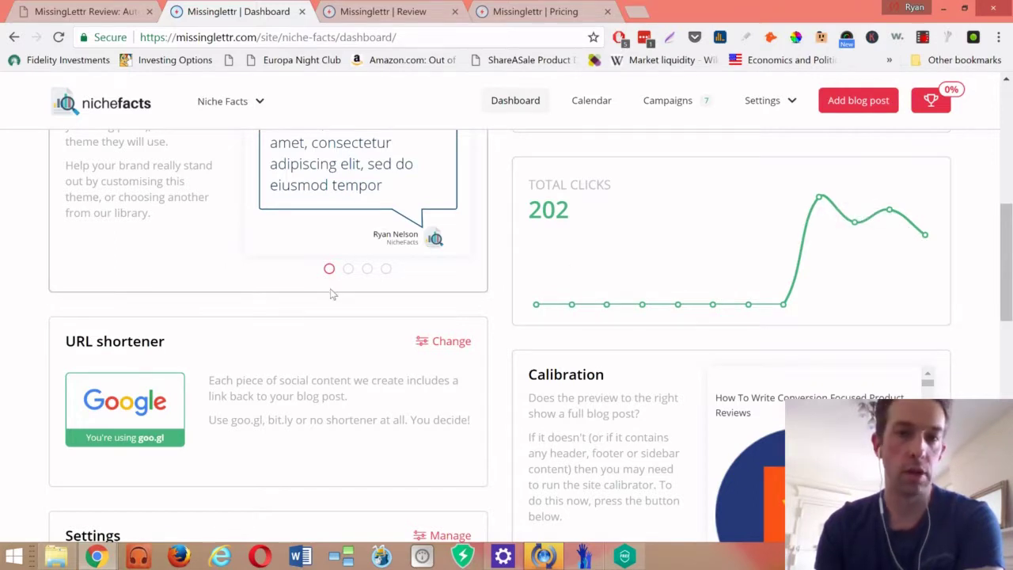
scroll(332, 295, "up", 1)
scroll(331, 295, "up", 1)
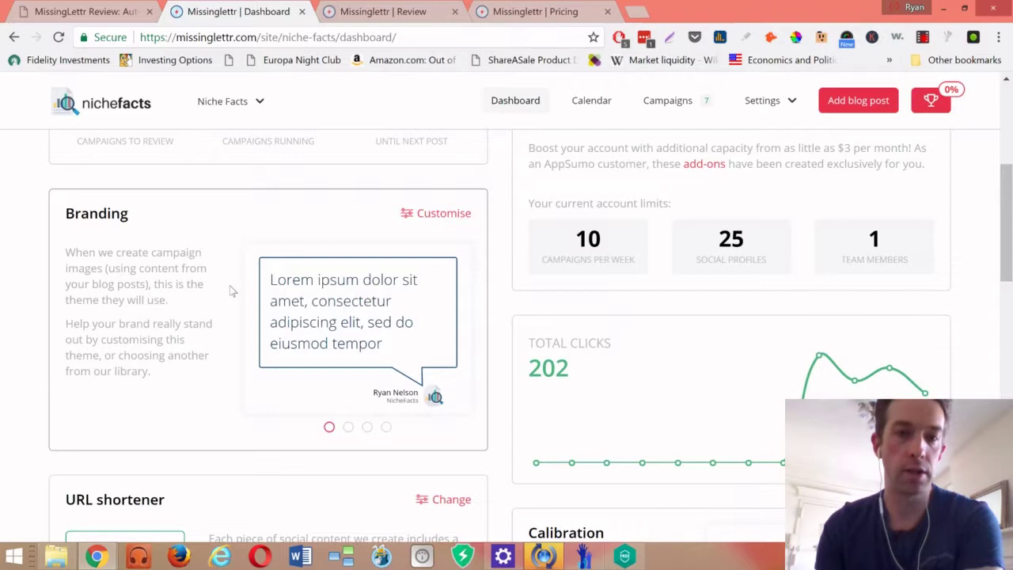
Open the site's branding customisation and look over the active templates on this site.
left_click(431, 216)
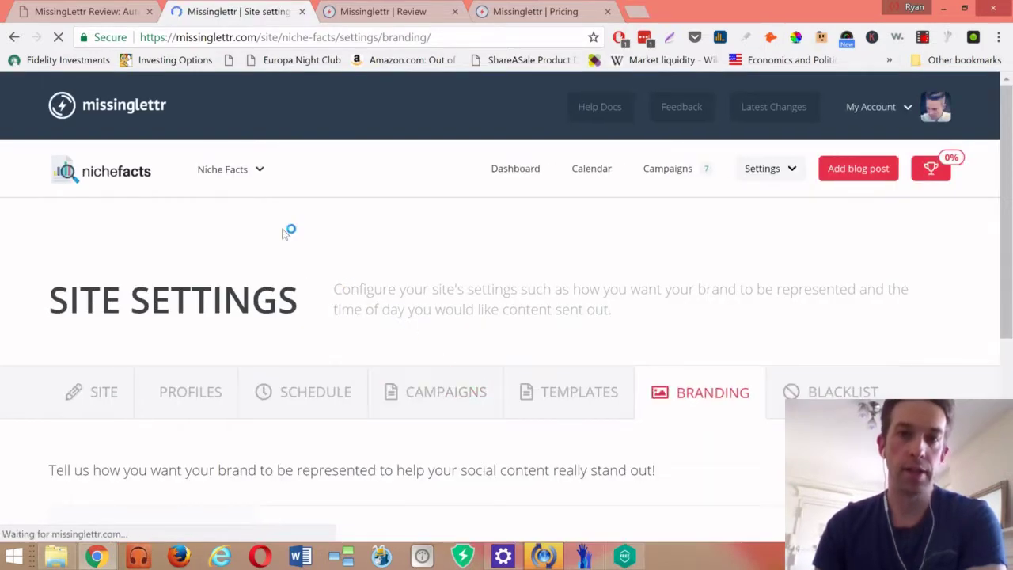
scroll(396, 230, "down", 1)
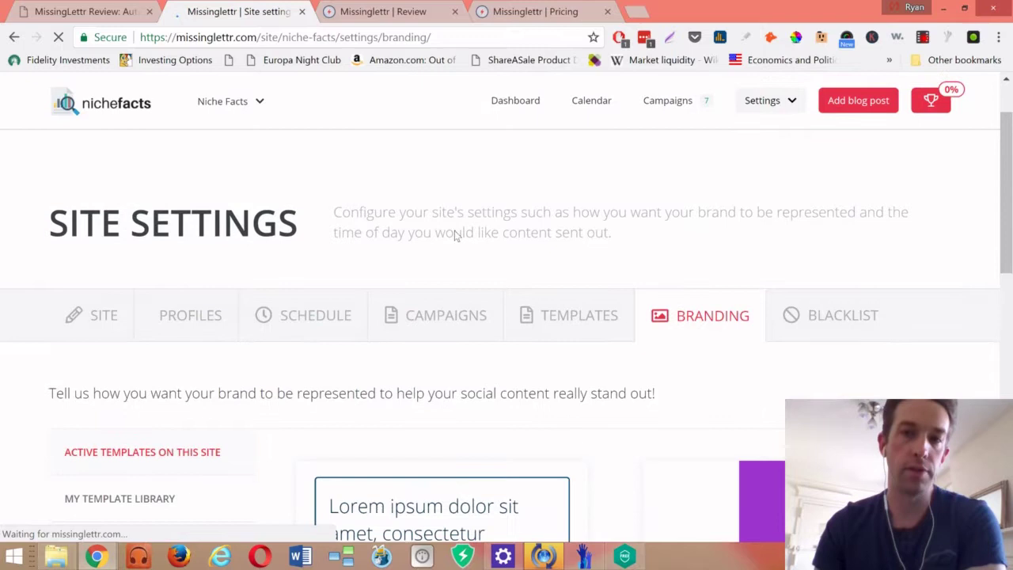
scroll(554, 248, "down", 2)
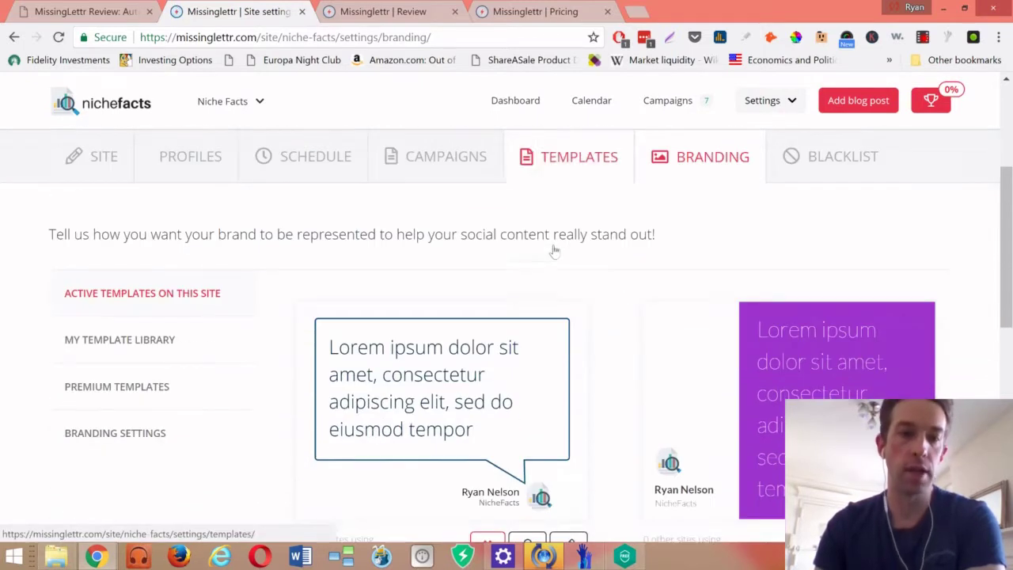
scroll(550, 236, "down", 2)
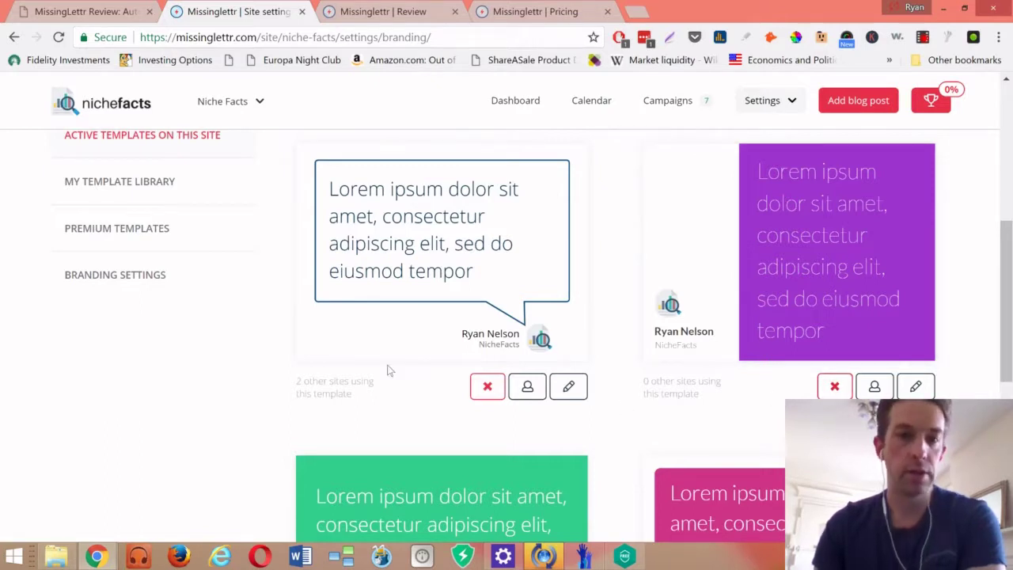
scroll(387, 369, "up", 2)
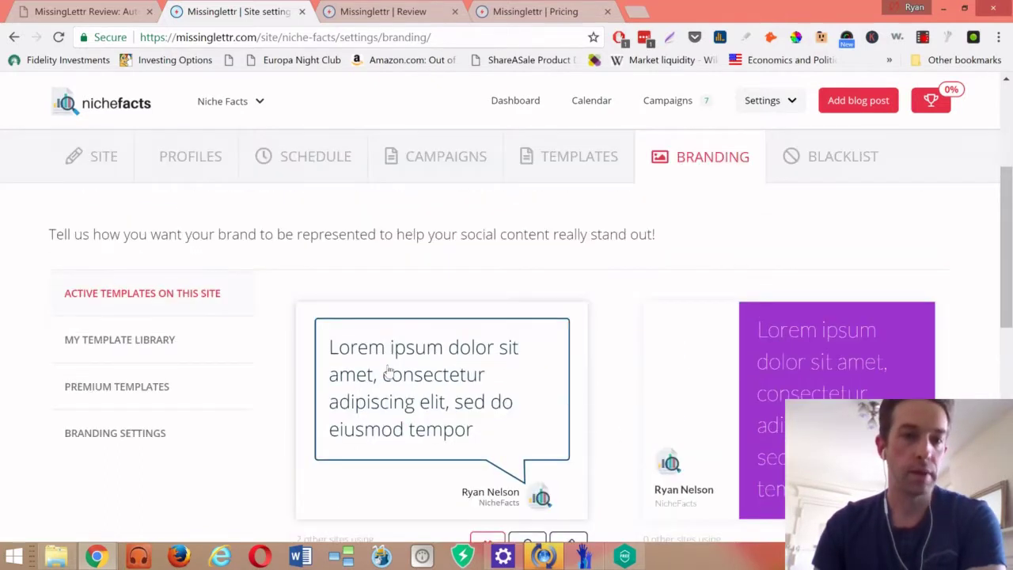
scroll(388, 369, "up", 1)
scroll(47, 342, "down", 1)
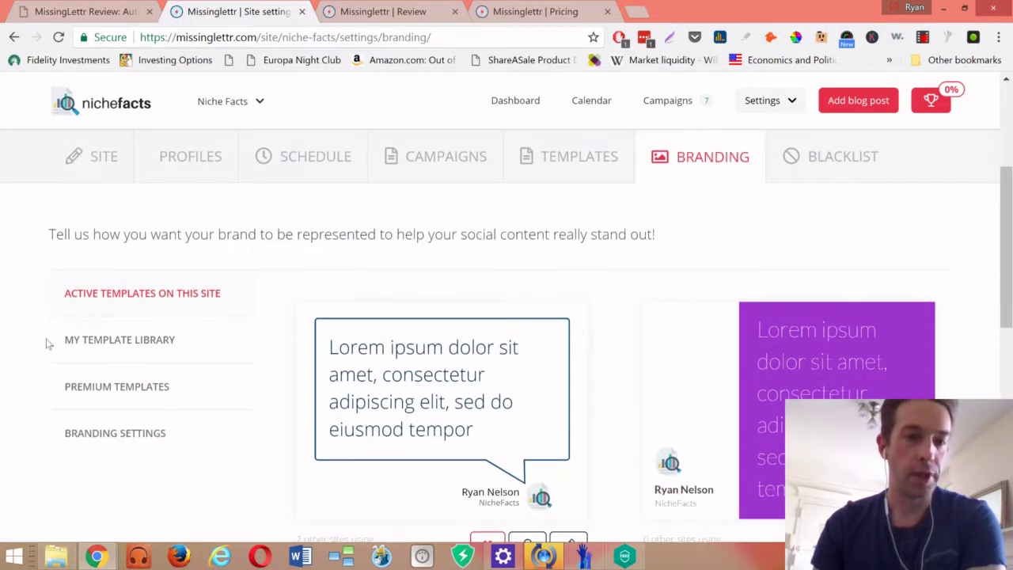
Show the personal template library and browse its quote bubble templates.
left_click(139, 341)
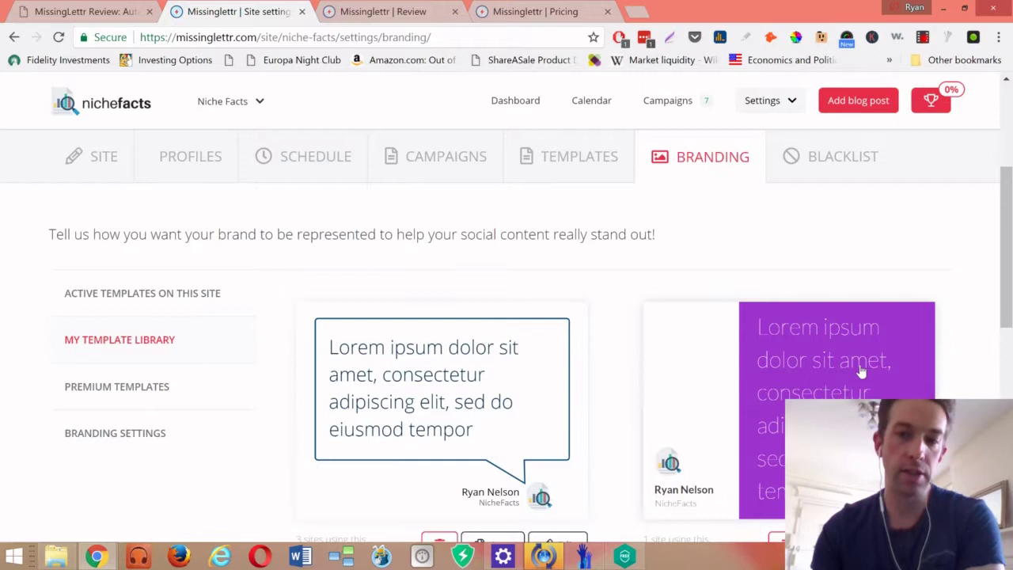
scroll(794, 350, "down", 3)
scroll(794, 343, "up", 1)
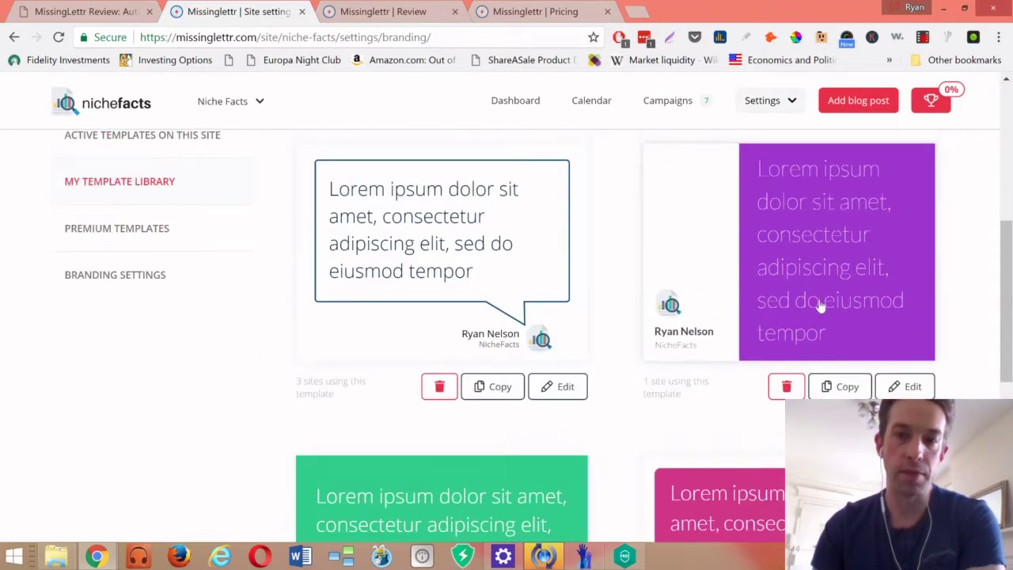
scroll(784, 305, "up", 1)
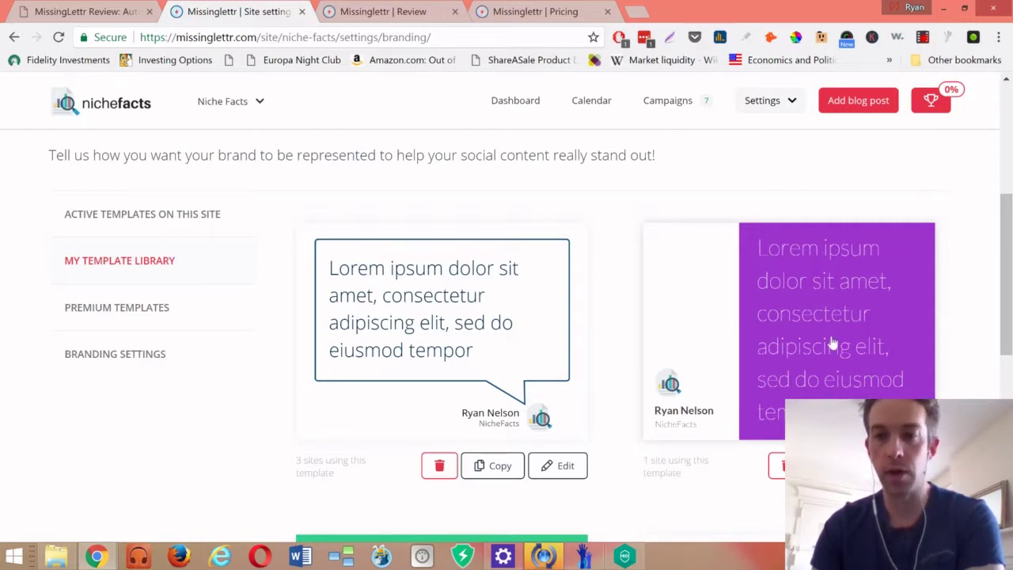
scroll(806, 365, "down", 3)
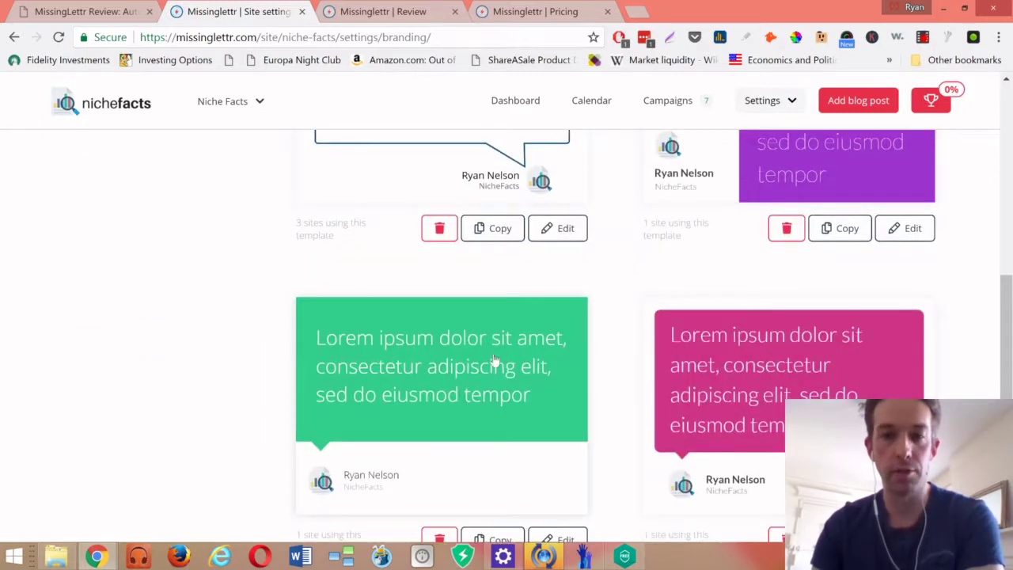
scroll(493, 357, "up", 3)
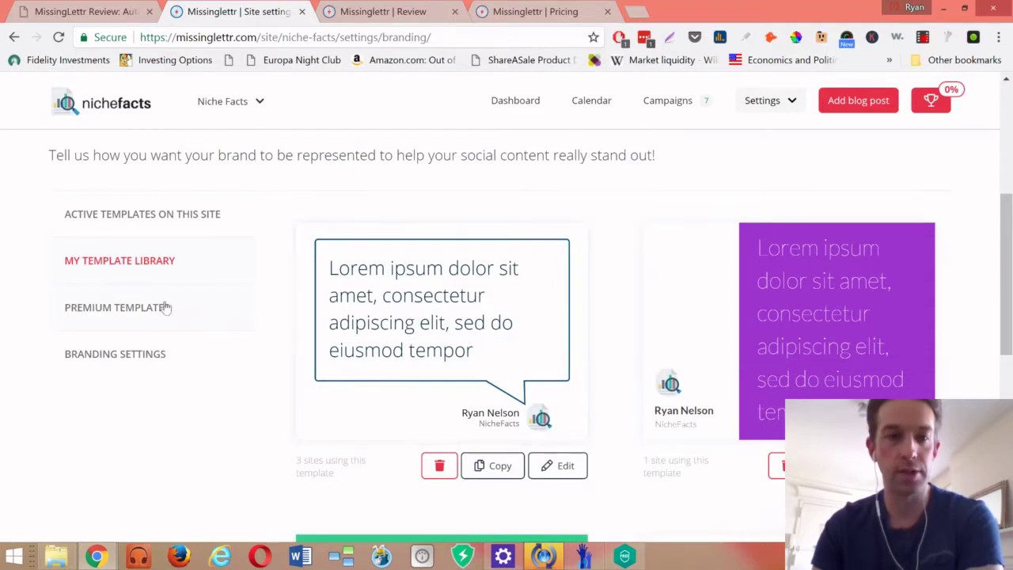
Show the premium templates and browse the designs that can be added to the library.
left_click(164, 310)
scroll(330, 296, "down", 3)
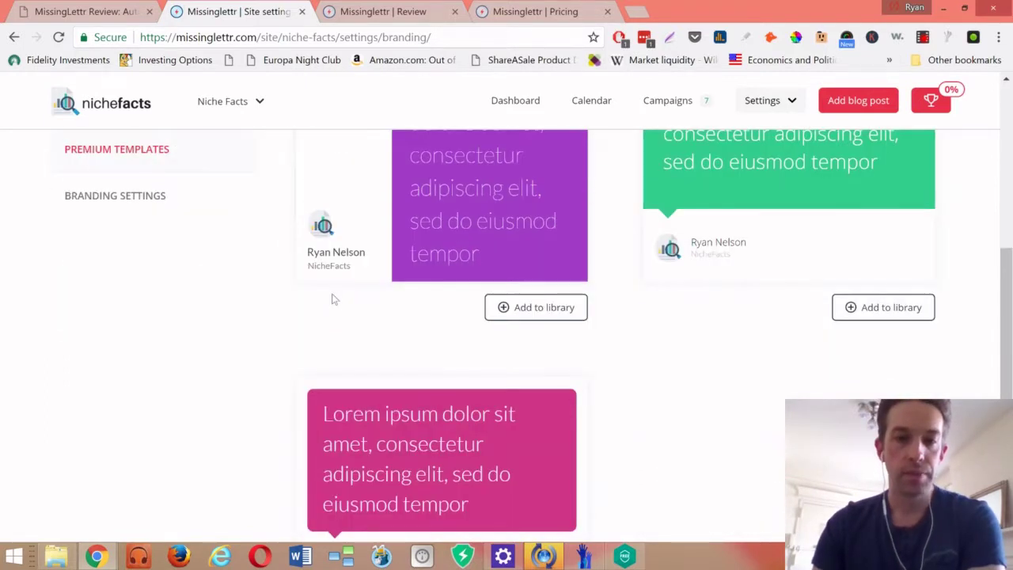
scroll(785, 367, "down", 2)
scroll(815, 333, "up", 3)
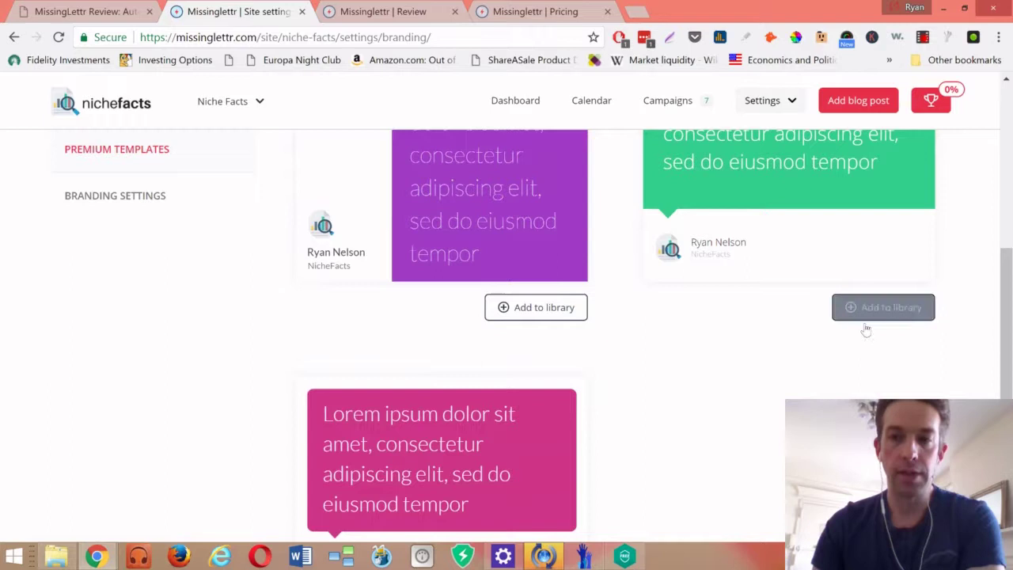
scroll(830, 340, "up", 3)
scroll(606, 340, "down", 1)
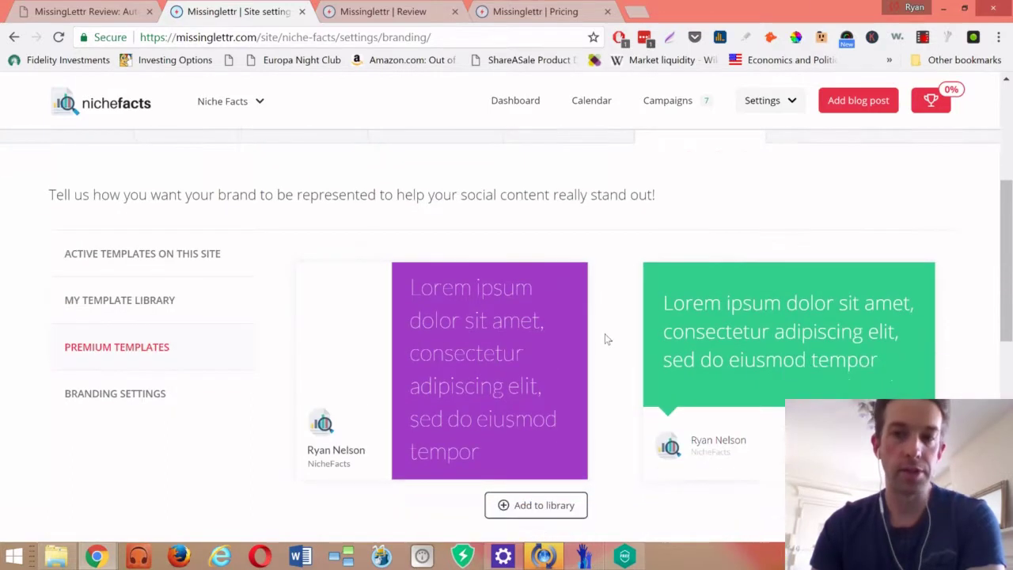
Open the site's social profiles settings and review the connected accounts and plan allowance.
scroll(597, 329, "up", 2)
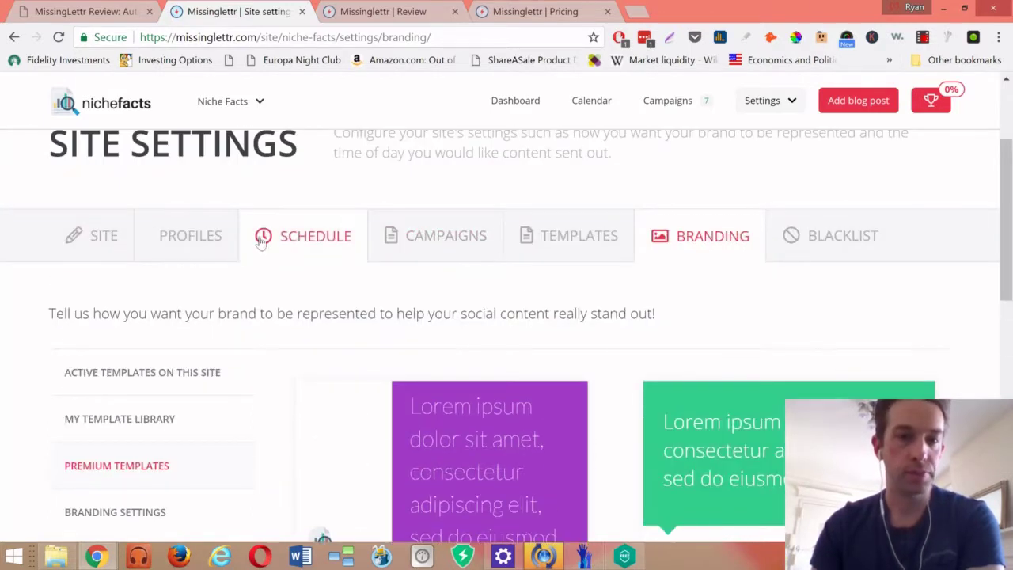
left_click(193, 242)
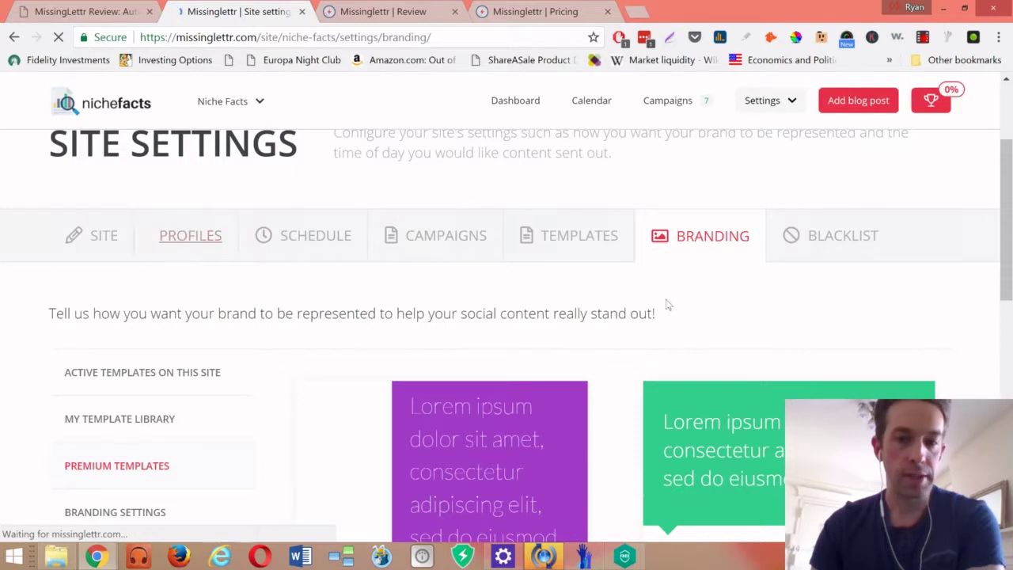
scroll(481, 360, "down", 3)
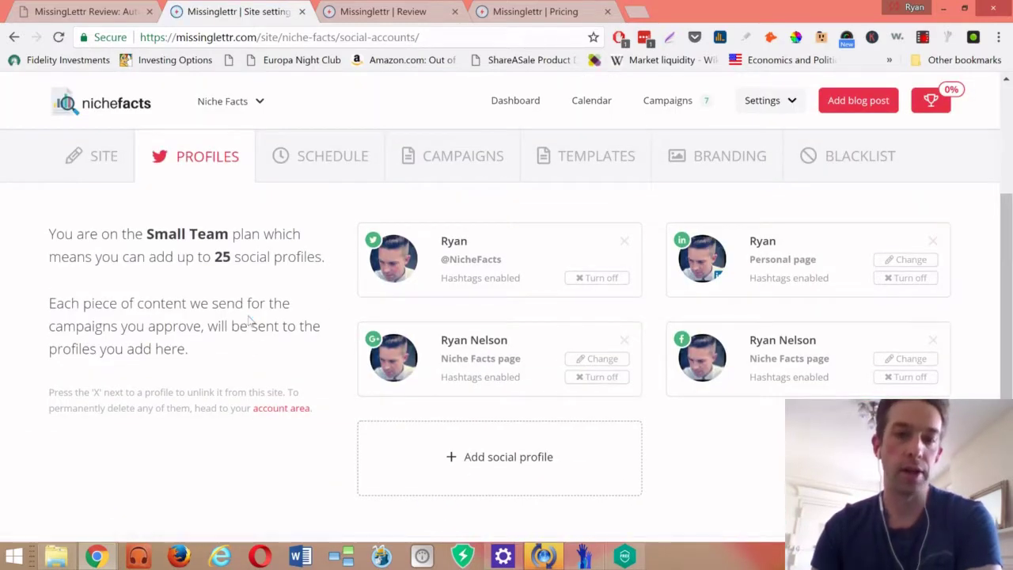
scroll(200, 284, "up", 1)
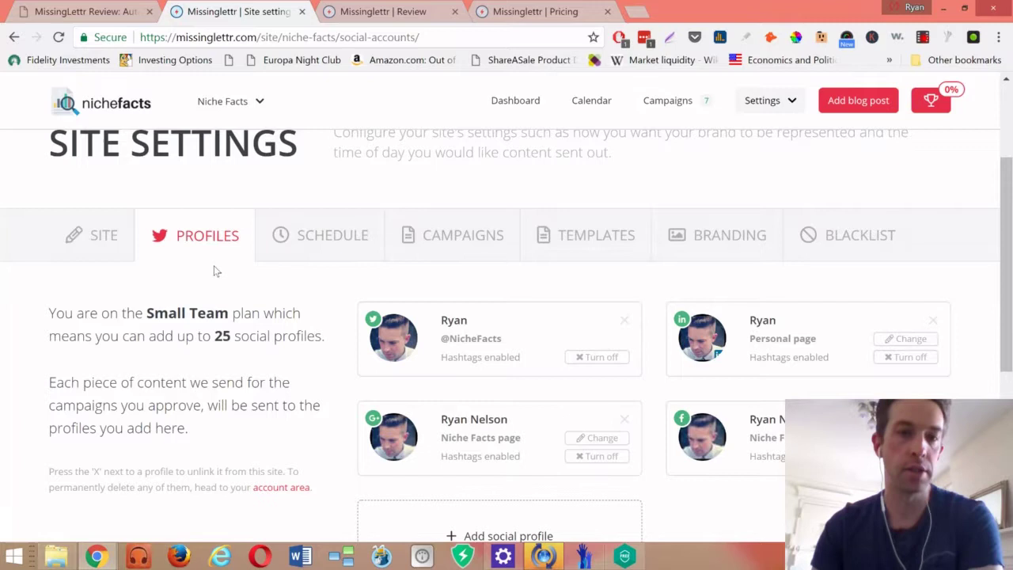
Open the site's schedule settings and examine the timezone, sending days, blacklist dates and timeslots for each profile.
left_click(317, 247)
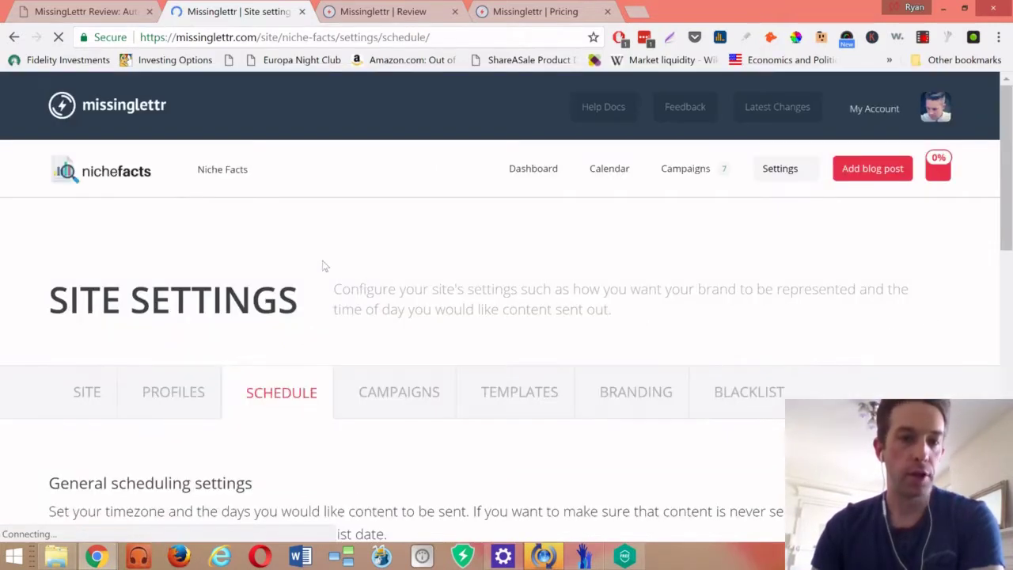
scroll(323, 266, "down", 5)
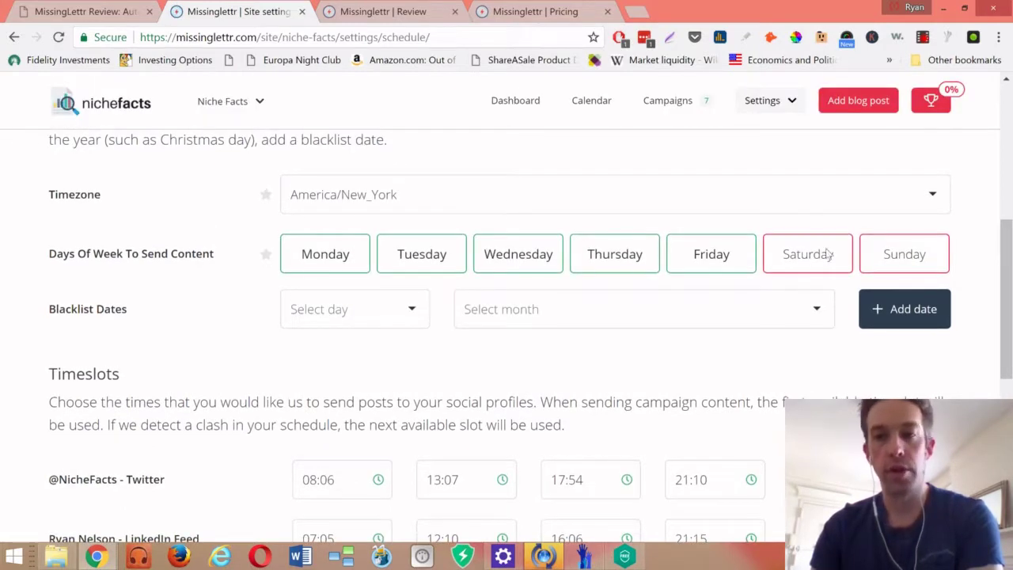
scroll(190, 217, "down", 1)
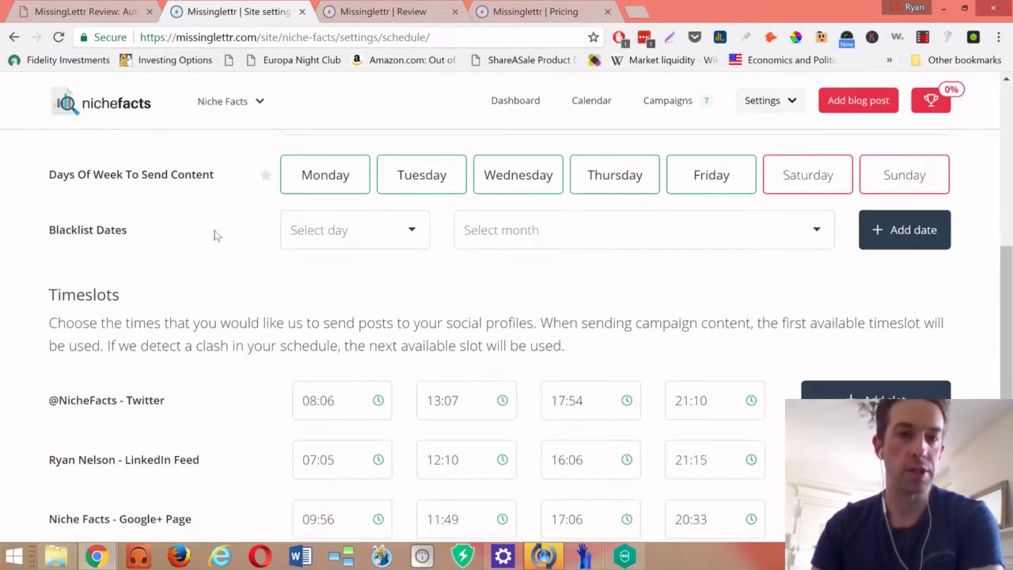
scroll(309, 261, "down", 1)
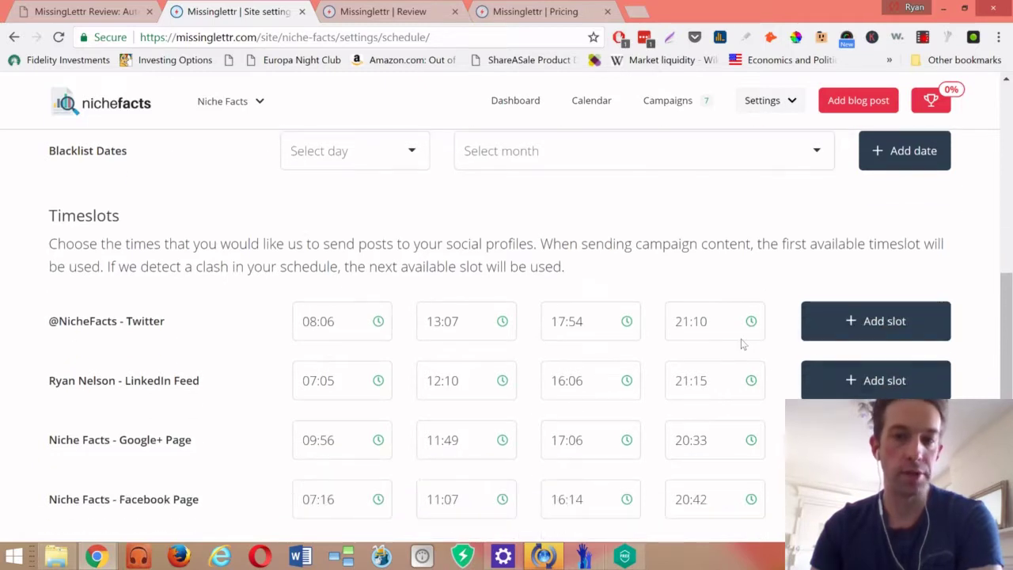
scroll(156, 289, "down", 1)
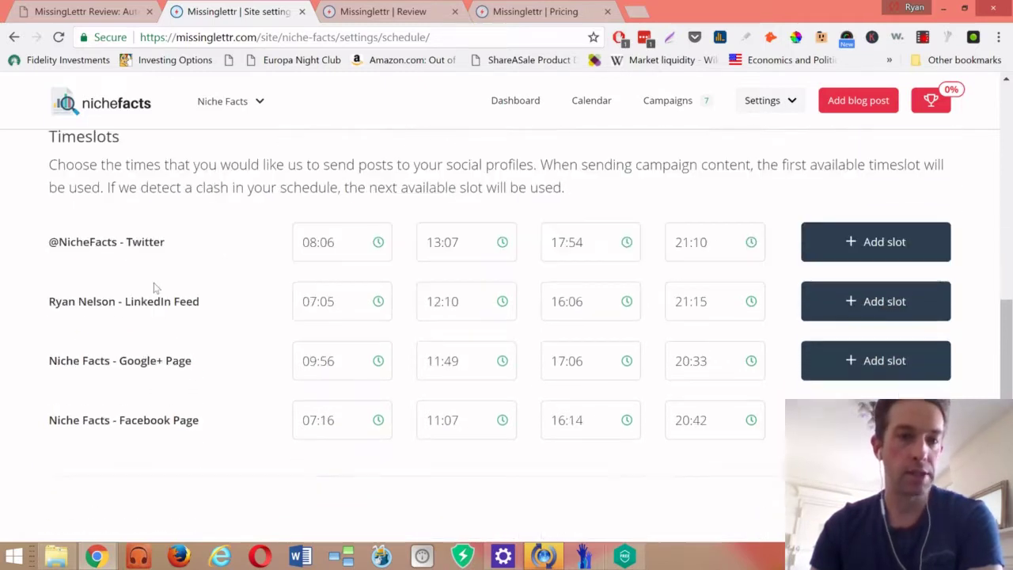
Open the site's campaigns settings and examine the hashtag, quote, image, URL shortener and UTM options.
scroll(233, 346, "up", 9)
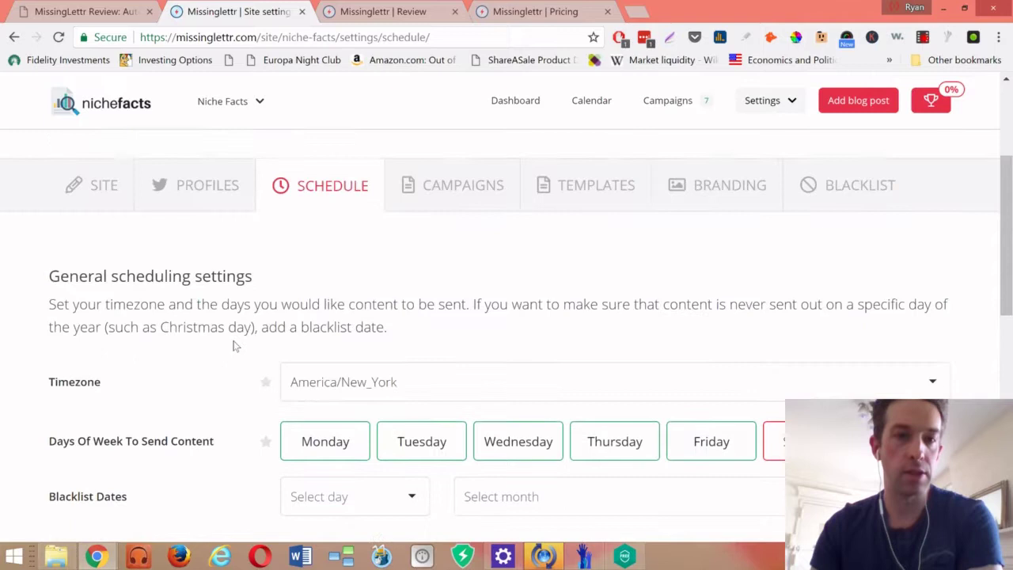
scroll(513, 327, "down", 1)
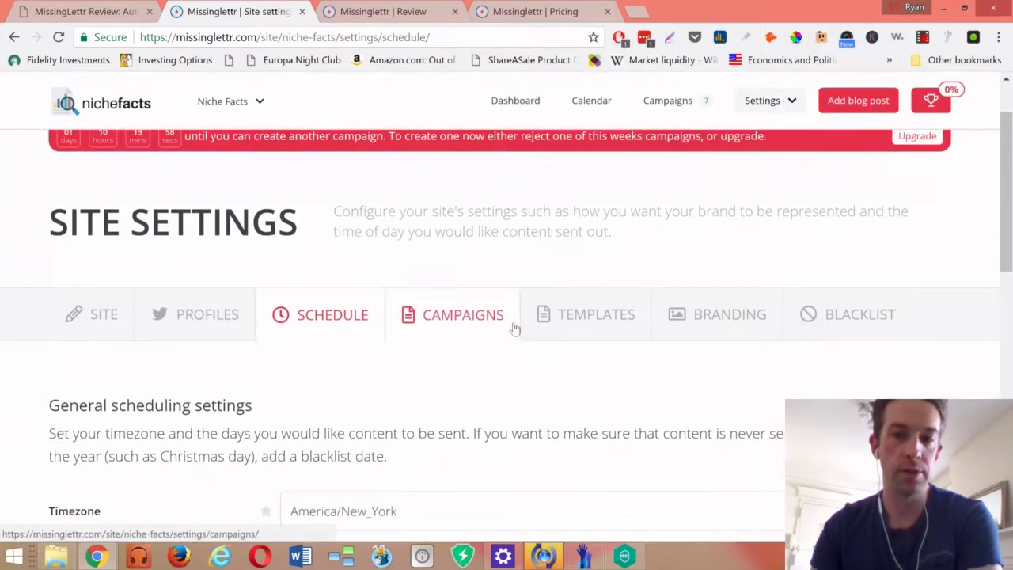
left_click(411, 313)
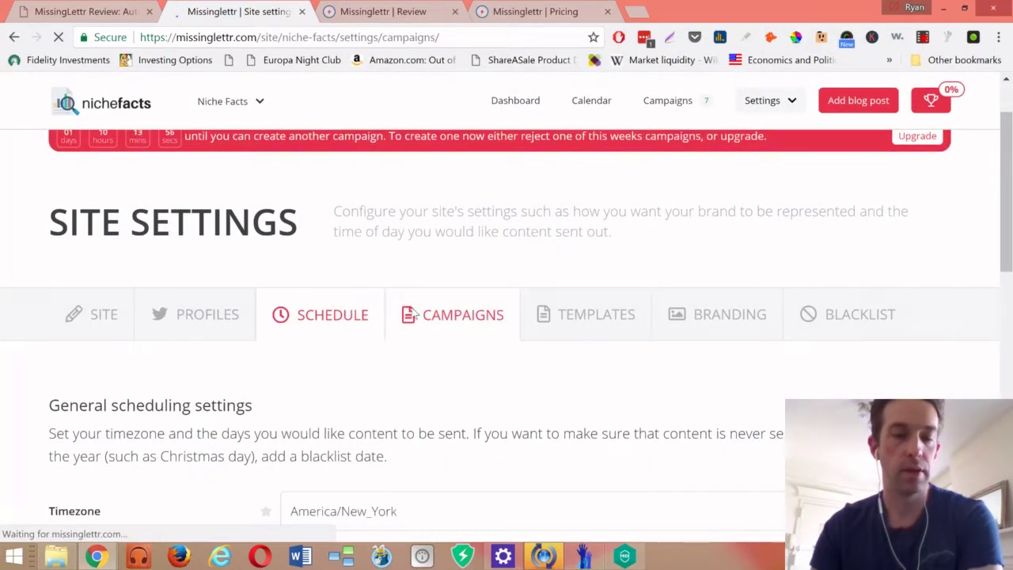
scroll(413, 314, "down", 3)
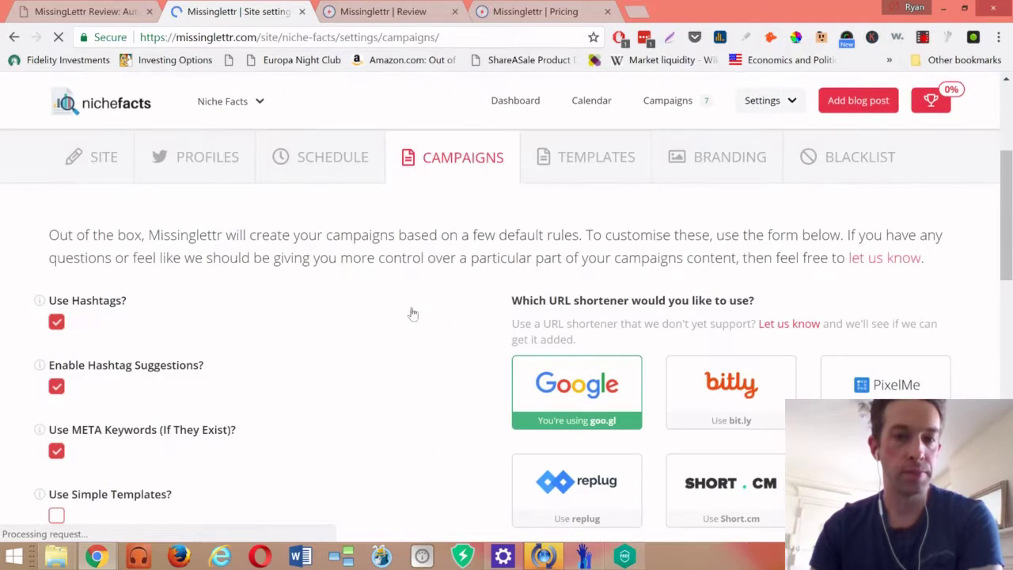
scroll(396, 257, "down", 1)
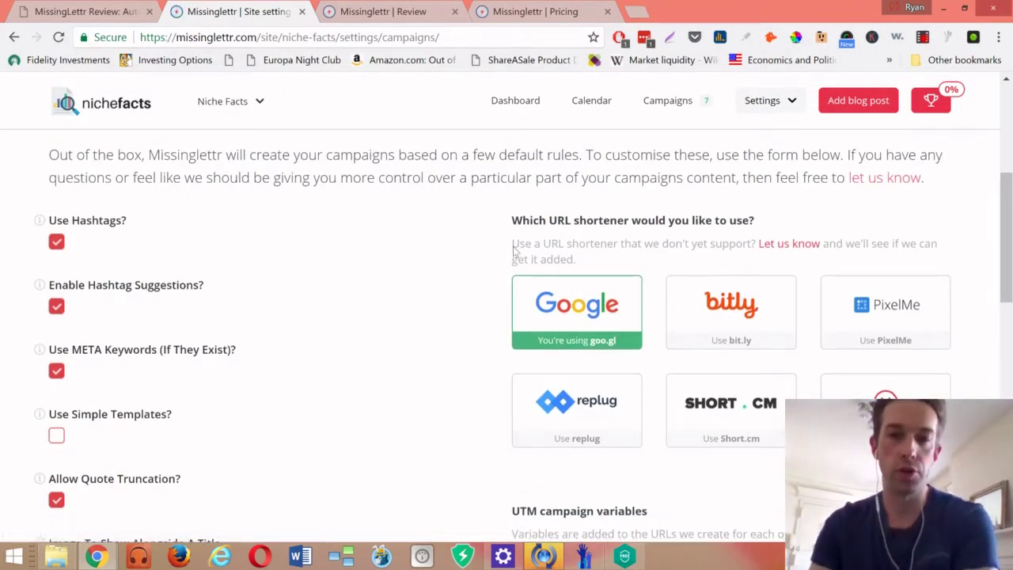
scroll(365, 265, "down", 1)
scroll(365, 266, "down", 5)
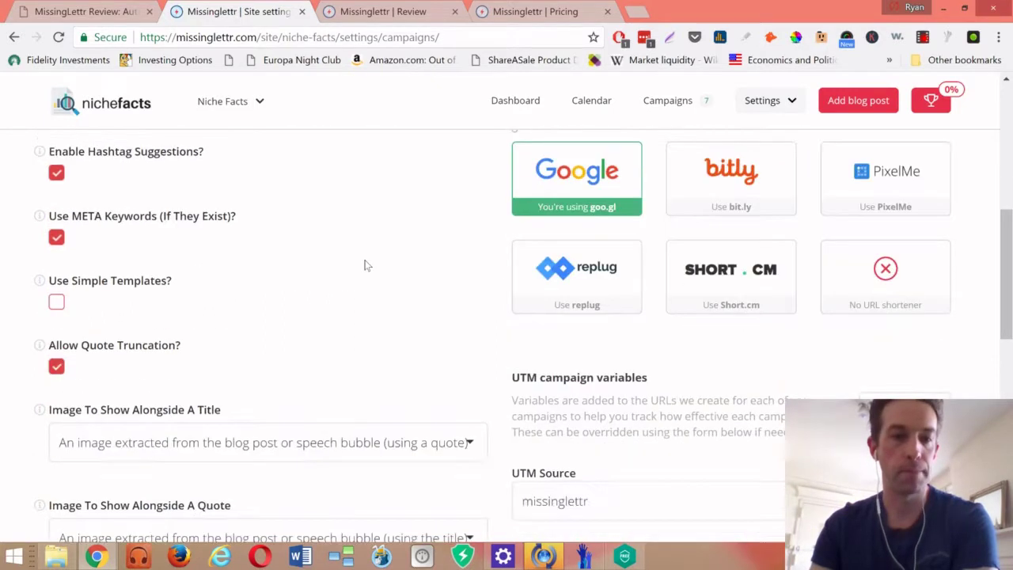
scroll(244, 235, "down", 1)
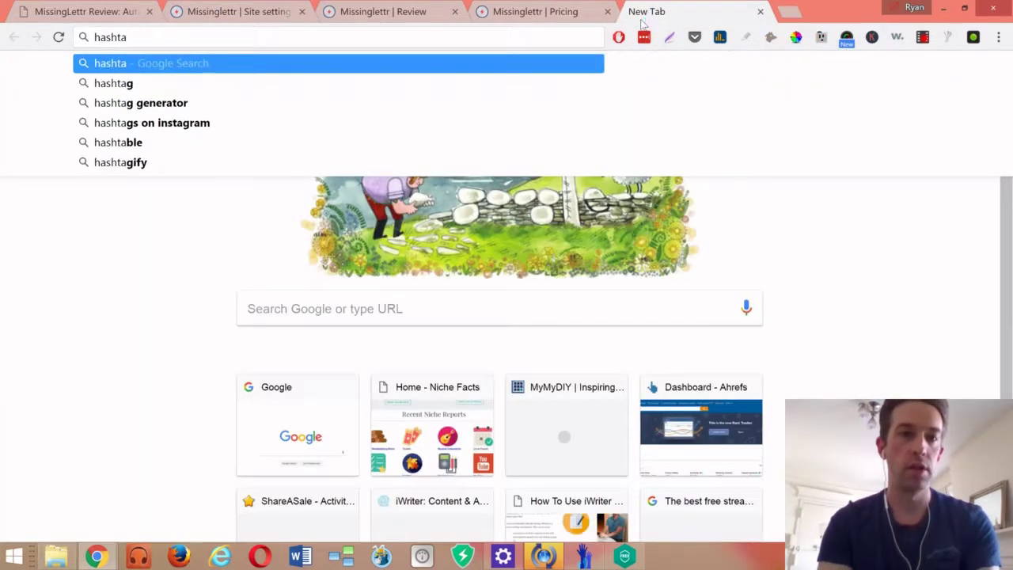
Open hashtagify.me in the new browser tab and search for the hashtag diy.
key("Return")
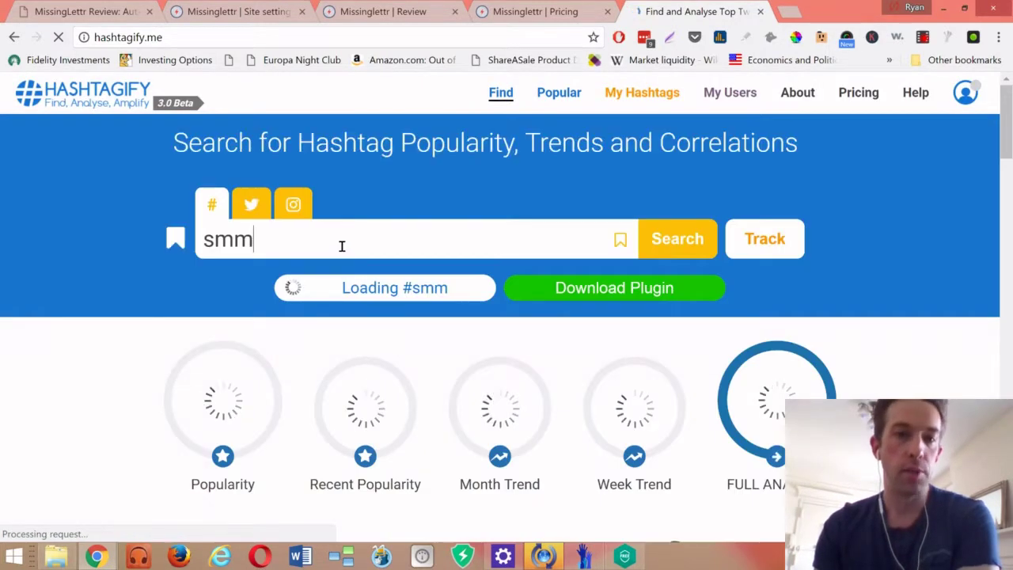
left_click_drag(341, 244, 193, 239)
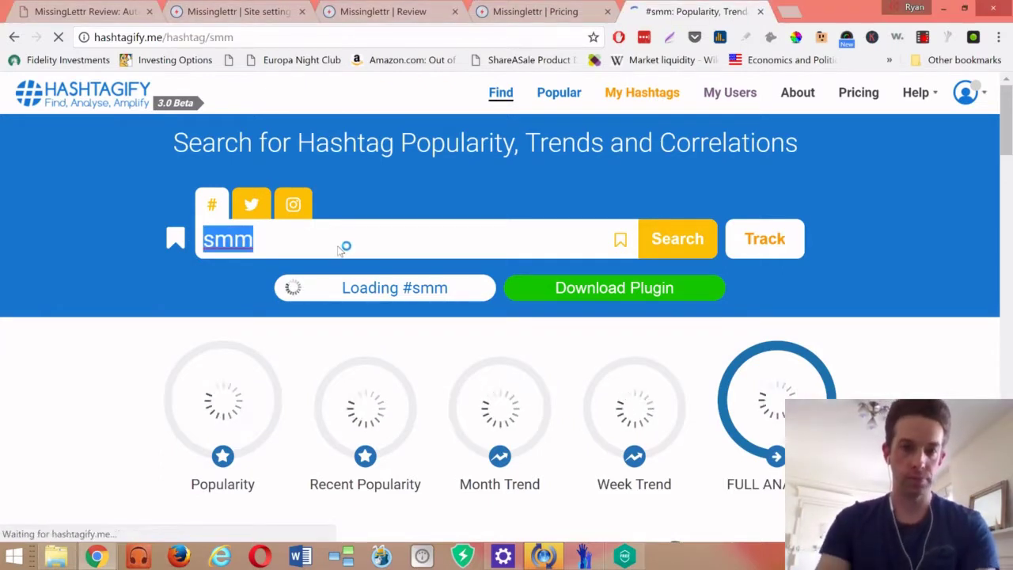
type("SMMdiy")
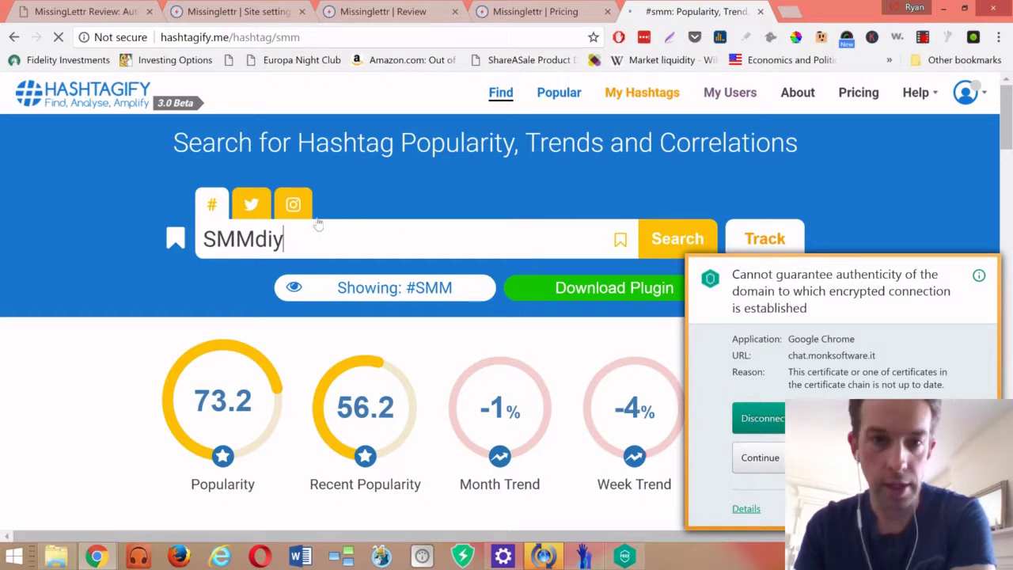
left_click_drag(284, 241, 199, 241)
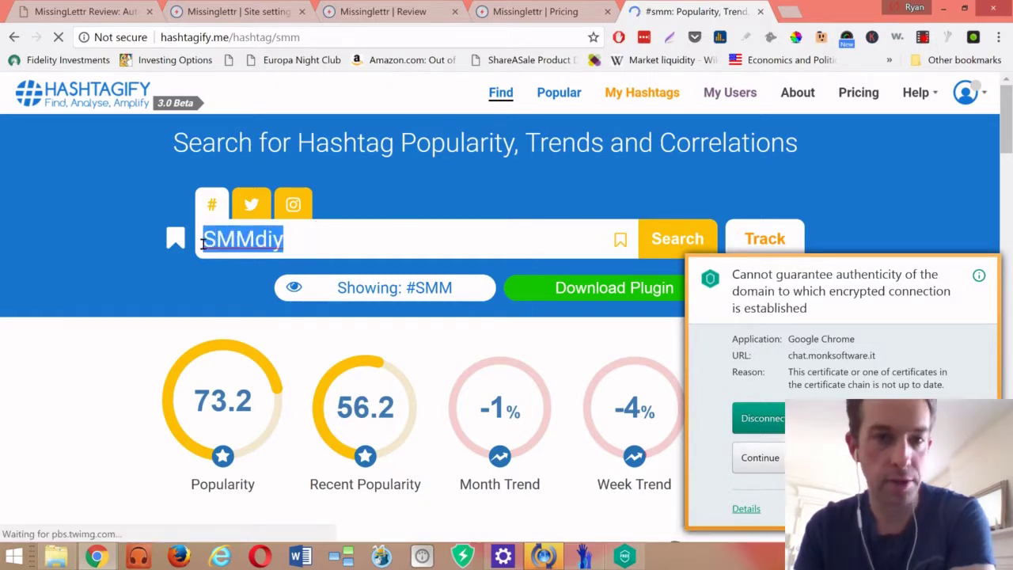
type("diy")
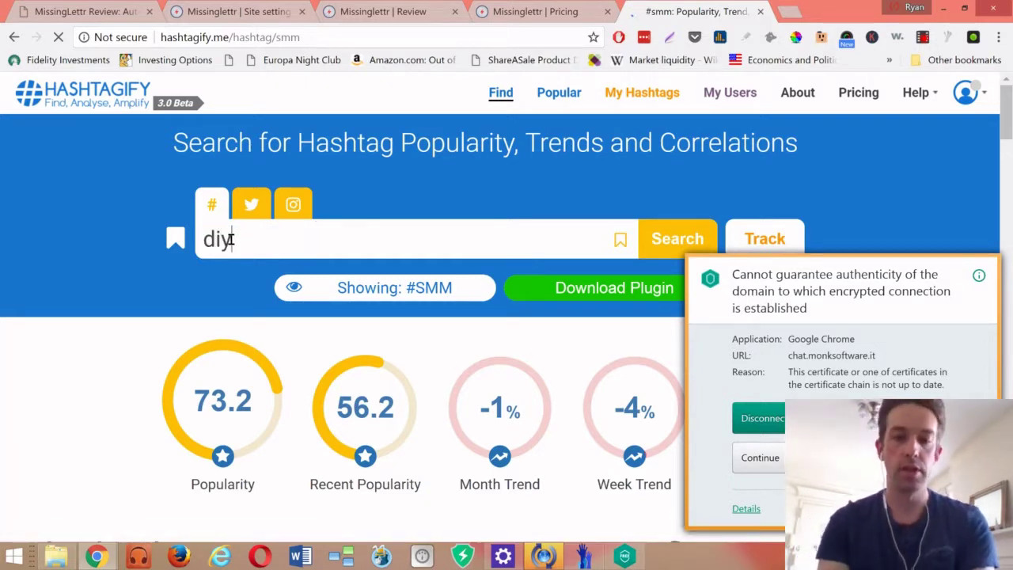
key("Return")
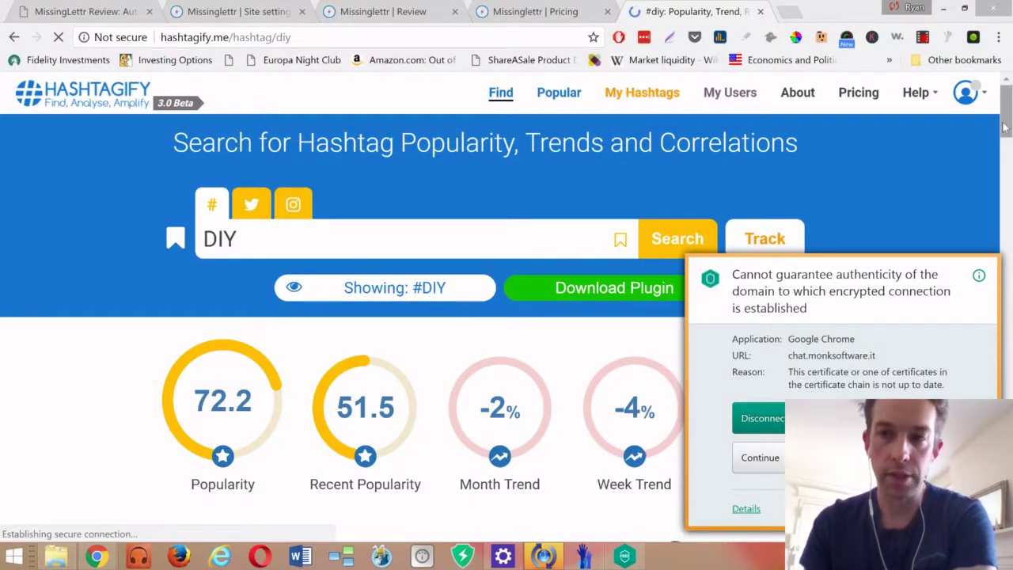
Look through the related hashtags and top influencers for #DIY, and close the Hashtagify page.
mouse_move(1007, 135)
left_mouse_down()
mouse_move(1006, 171)
mouse_move(1004, 139)
left_mouse_up()
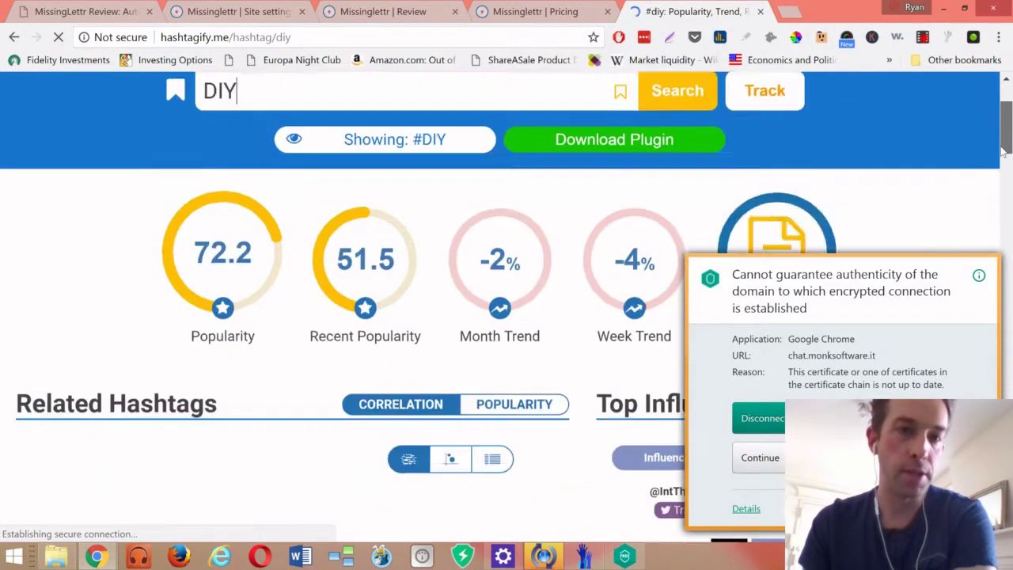
scroll(336, 190, "down", 5)
scroll(336, 190, "up", 1)
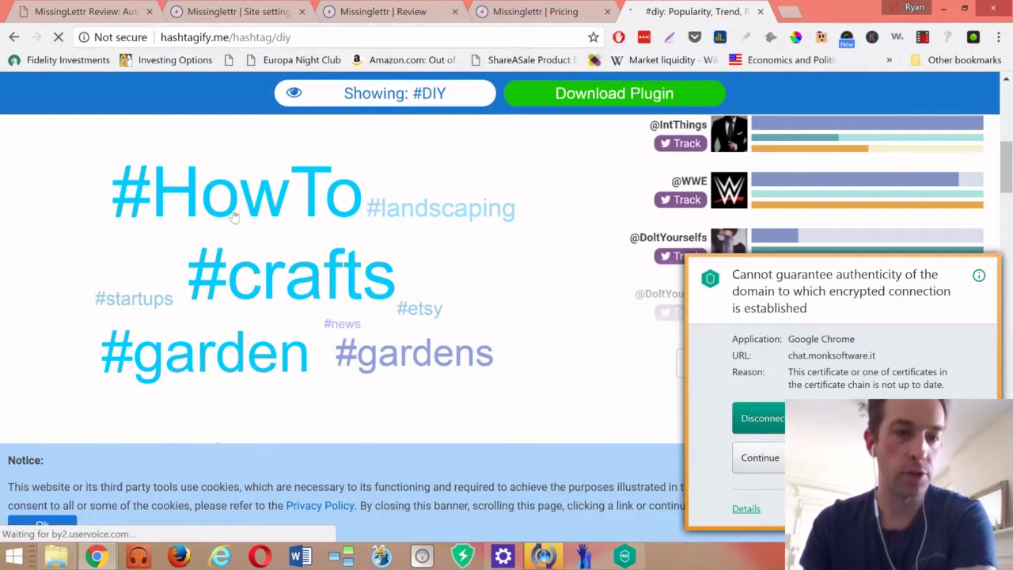
left_click(760, 13)
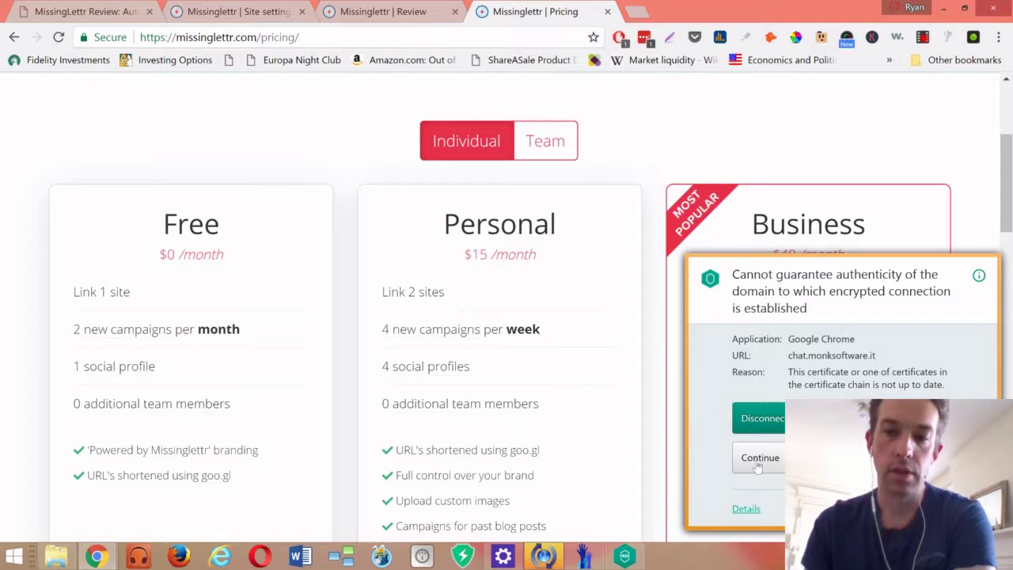
Return to the Missinglettr site settings page and choose to continue past the certificate warning for chat.monksoftware.it.
left_click(365, 10)
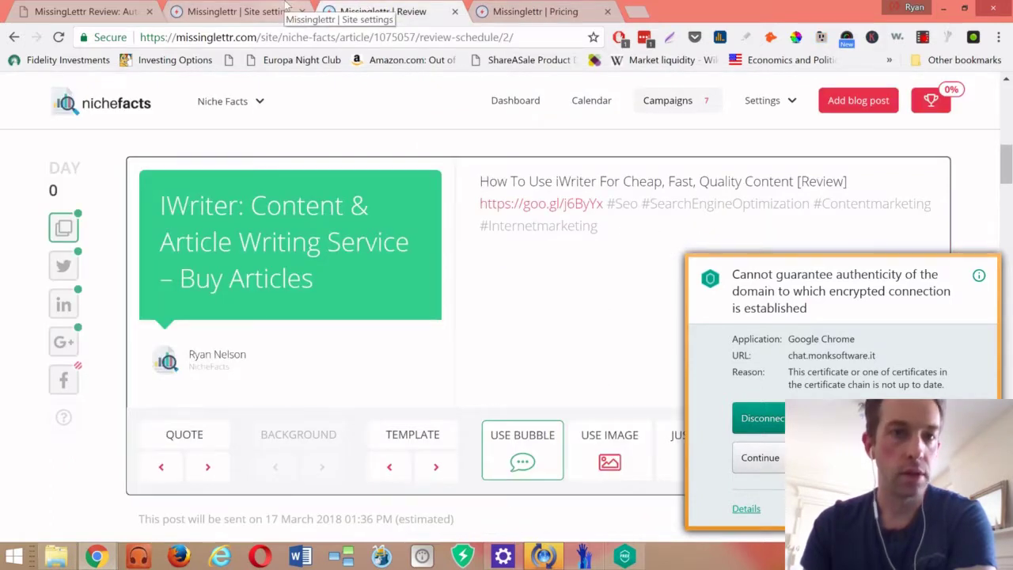
left_click(252, 11)
left_click(816, 457)
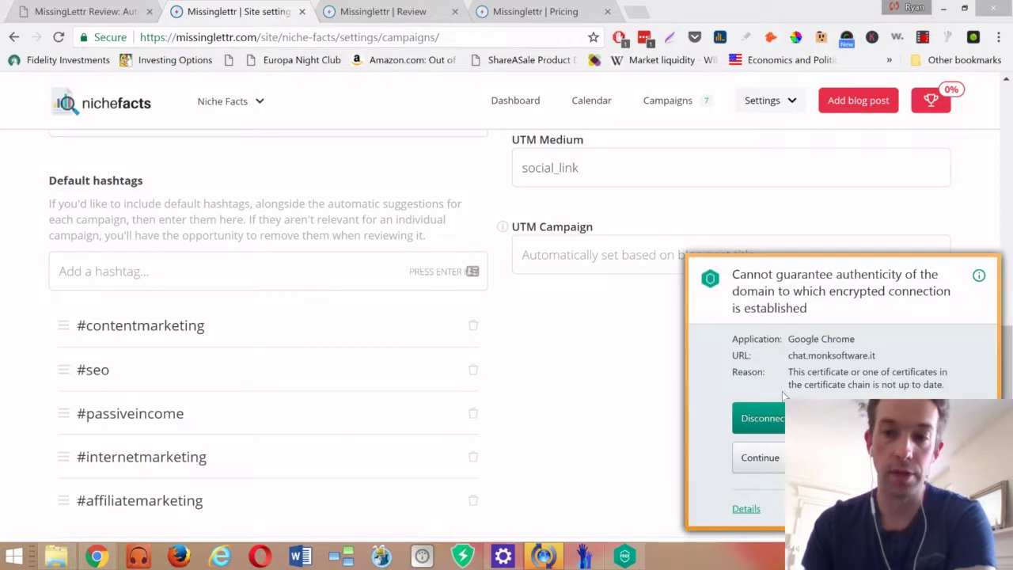
left_click(815, 457)
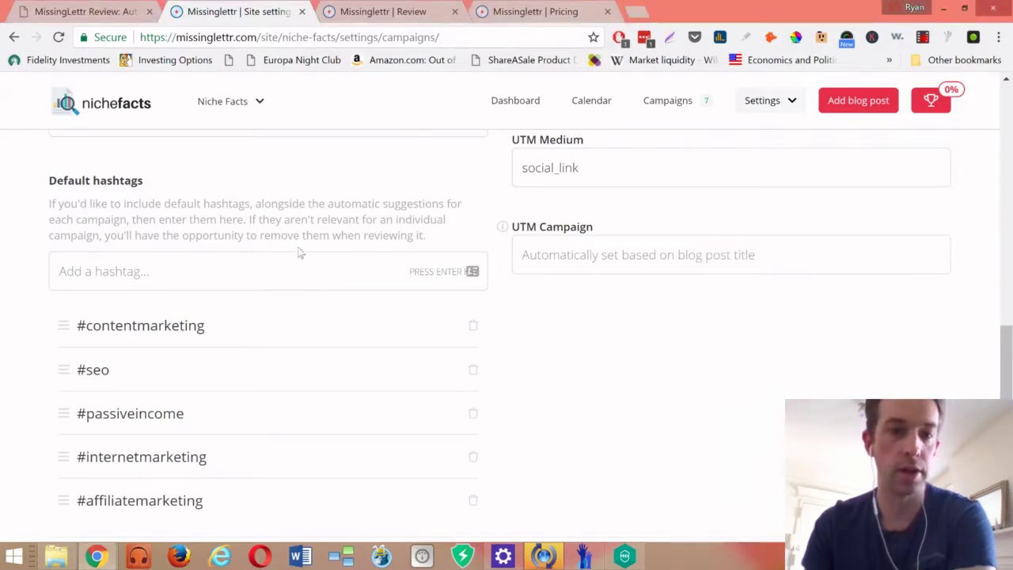
Examine the default hashtags list and look over the remaining campaigns settings, including the image options, URL shorteners and UTM variables.
scroll(71, 303, "up", 1)
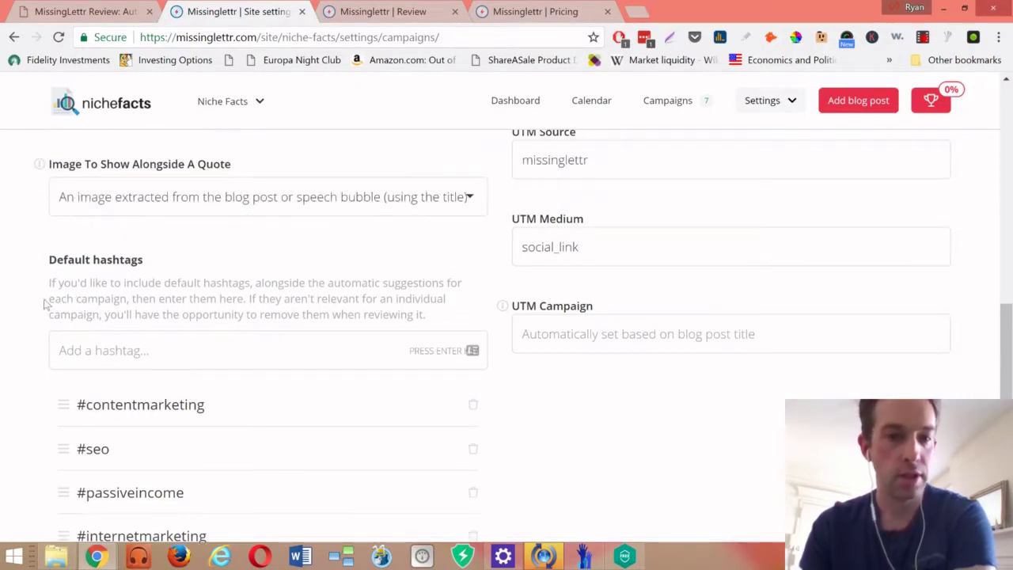
scroll(45, 303, "down", 1)
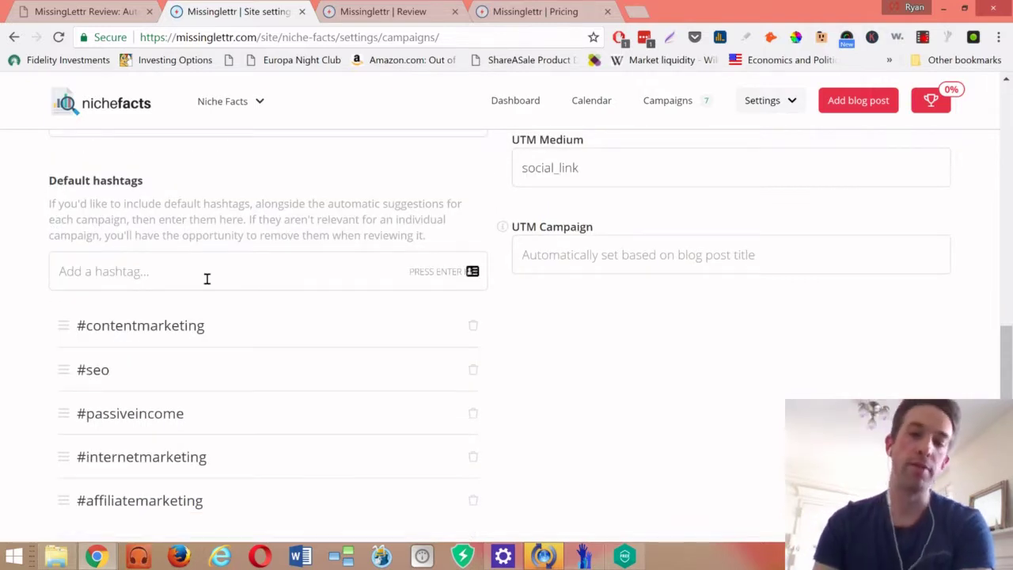
scroll(543, 352, "down", 1)
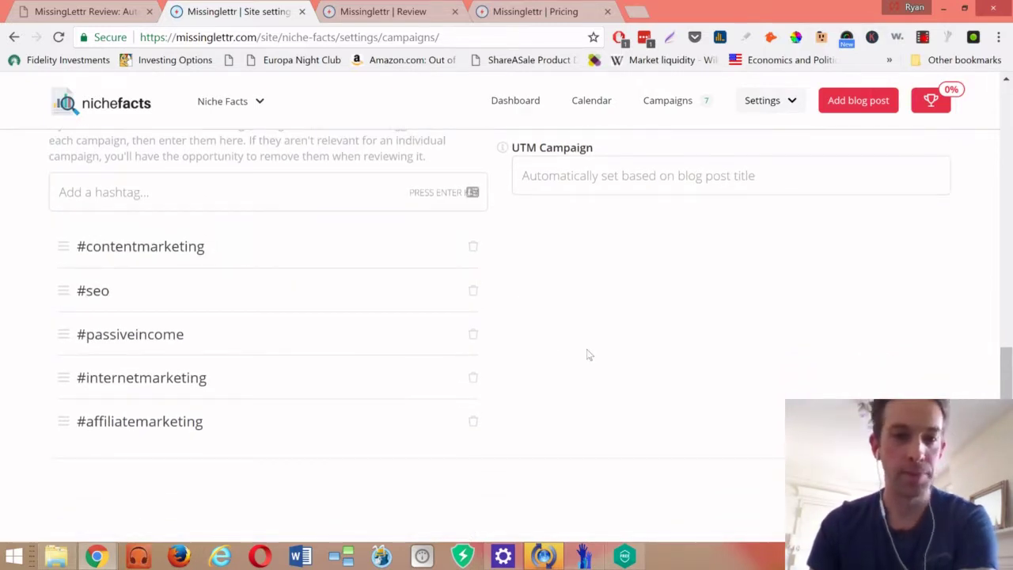
scroll(590, 356, "up", 6)
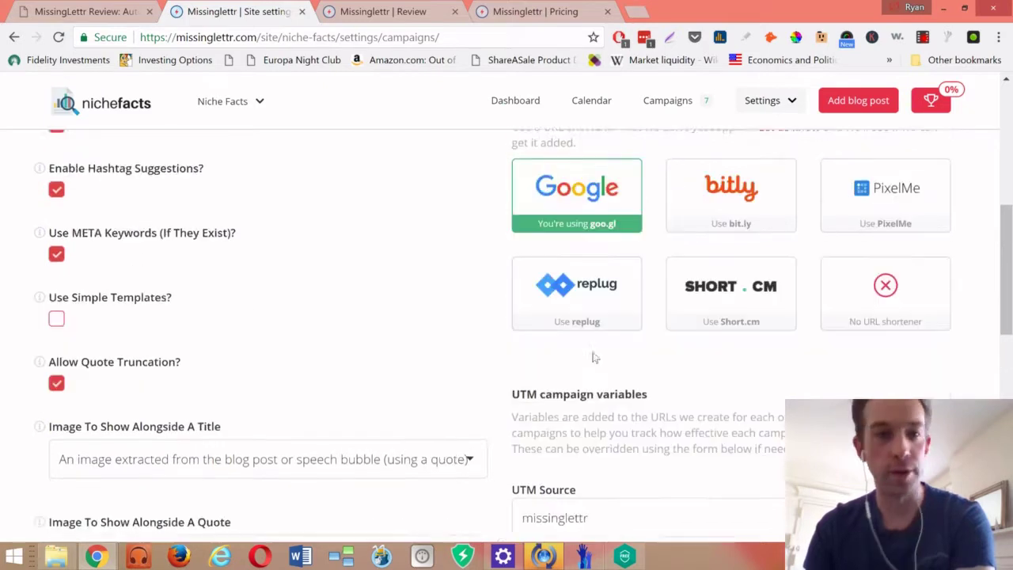
scroll(506, 348, "up", 5)
scroll(485, 337, "down", 2)
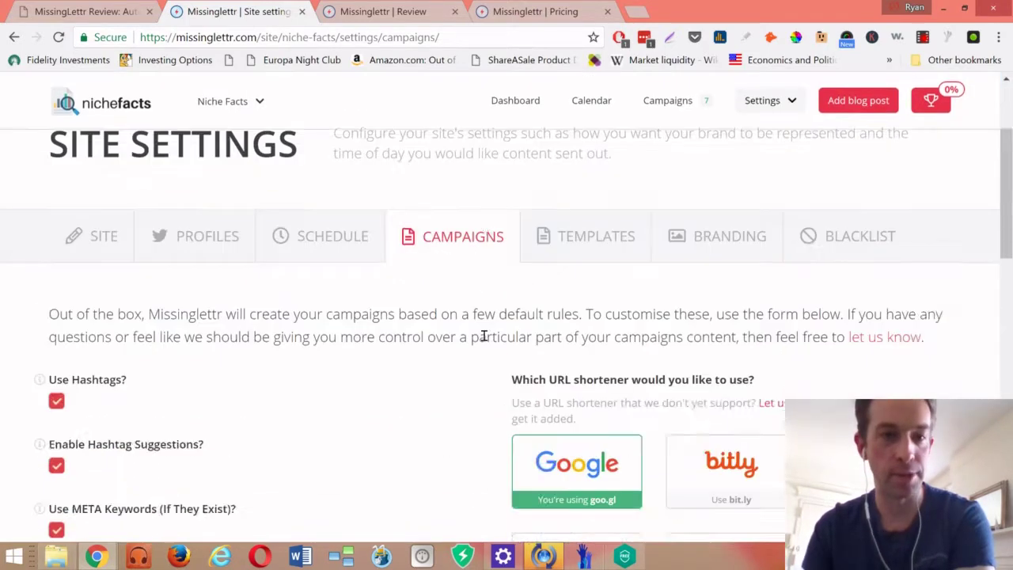
scroll(484, 337, "down", 5)
scroll(432, 323, "down", 2)
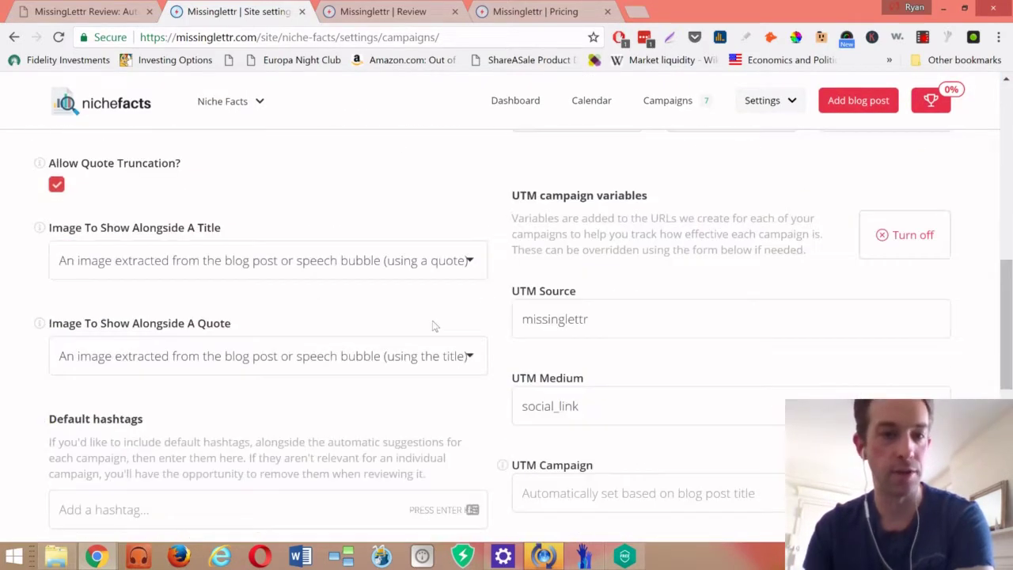
scroll(434, 326, "down", 3)
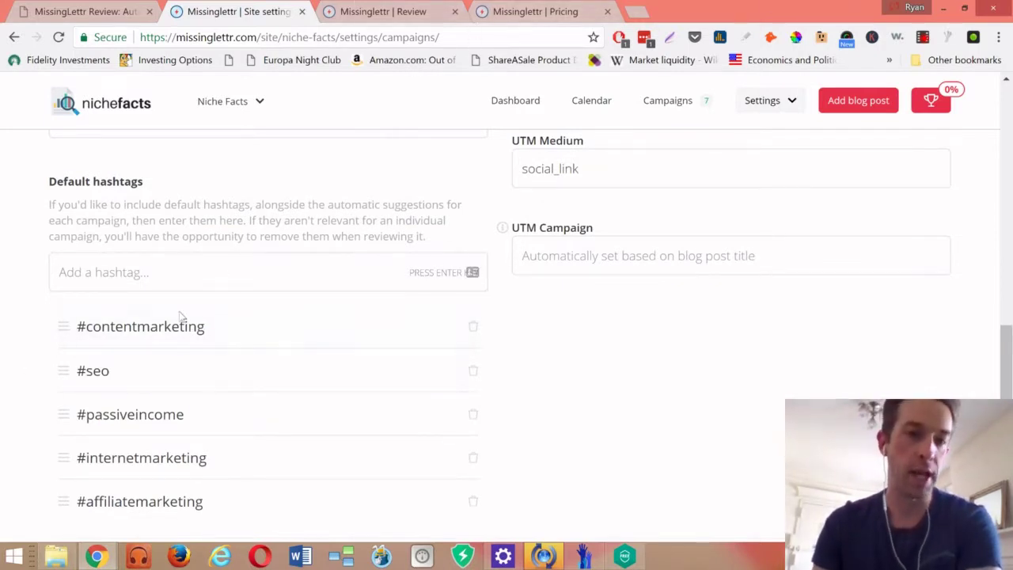
scroll(724, 358, "up", 10)
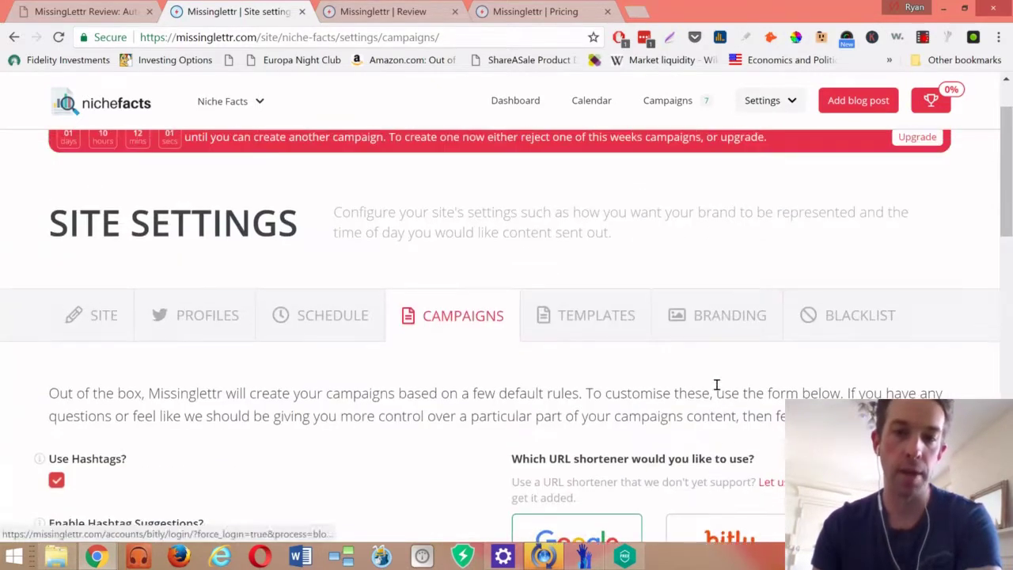
scroll(547, 339, "up", 3)
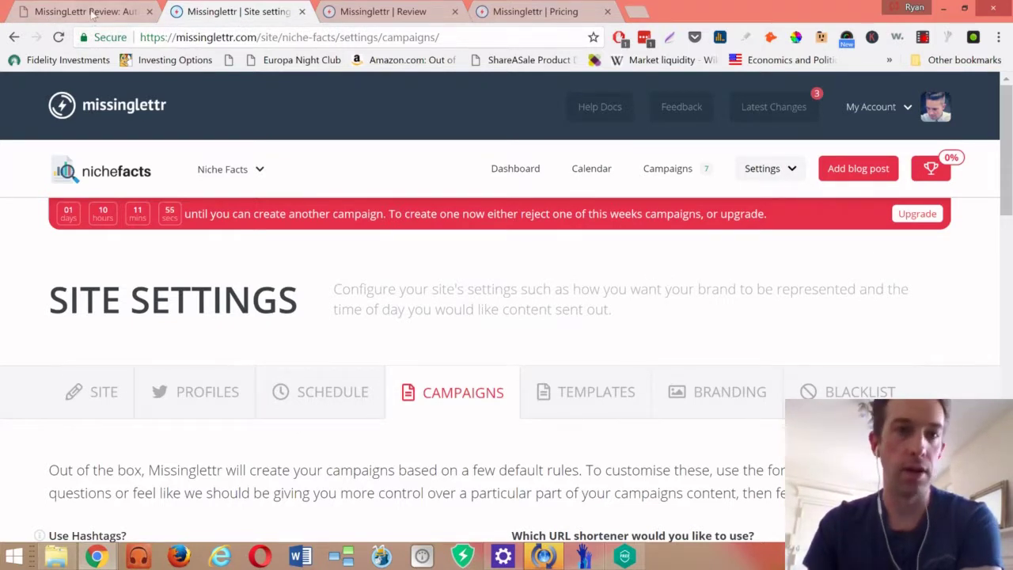
Switch to the written MissingLettr review on nichefacts.com and read through its dashboard and pricing plans sections.
left_click(93, 16)
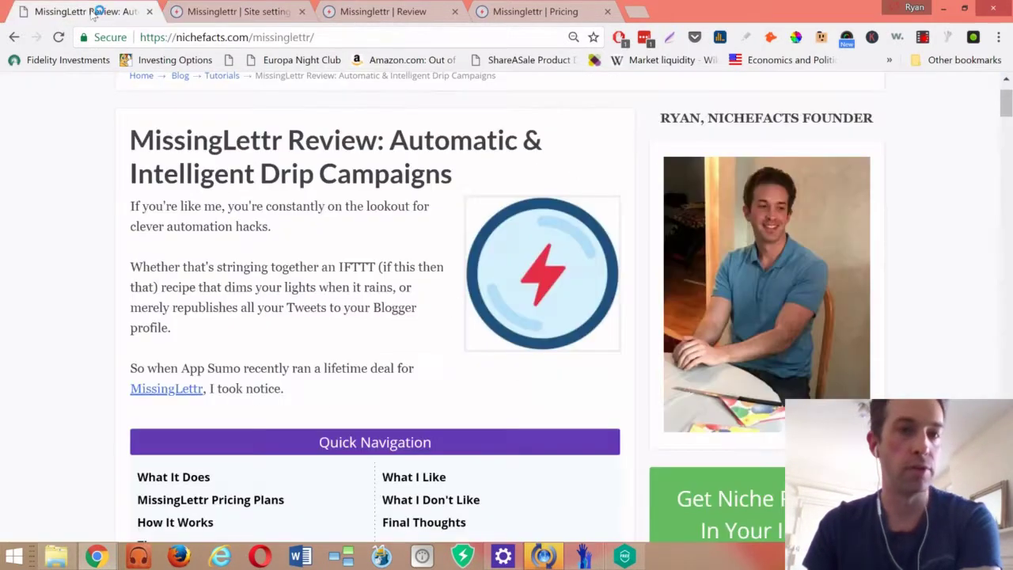
scroll(104, 282, "down", 3)
scroll(104, 282, "down", 4)
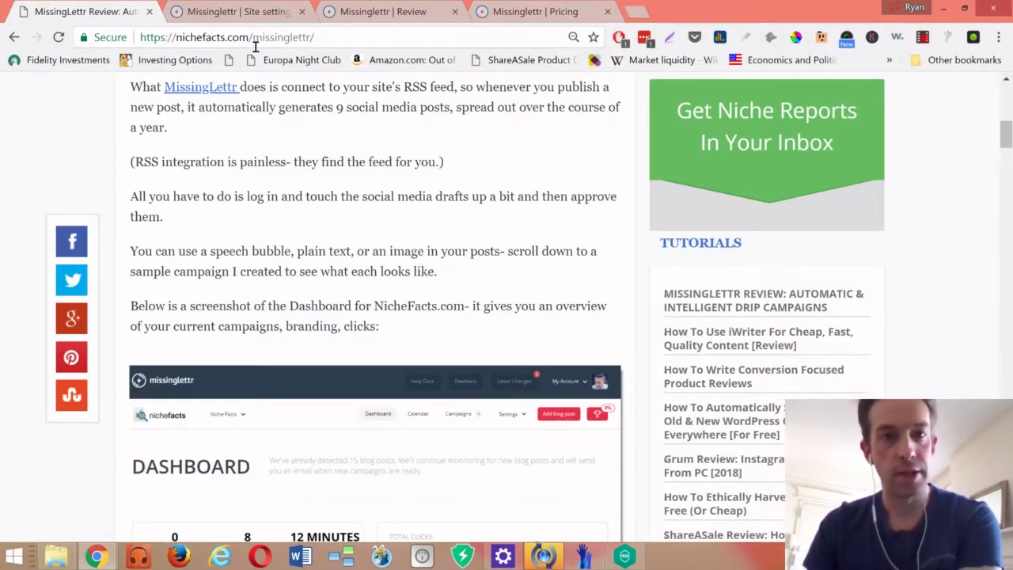
scroll(325, 236, "down", 9)
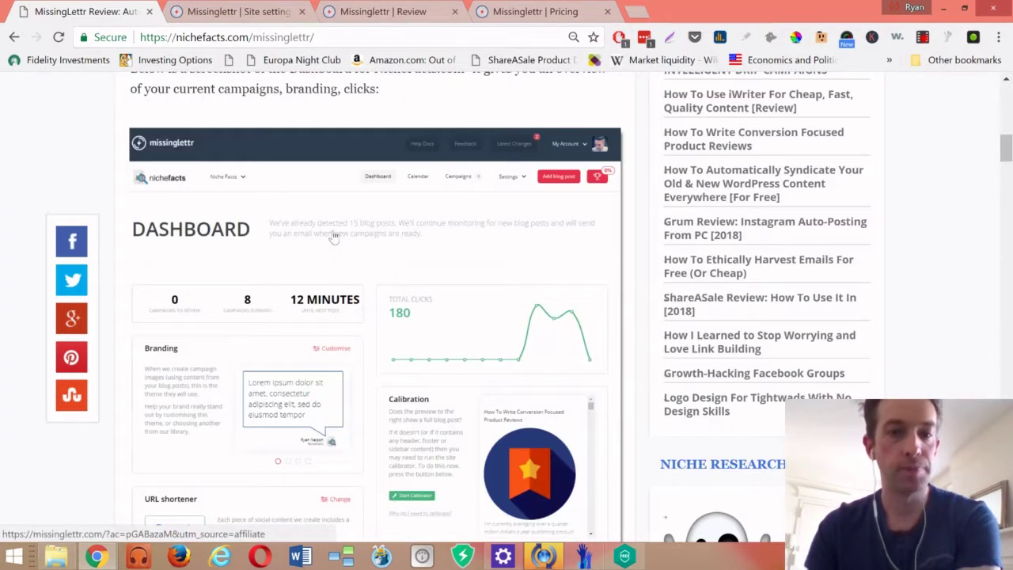
scroll(333, 235, "down", 2)
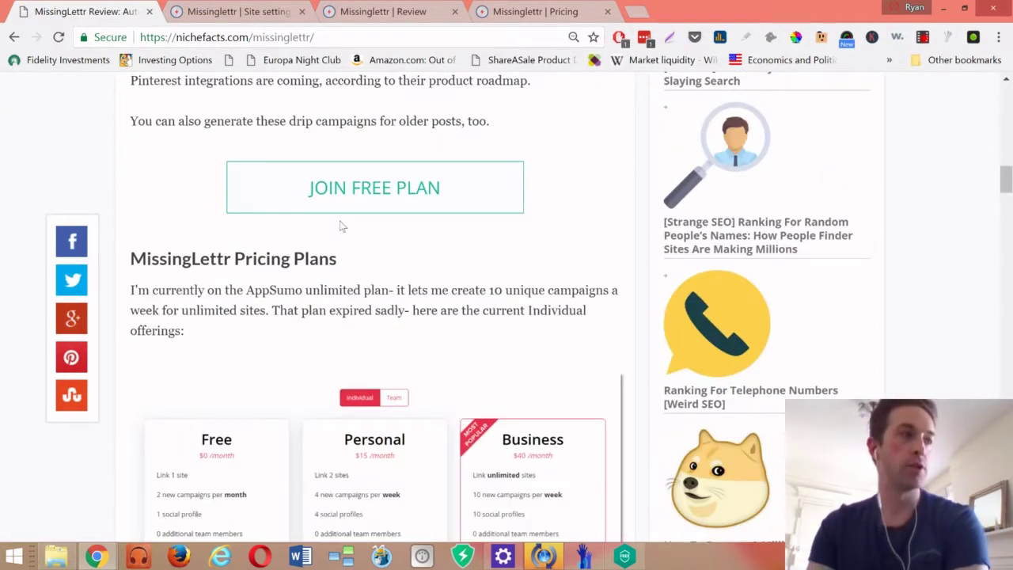
scroll(340, 227, "down", 4)
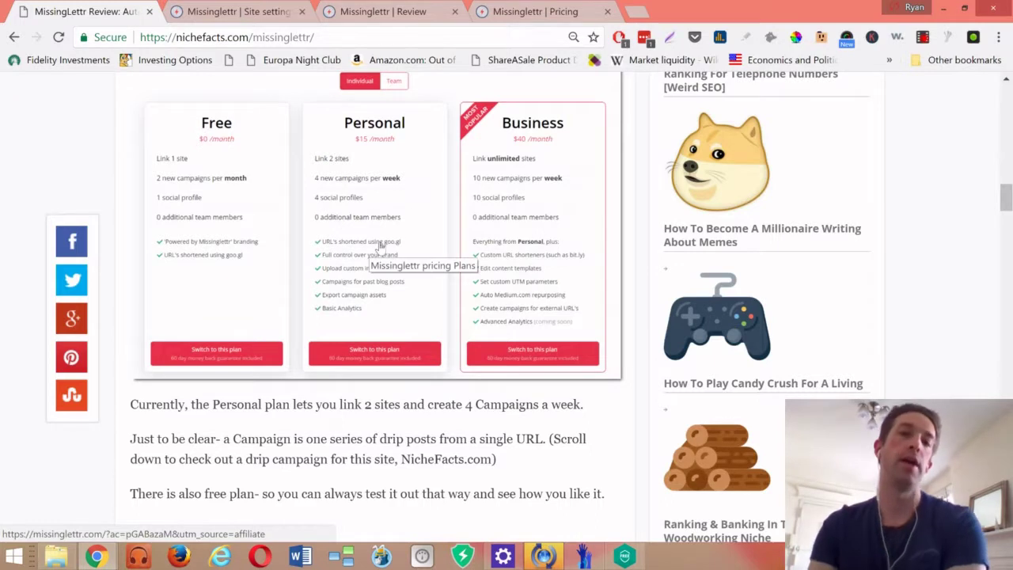
scroll(362, 271, "up", 1)
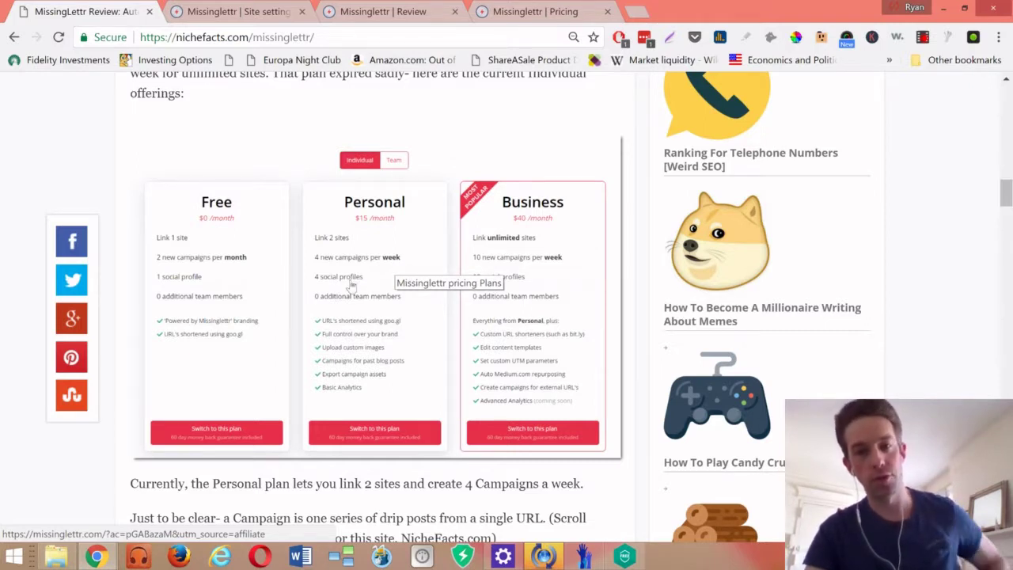
scroll(368, 286, "up", 15)
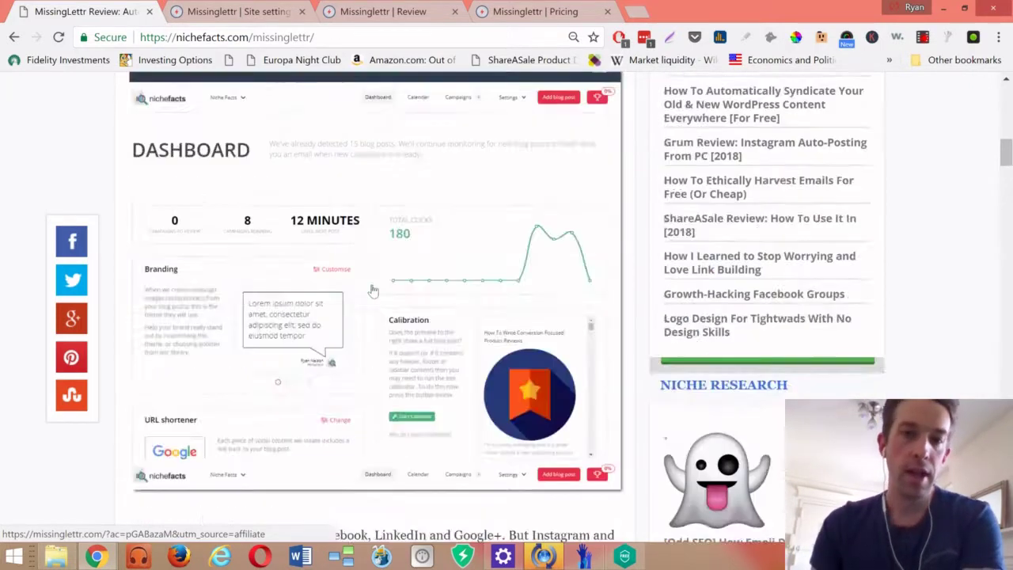
Skim the nichefacts review from its introduction through the dashboard screenshot and the Free, Personal and Business plan comparison.
scroll(375, 290, "up", 3)
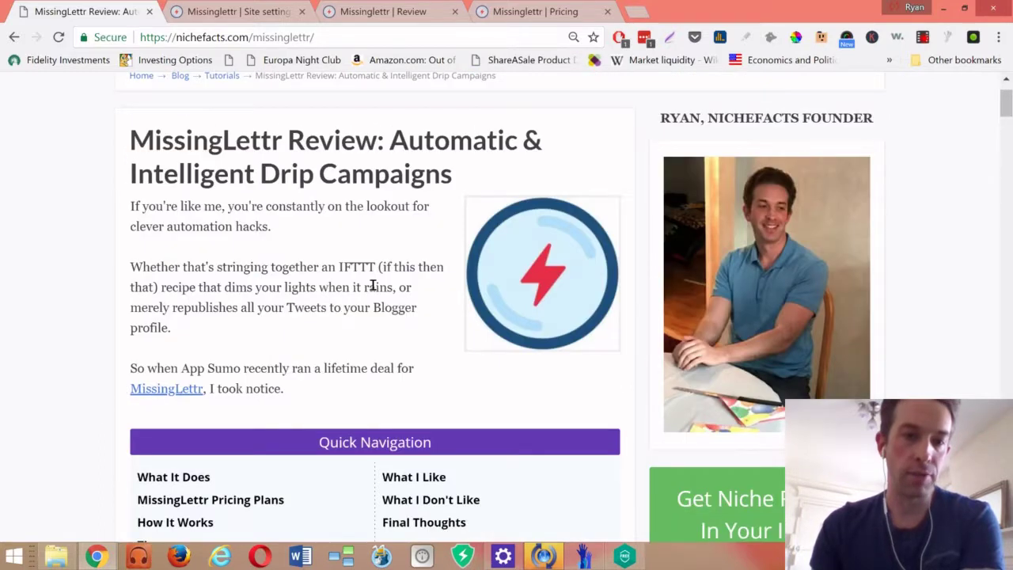
scroll(370, 283, "down", 12)
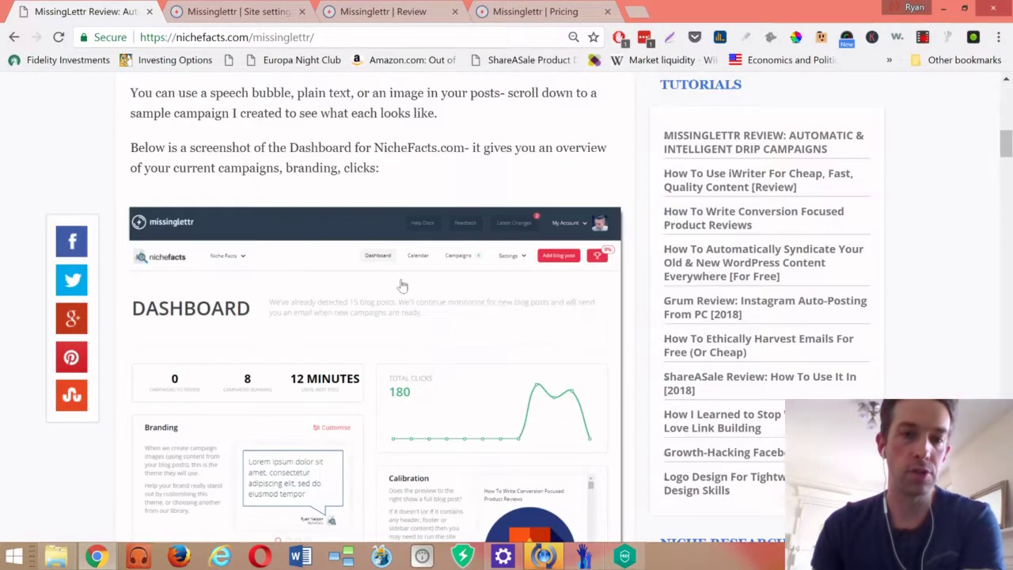
scroll(402, 285, "down", 7)
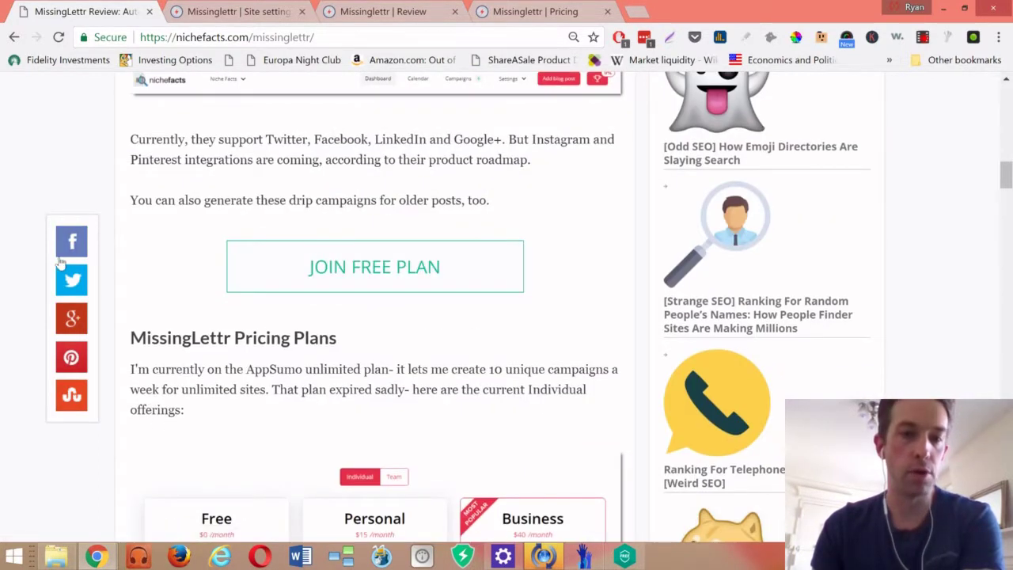
scroll(175, 255, "down", 2)
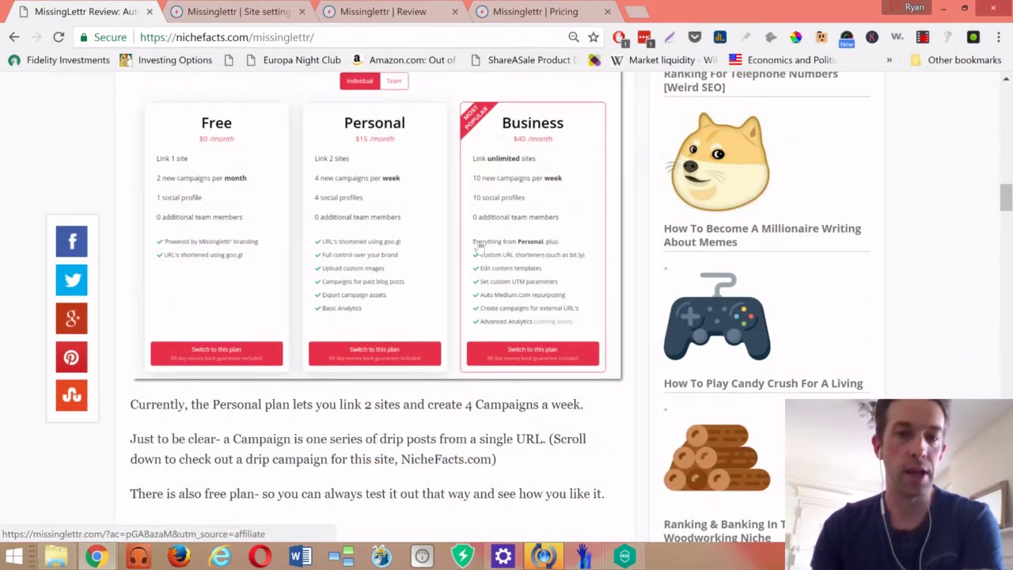
scroll(479, 242, "down", 2)
scroll(482, 242, "down", 2)
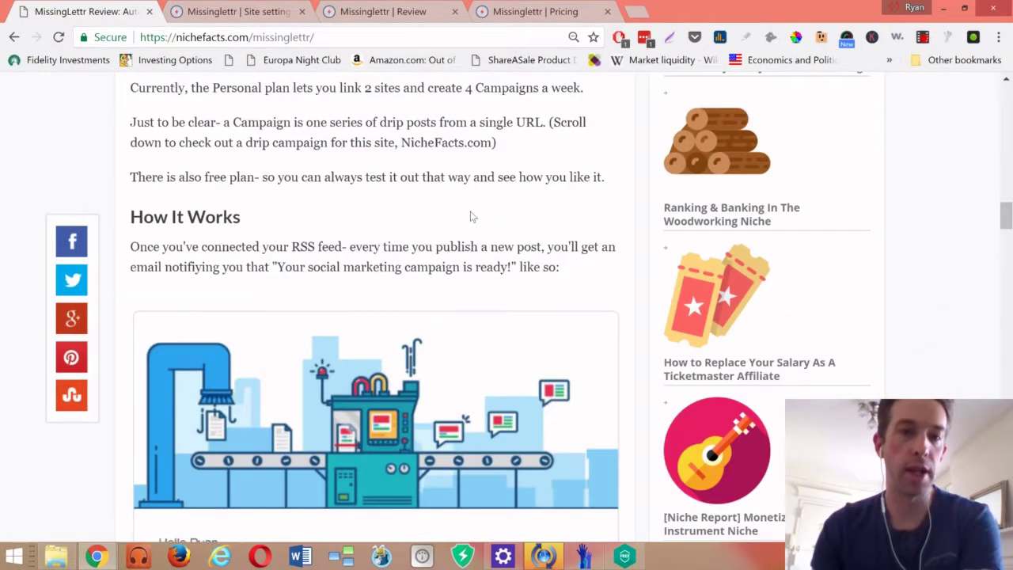
Read the How It Works section, examining the campaign-ready notification email and the sample drip campaign prepared for the iWriter post.
scroll(471, 216, "down", 7)
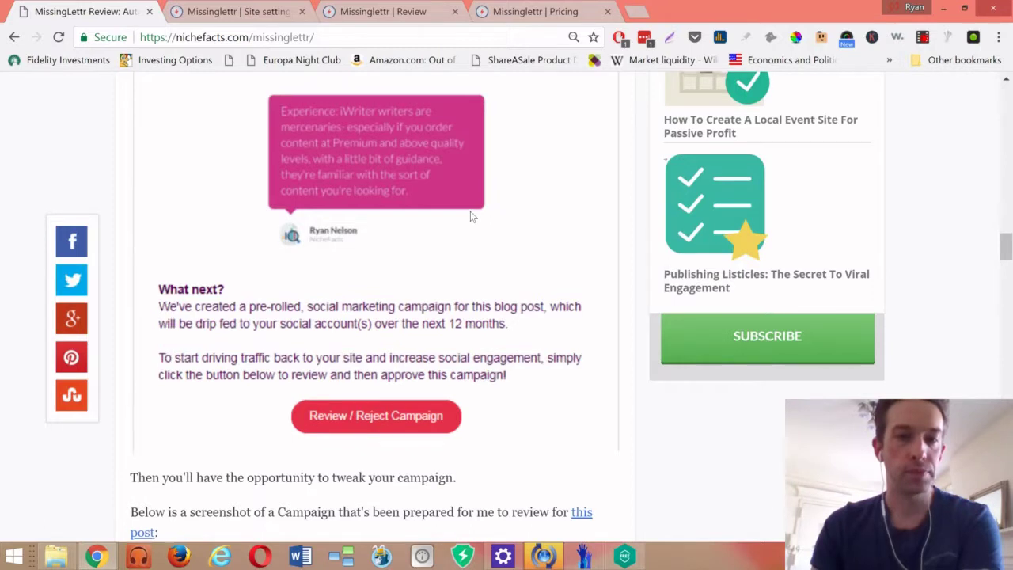
scroll(471, 216, "up", 5)
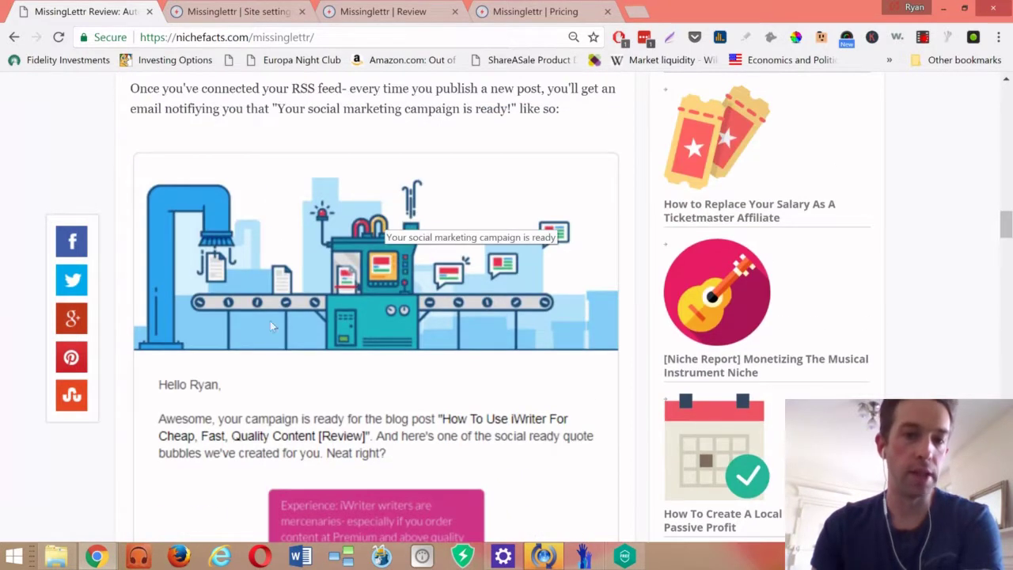
scroll(451, 301, "down", 2)
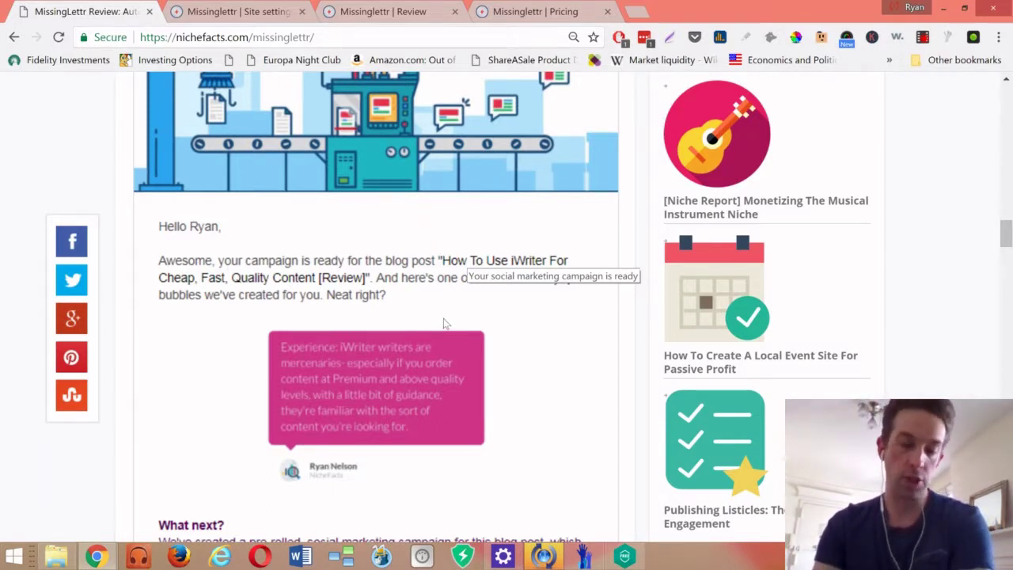
scroll(451, 317, "down", 1)
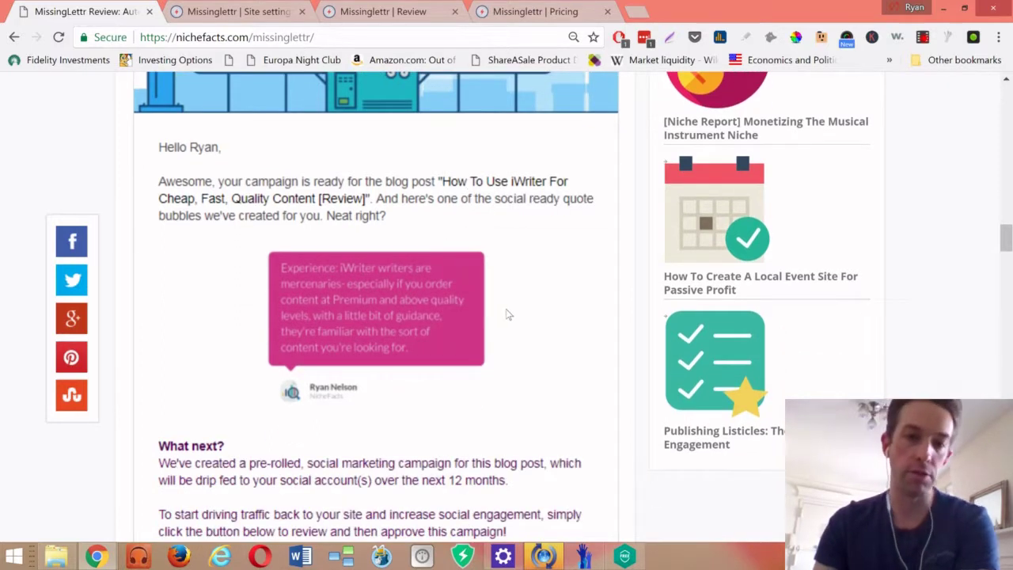
scroll(380, 331, "down", 3)
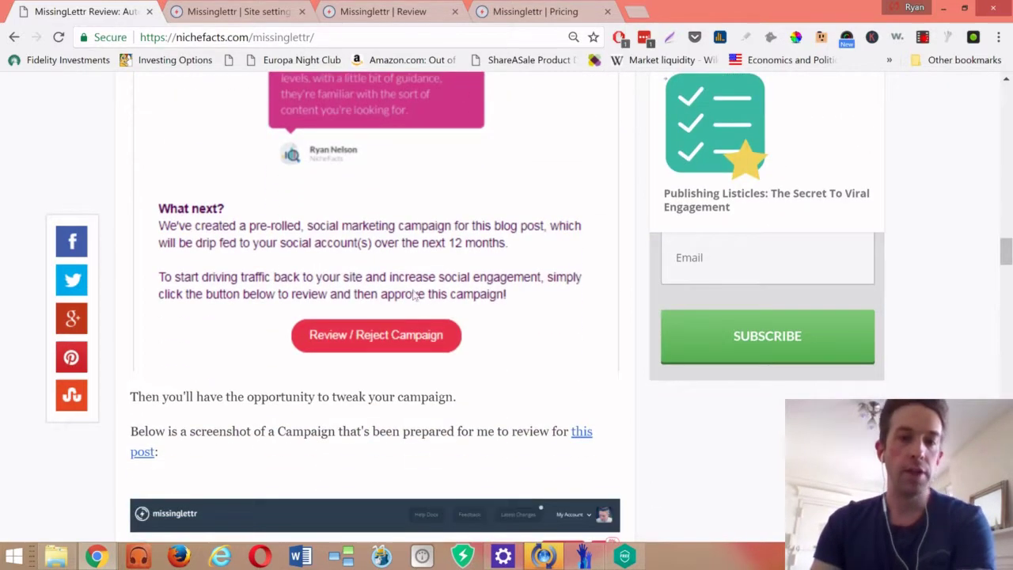
scroll(404, 268, "down", 3)
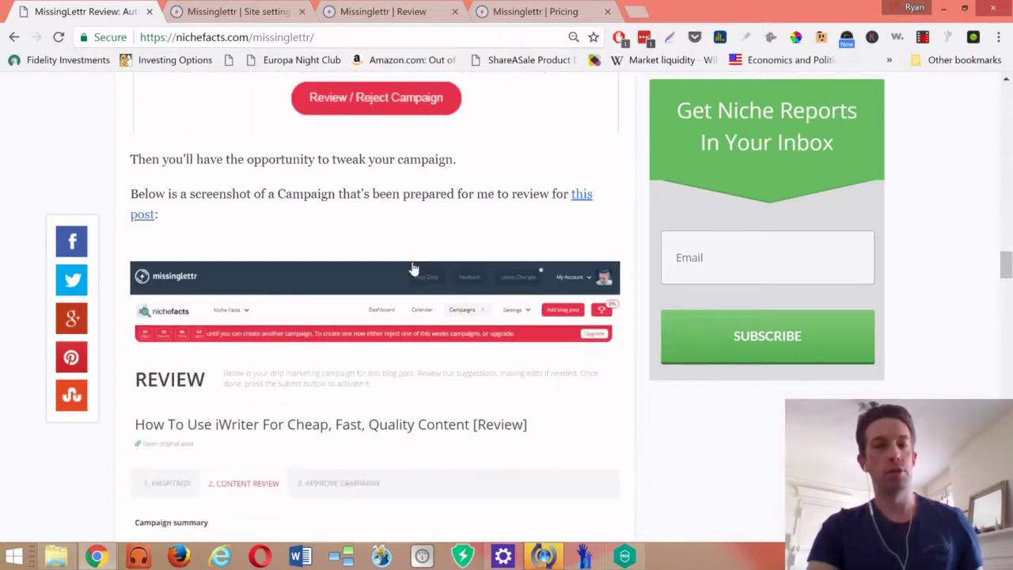
scroll(416, 265, "down", 3)
scroll(420, 261, "down", 10)
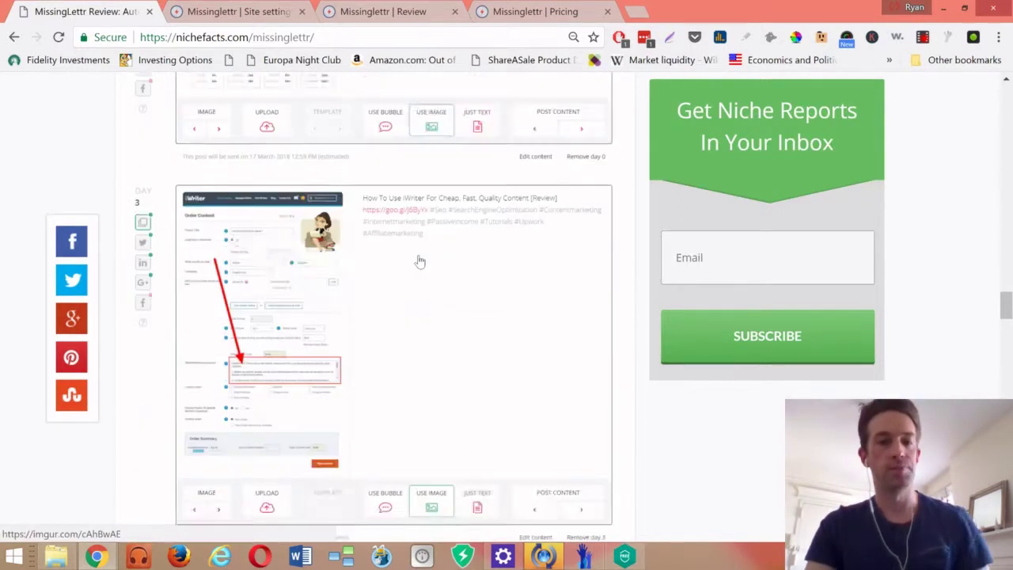
Read the Tips section on hashtag research, outsourcing campaign creation and reviewing how posted content looks.
scroll(435, 264, "down", 10)
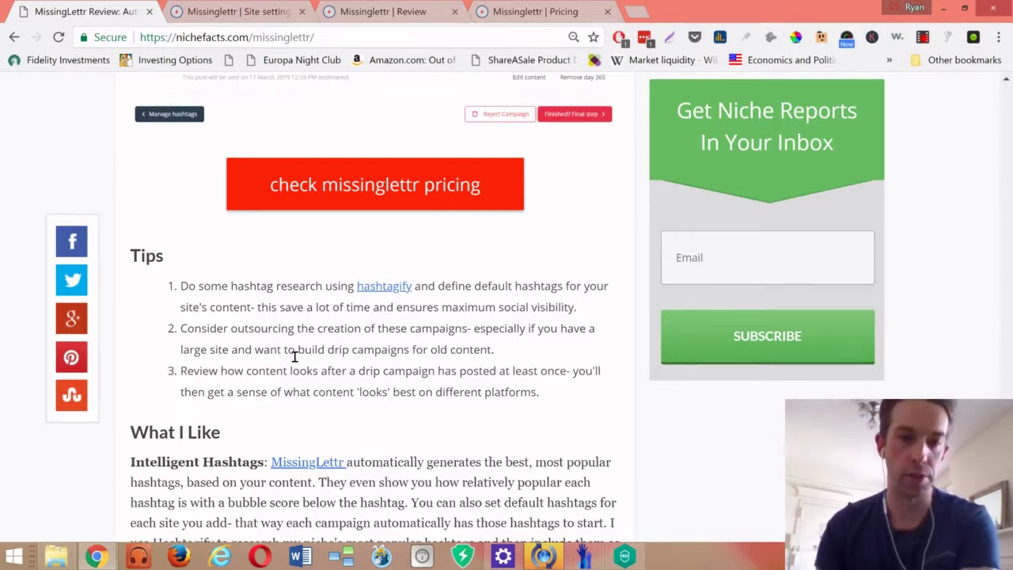
scroll(295, 357, "up", 1)
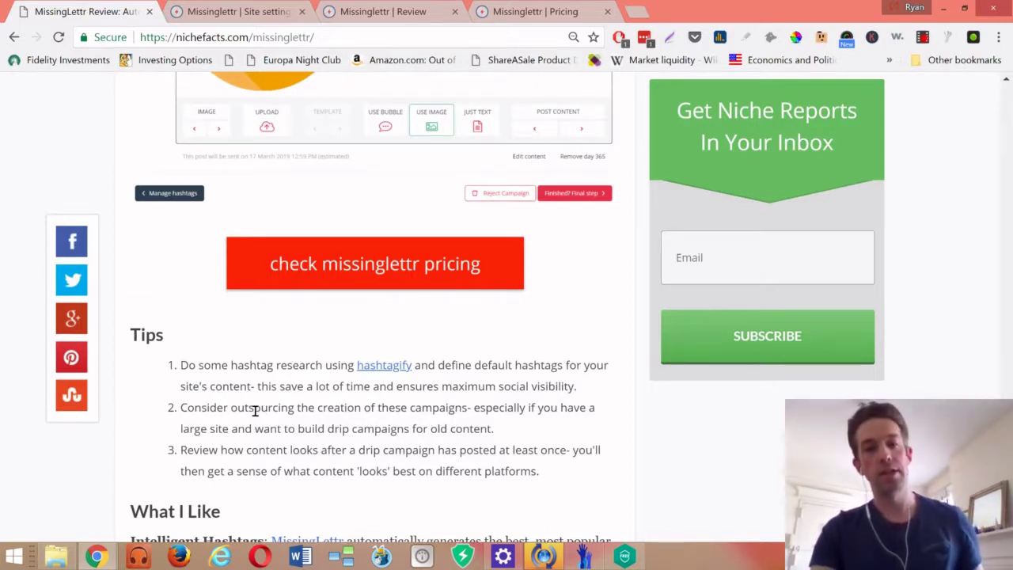
scroll(255, 412, "down", 1)
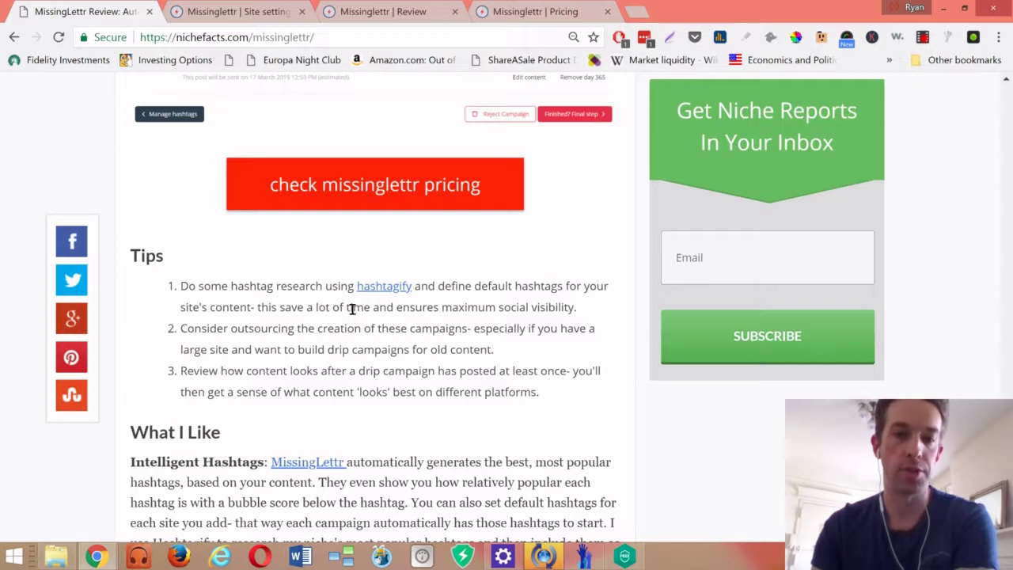
scroll(331, 282, "down", 1)
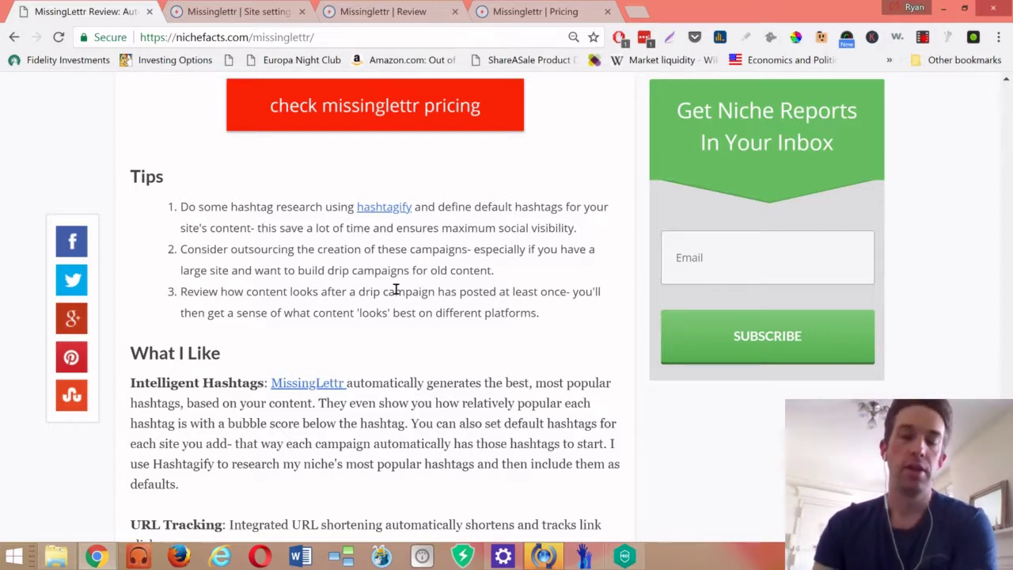
scroll(393, 291, "down", 1)
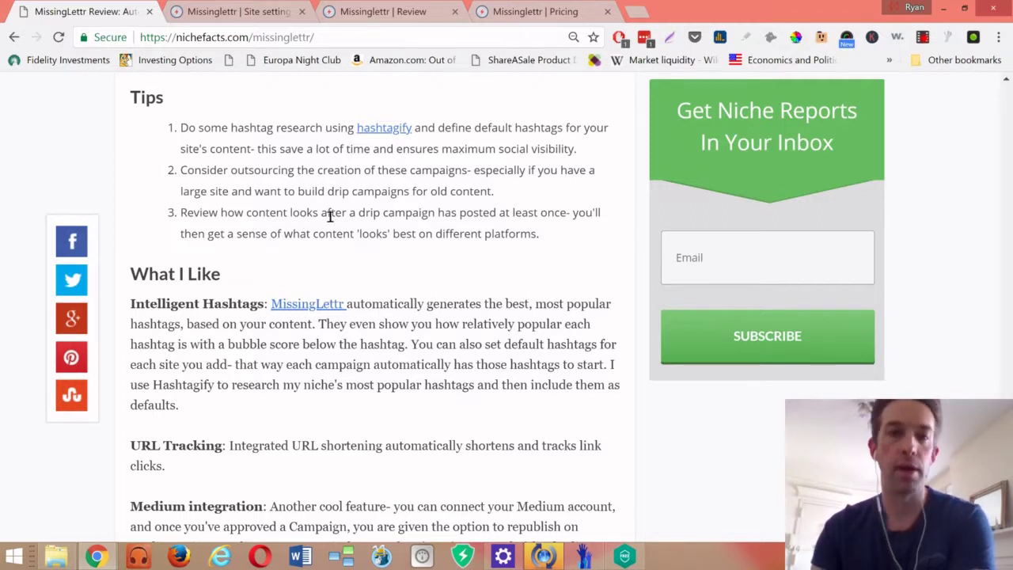
Read the What I Like section, covering intelligent hashtags, URL tracking, Medium integration, design and functionality.
scroll(393, 216, "down", 1)
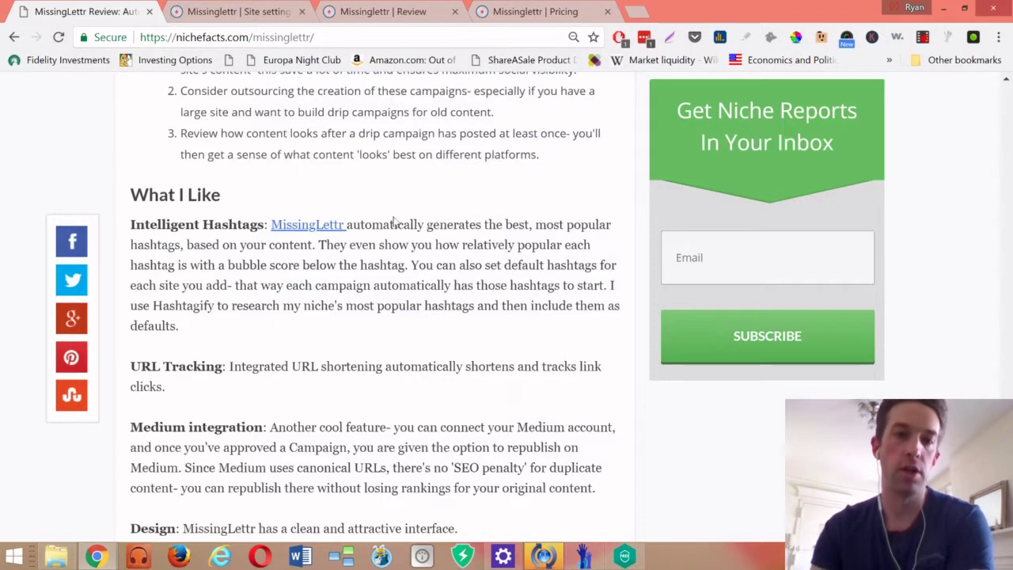
scroll(518, 174, "down", 1)
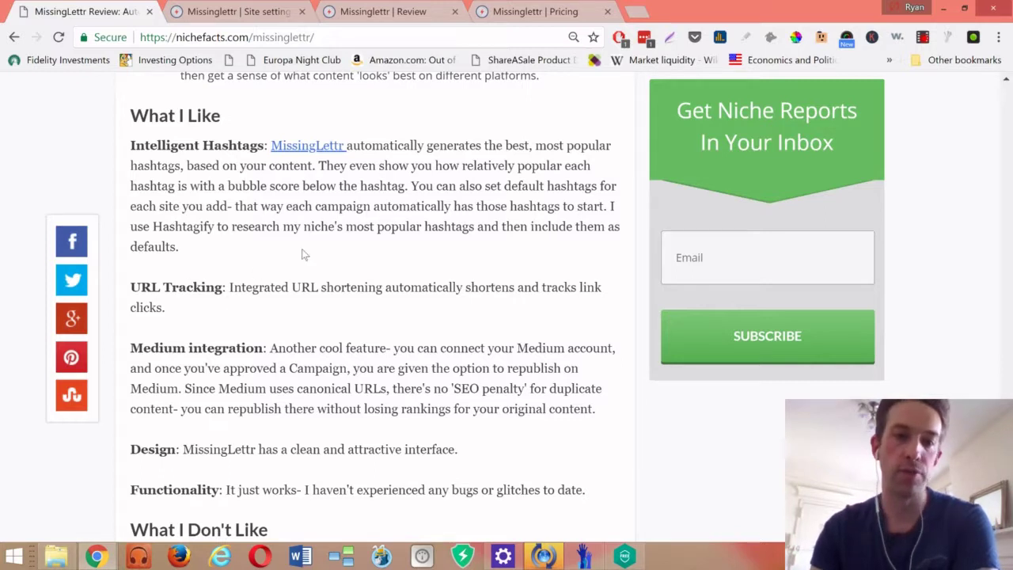
scroll(303, 254, "down", 1)
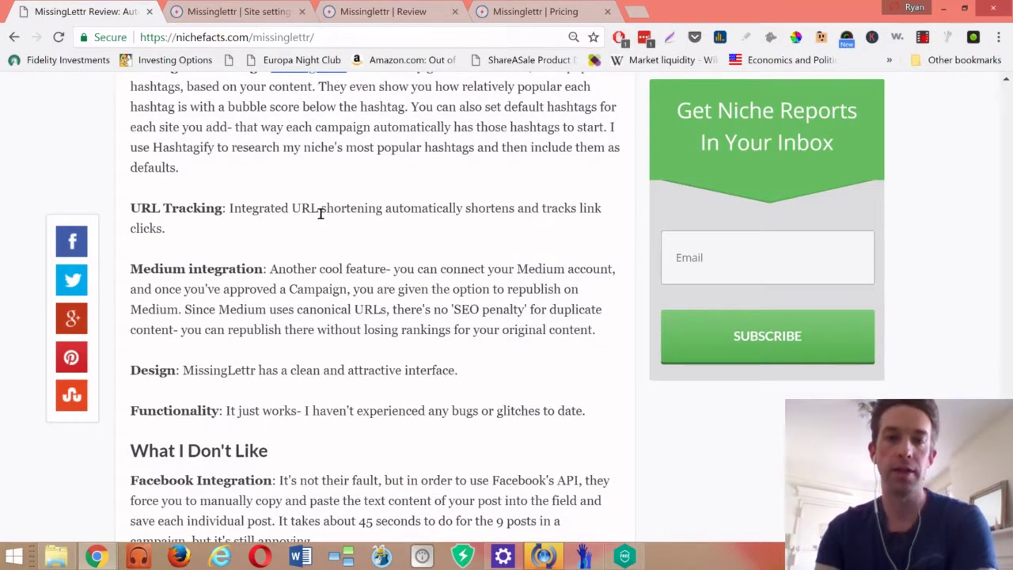
scroll(320, 213, "down", 1)
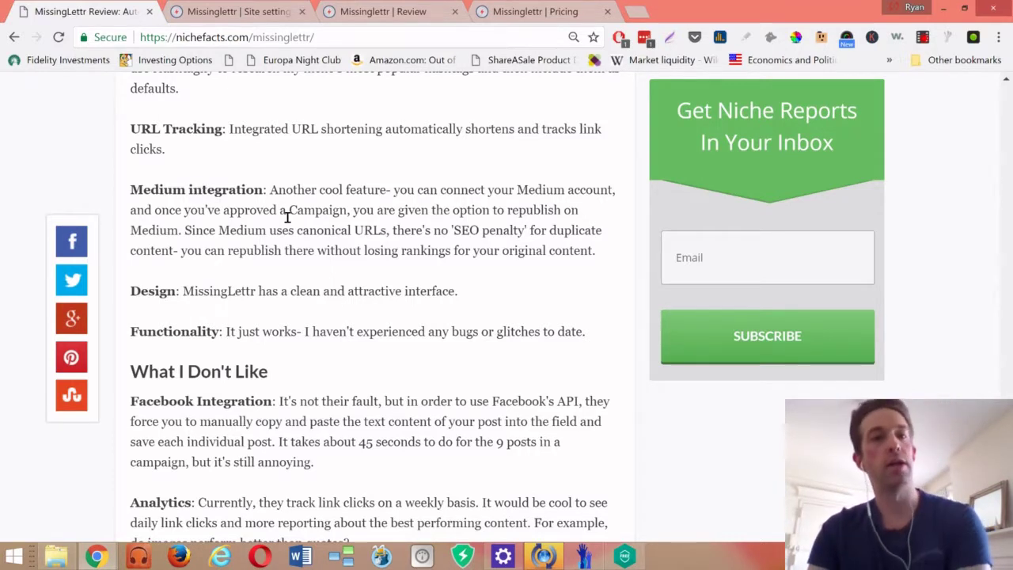
scroll(289, 230, "down", 1)
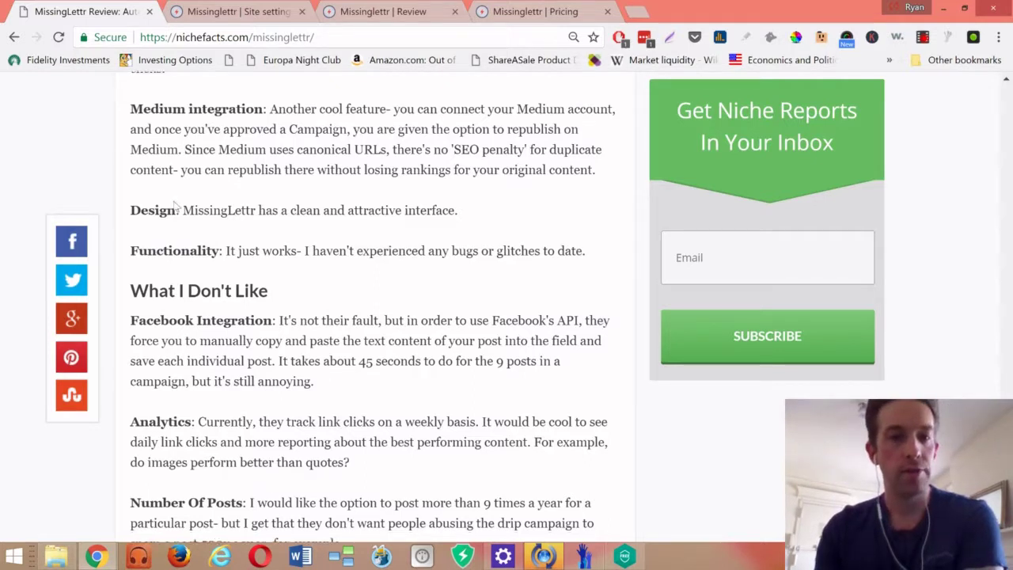
Read the What I Don't Like section on Facebook integration, analytics and number of posts, and the Final Thoughts.
scroll(198, 173, "down", 1)
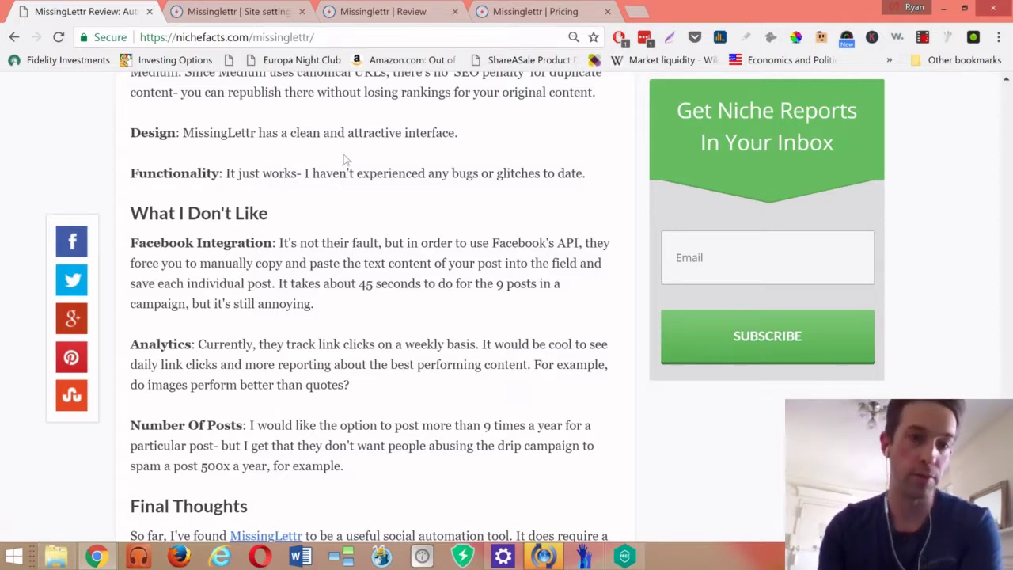
scroll(344, 160, "down", 1)
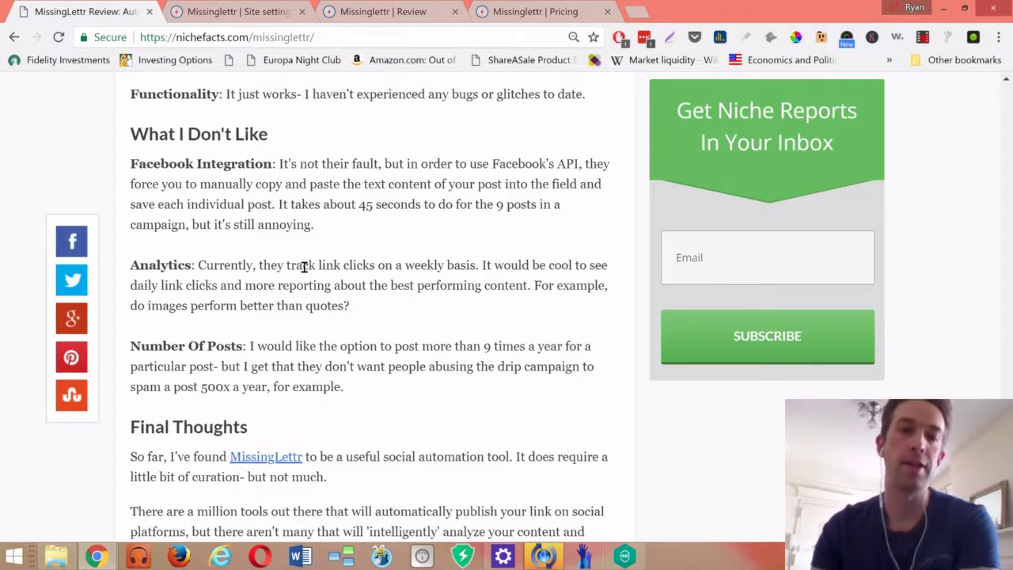
scroll(314, 259, "down", 1)
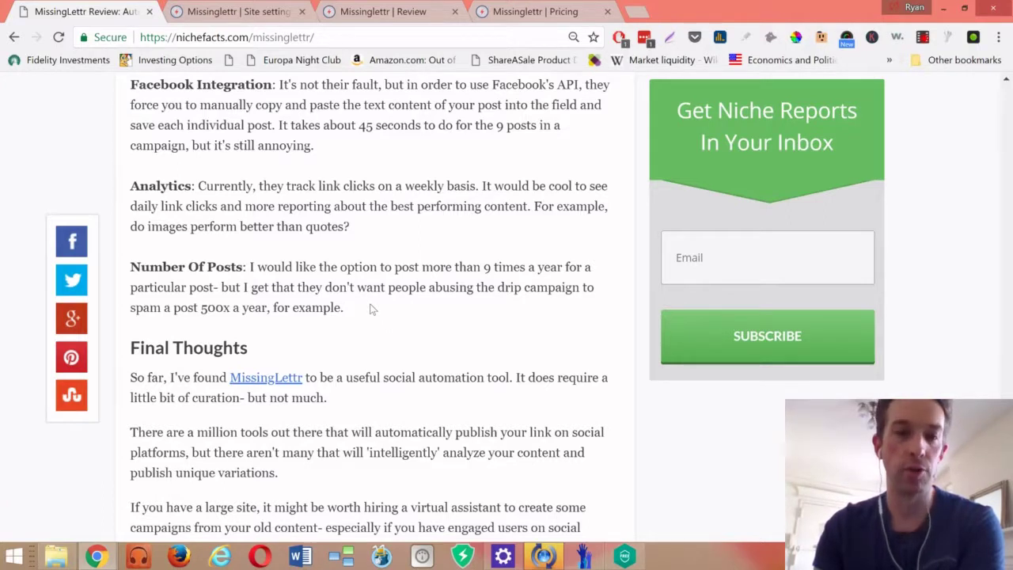
scroll(370, 309, "down", 2)
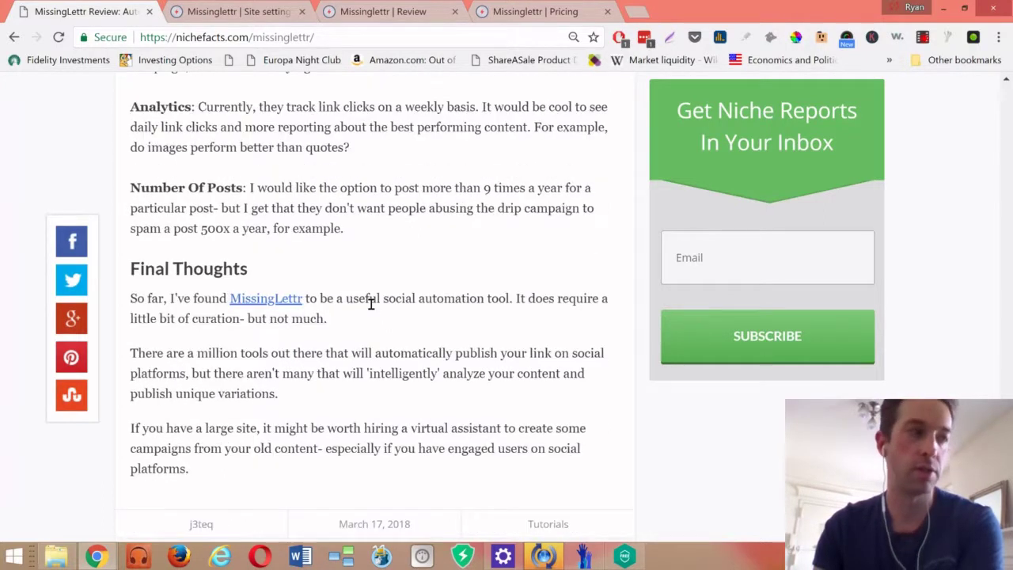
Return to the start of the review and look over its introduction, Quick Navigation list and What It Does section.
scroll(375, 309, "up", 5)
scroll(380, 310, "up", 15)
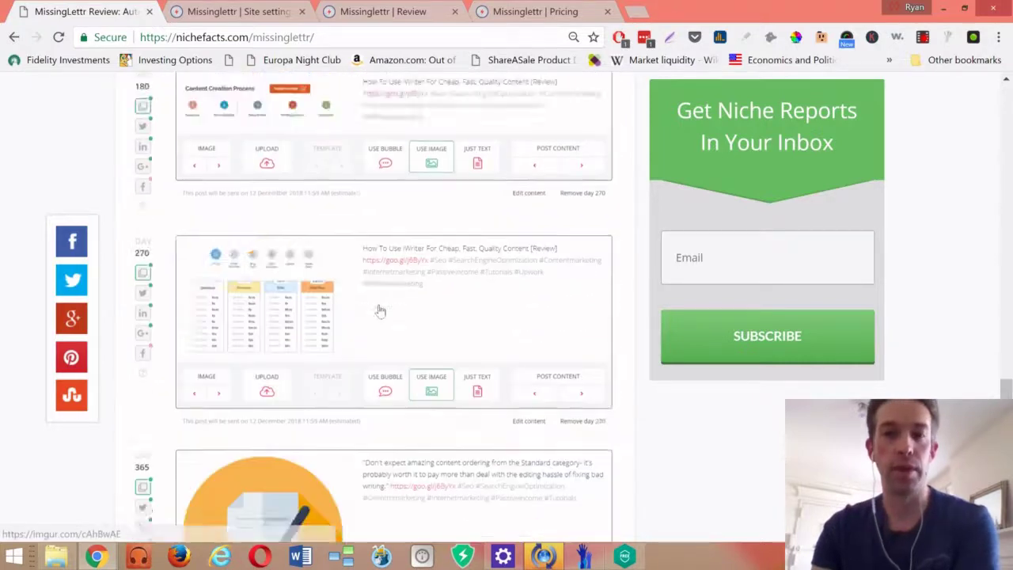
scroll(380, 309, "up", 20)
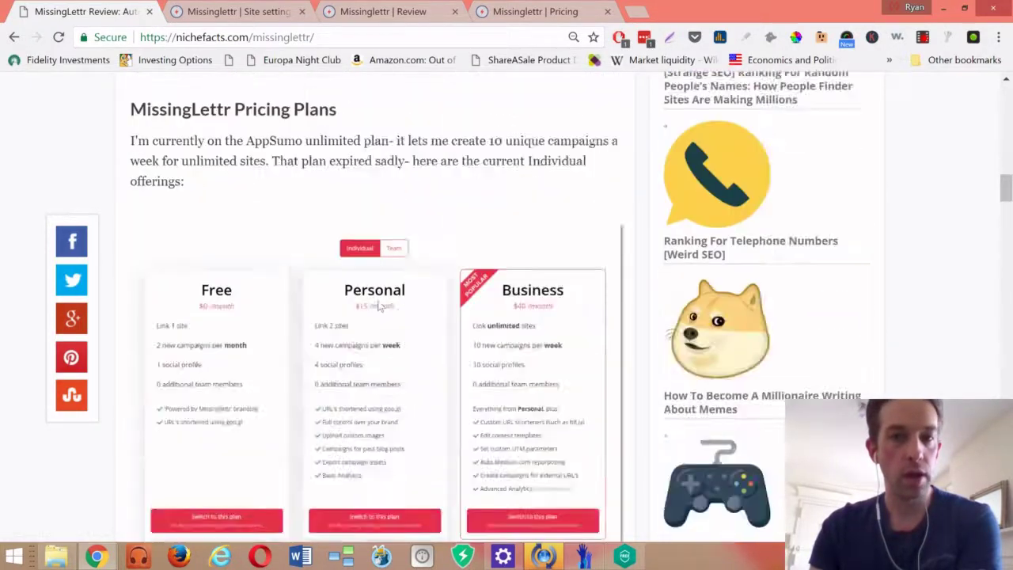
scroll(378, 306, "up", 4)
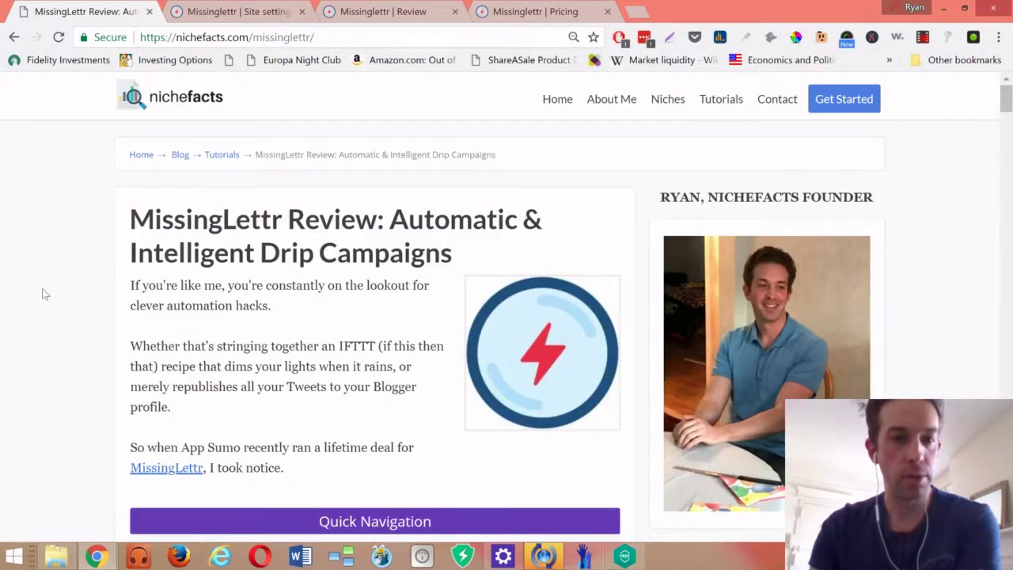
scroll(45, 293, "down", 2)
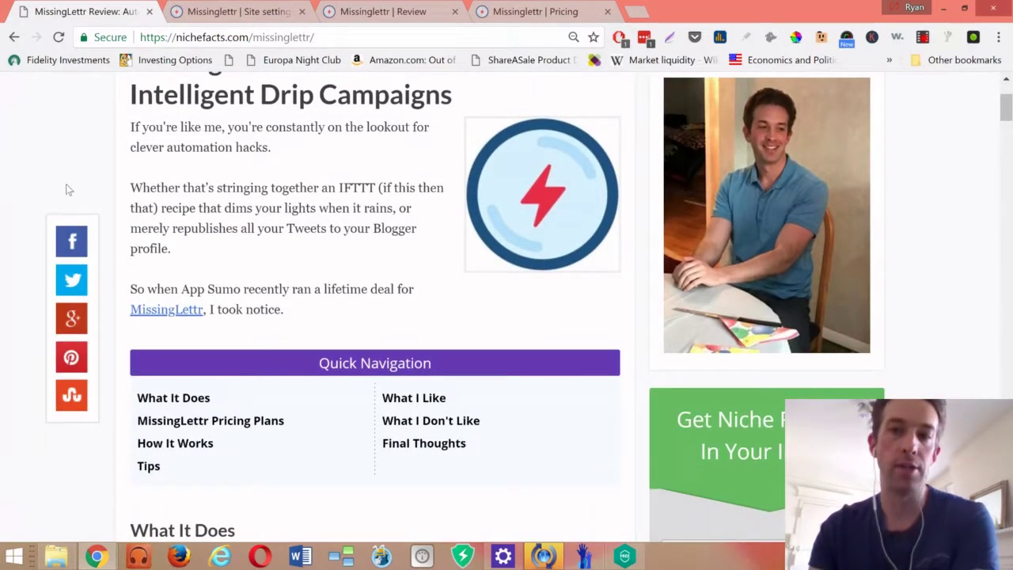
scroll(68, 190, "up", 1)
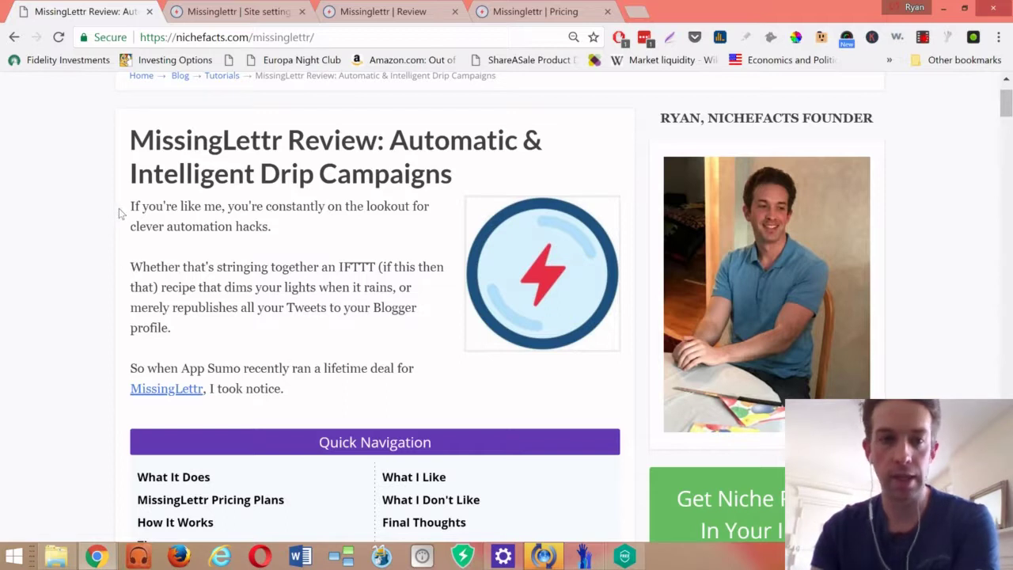
scroll(121, 215, "down", 3)
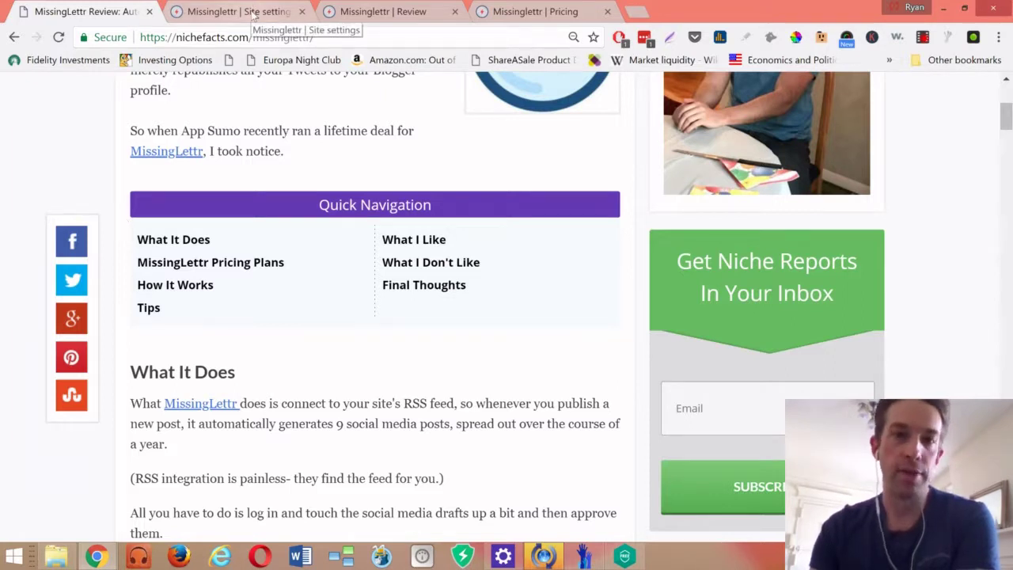
scroll(206, 187, "up", 1)
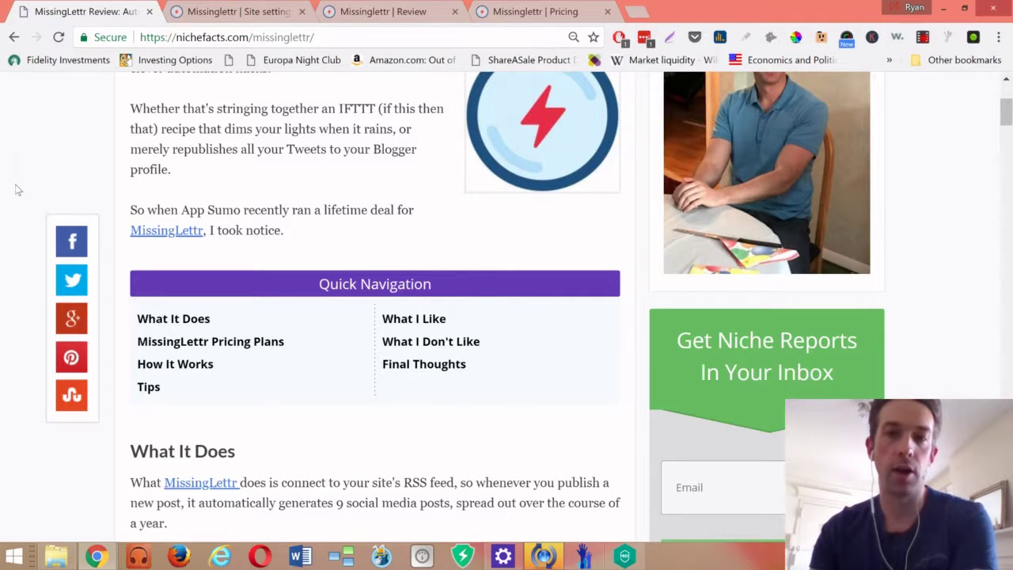
scroll(19, 189, "up", 3)
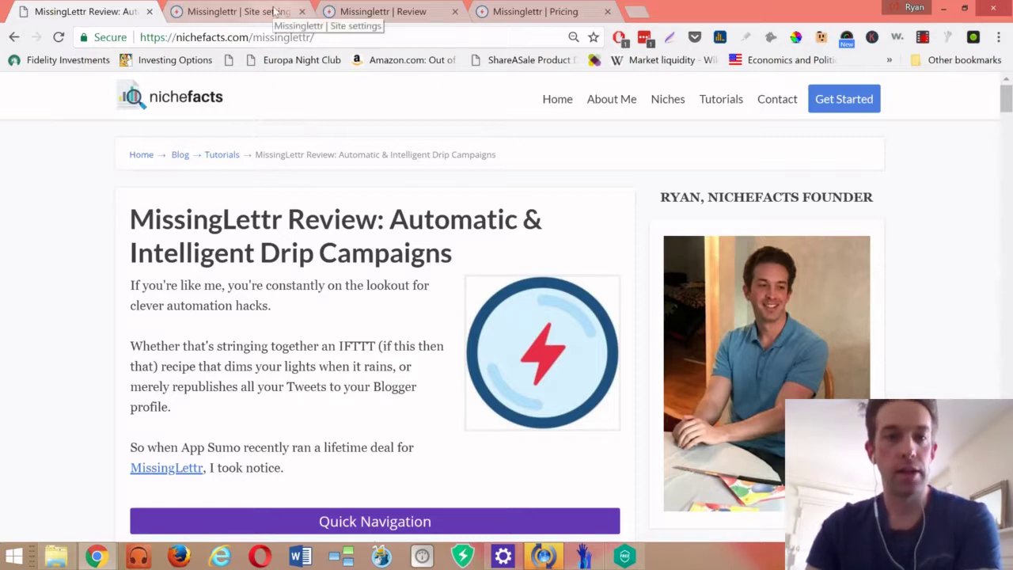
scroll(190, 120, "down", 2)
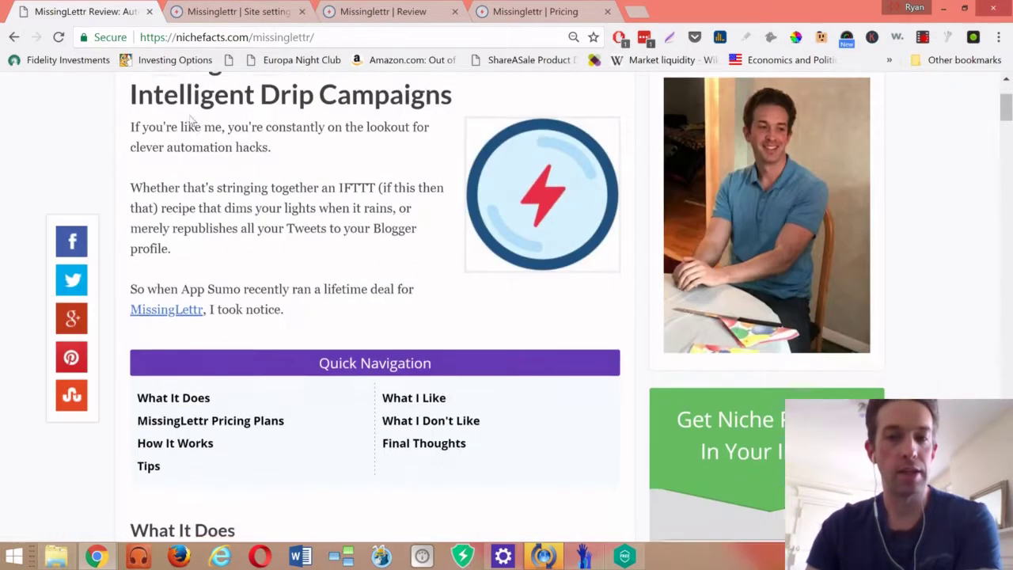
scroll(190, 120, "down", 2)
scroll(193, 120, "up", 4)
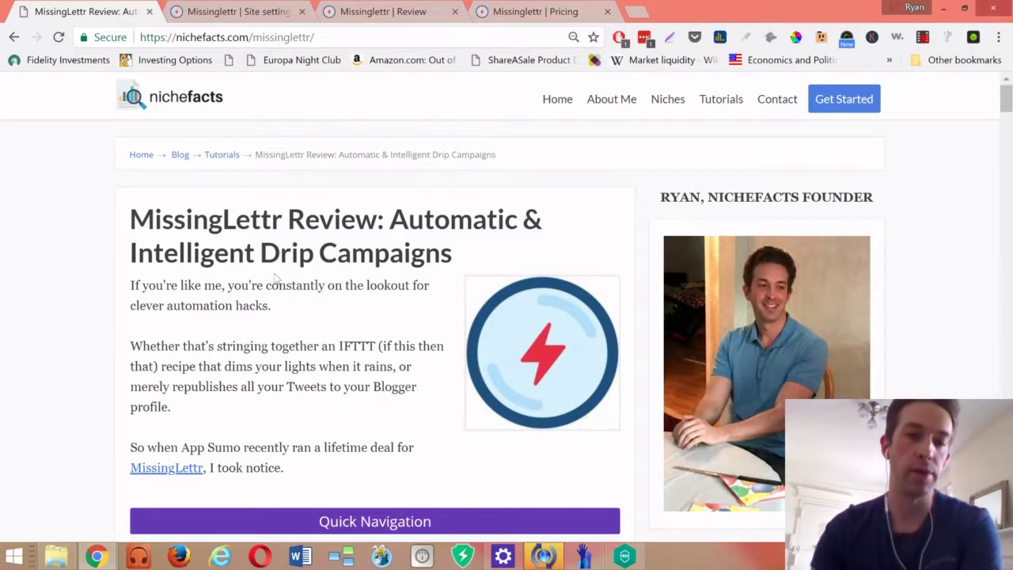
scroll(277, 279, "down", 4)
scroll(276, 279, "down", 8)
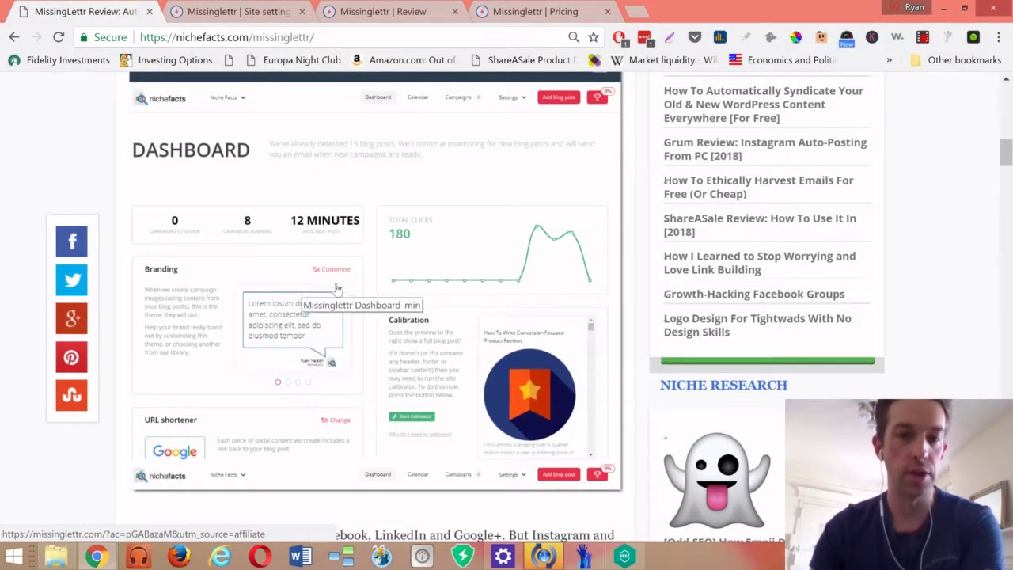
scroll(349, 283, "up", 5)
scroll(349, 283, "up", 8)
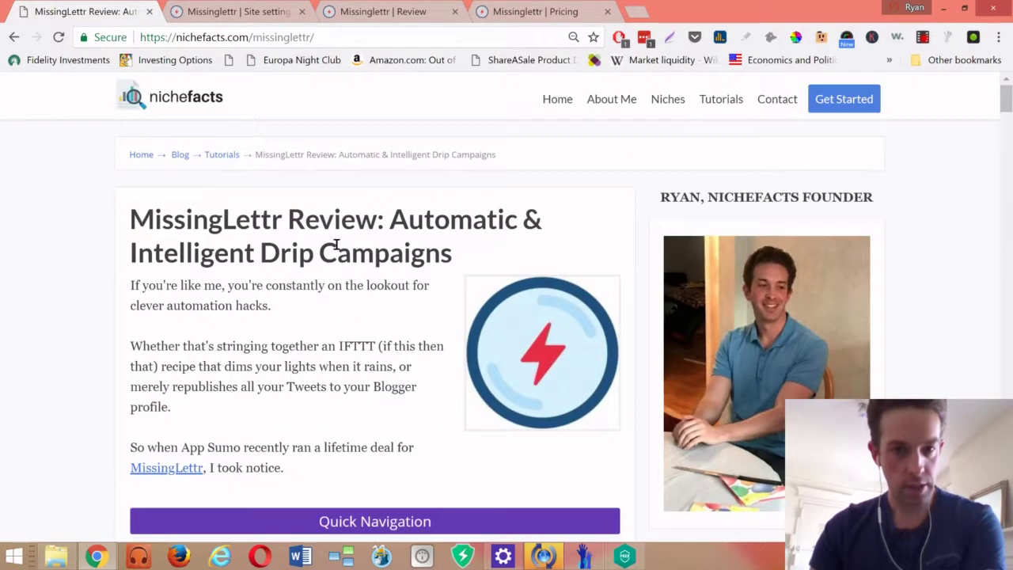